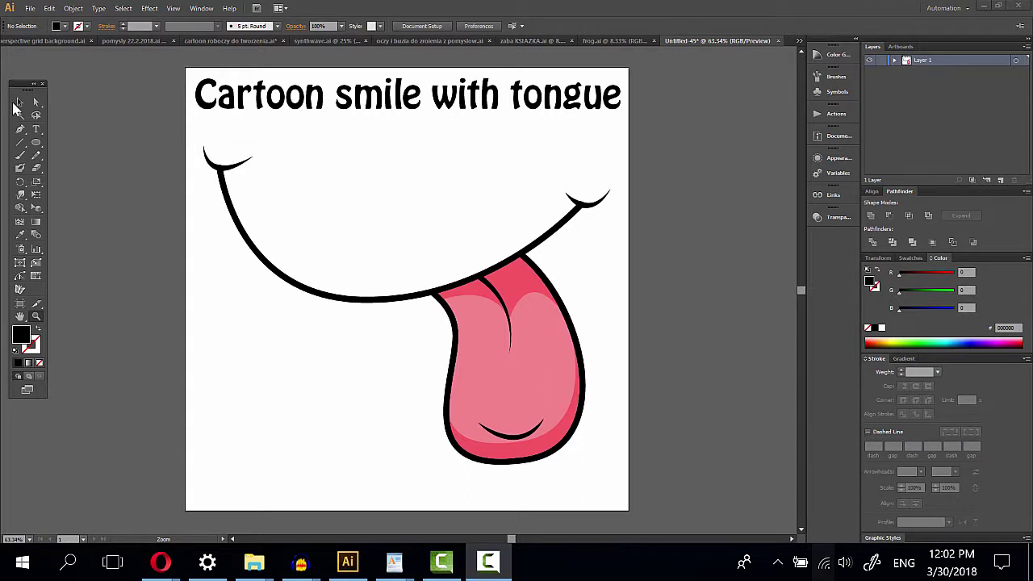
# - Scale the smile-and-tongue group down proportionally, place it just below the title, and zoom in on it
pyautogui.click(18, 104)
pyautogui.click(497, 340)
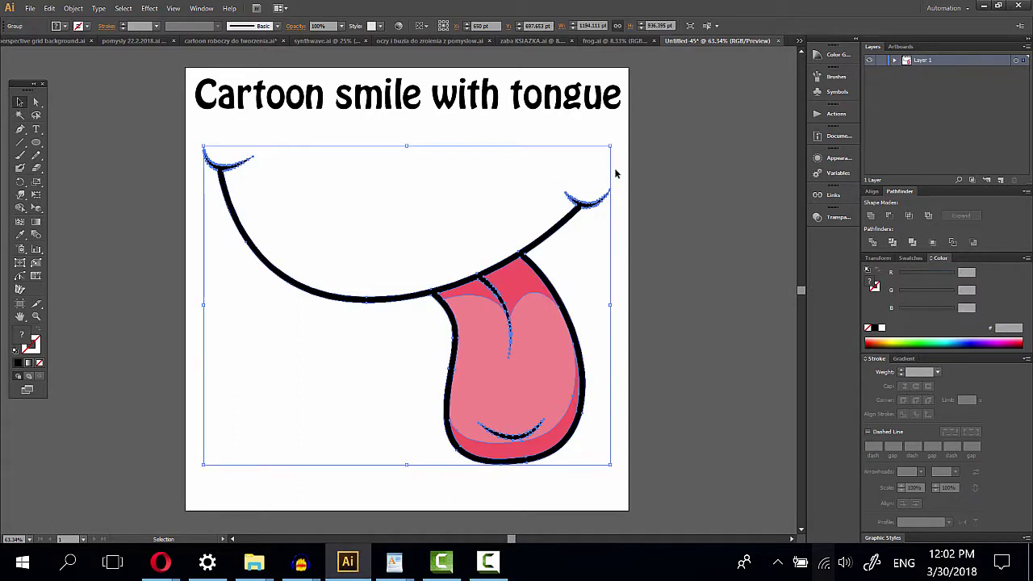
pyautogui.moveTo(611, 148); pyautogui.dragTo(338, 359)
pyautogui.moveTo(321, 444); pyautogui.dragTo(355, 234)
pyautogui.click(271, 394)
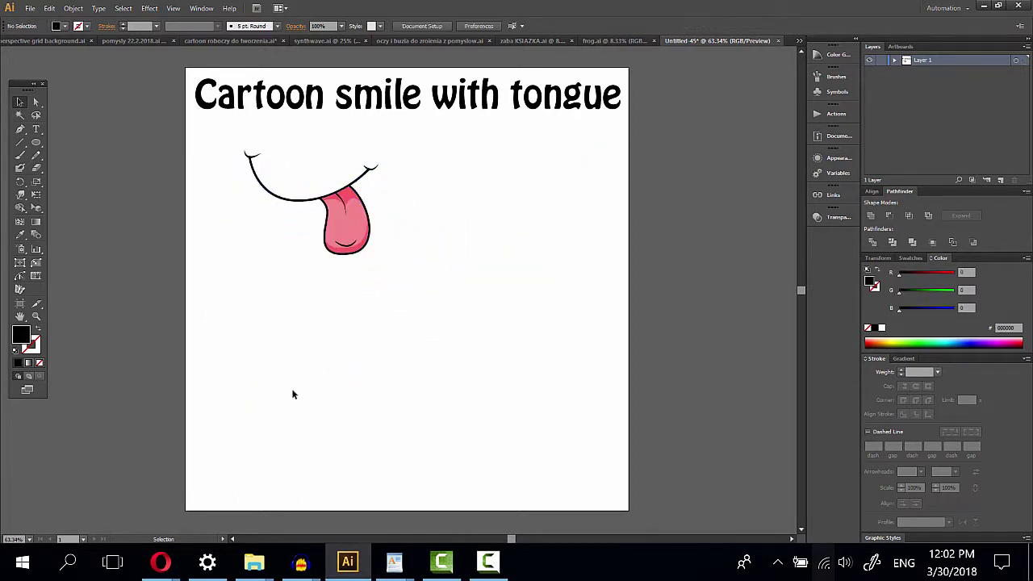
pyautogui.click(36, 316)
pyautogui.moveTo(240, 153); pyautogui.dragTo(563, 396)
pyautogui.moveTo(462, 238); pyautogui.dragTo(459, 300)
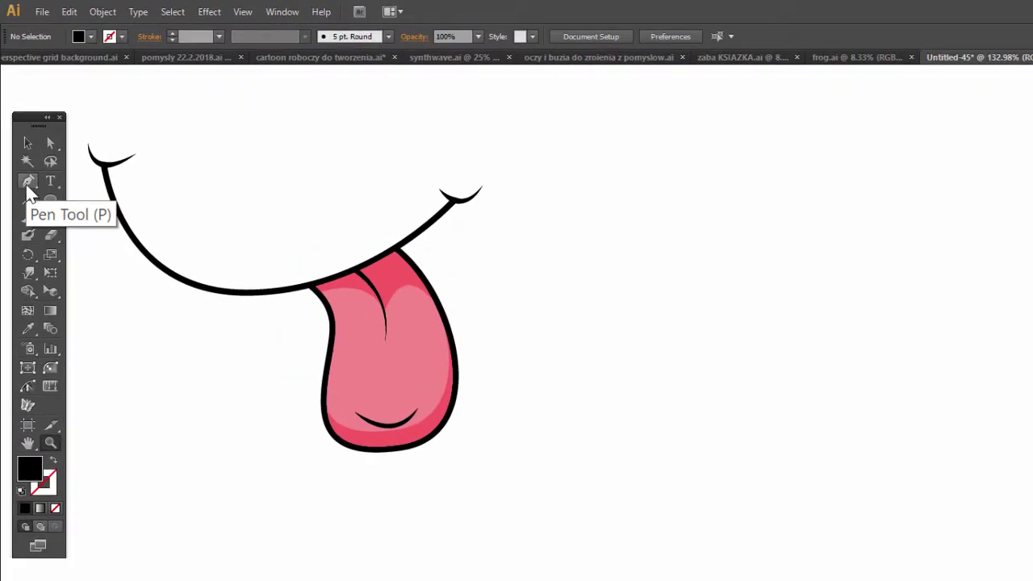
# - Draw a curved smile path with the Pen tool to the right of the reference drawing
pyautogui.click(26, 184)
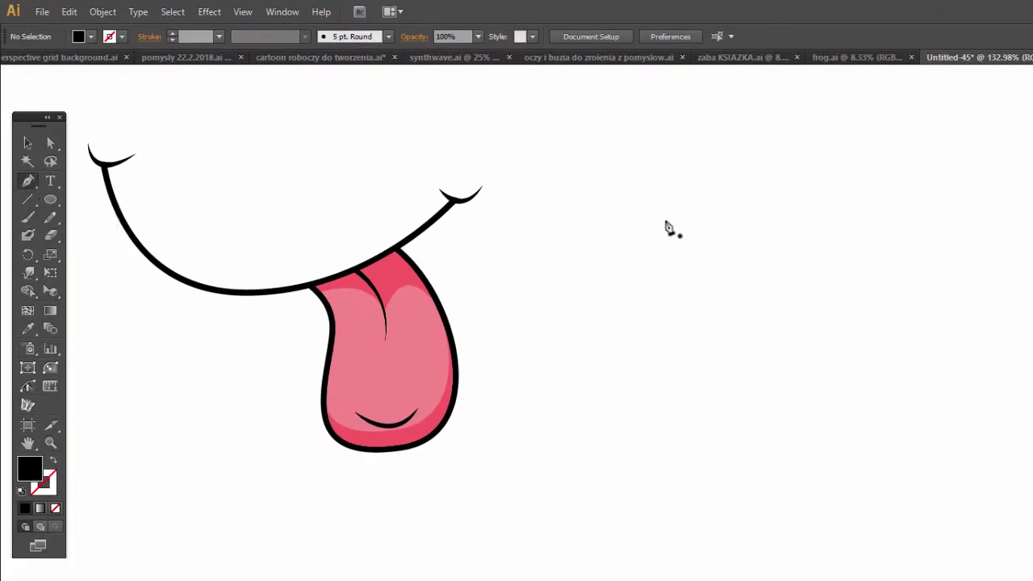
pyautogui.click(605, 237)
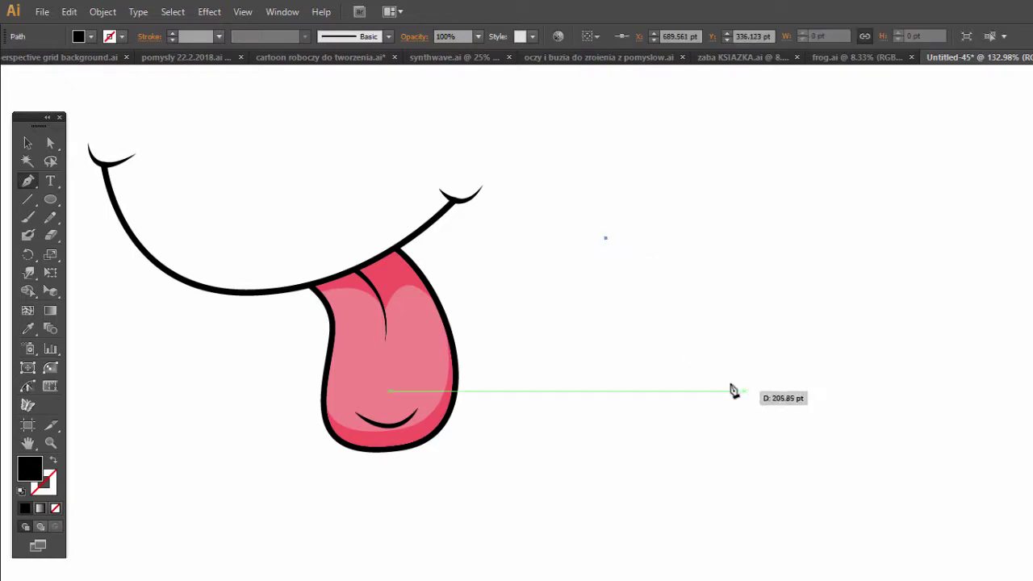
pyautogui.moveTo(752, 375); pyautogui.dragTo(852, 375)
pyautogui.moveTo(964, 253); pyautogui.dragTo(973, 254)
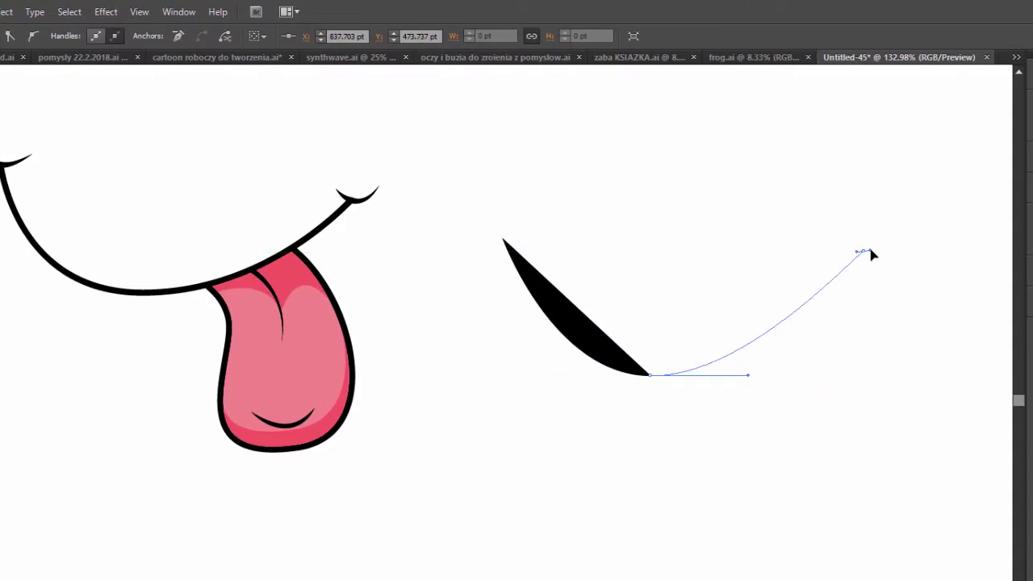
pyautogui.moveTo(872, 255); pyautogui.dragTo(947, 247)
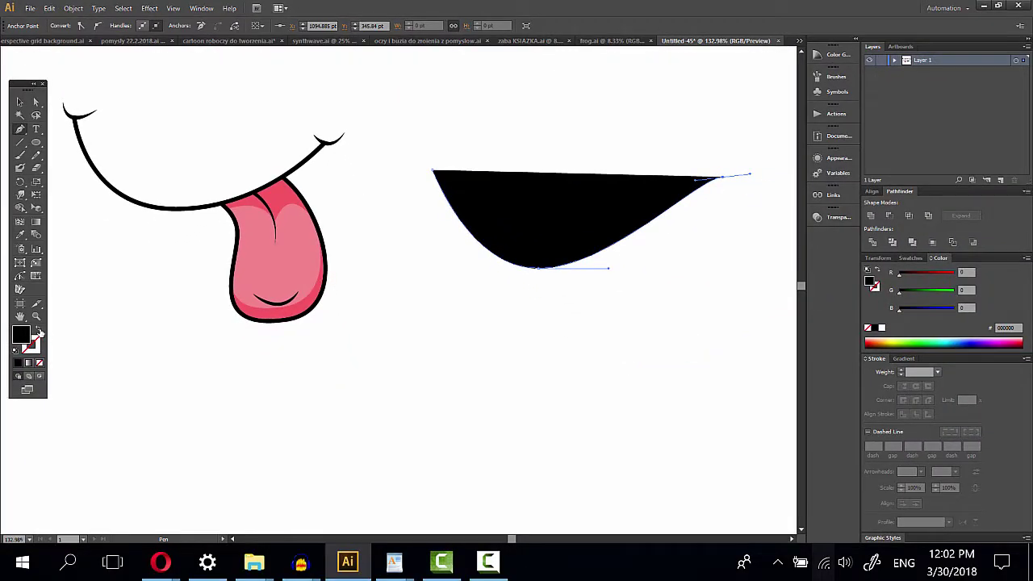
# - Swap fill and stroke so the curve becomes a thin black outline with no fill
pyautogui.click(39, 332)
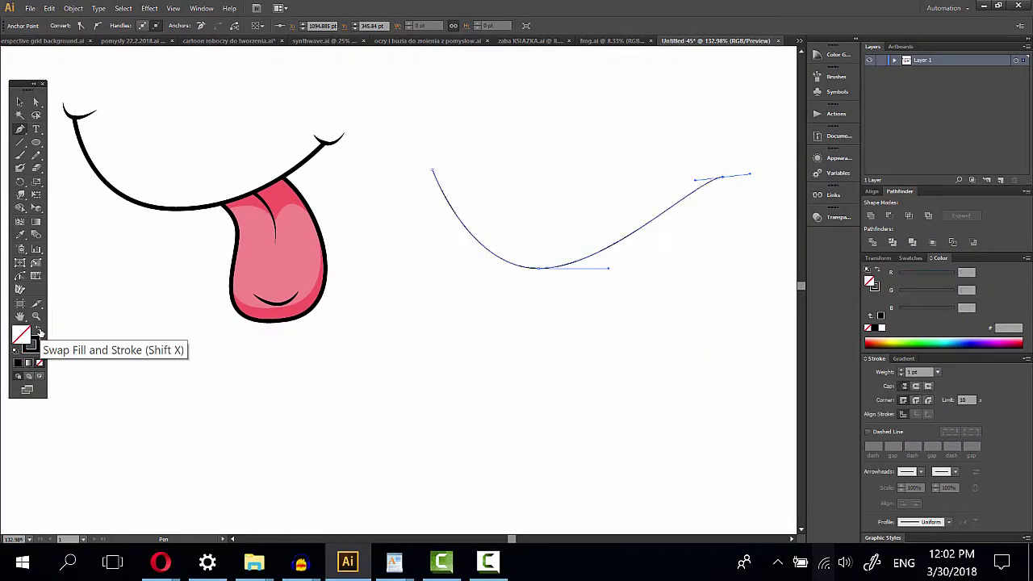
pyautogui.click(31, 346)
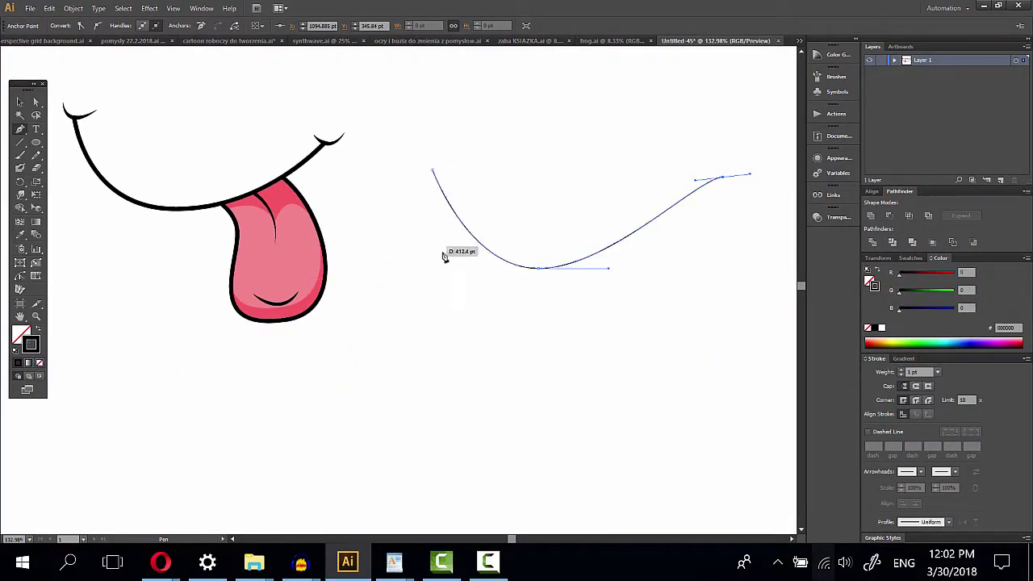
pyautogui.click(20, 103)
pyautogui.click(575, 350)
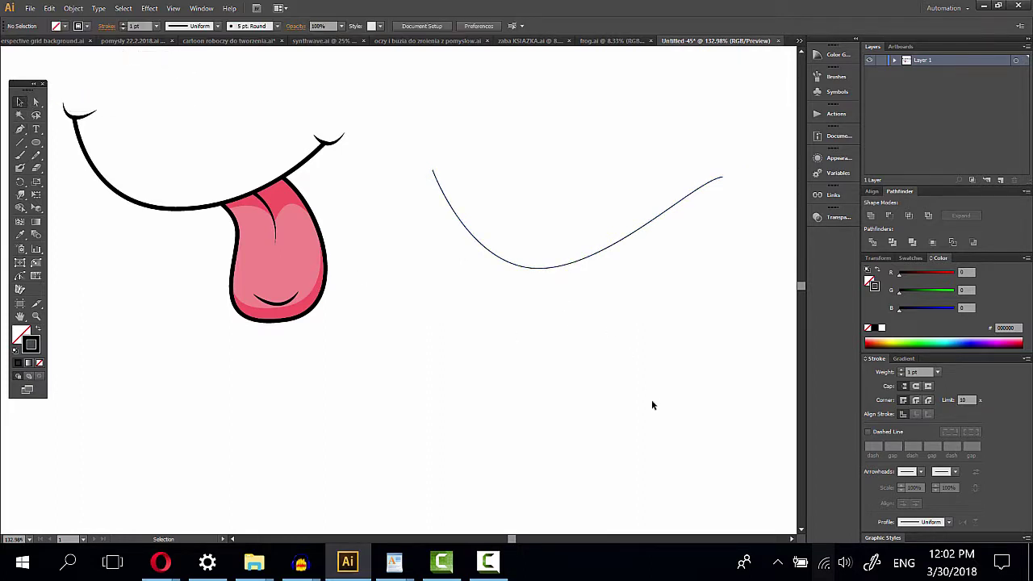
# - Draw a short hooked cheek arc at the left end of the smile curve
pyautogui.click(35, 317)
pyautogui.moveTo(411, 136); pyautogui.dragTo(489, 233)
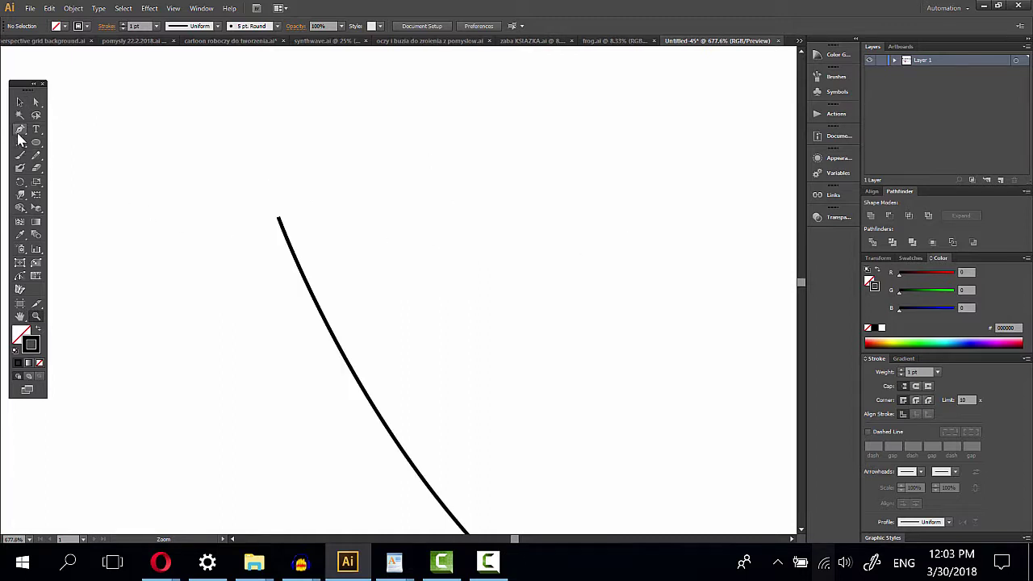
pyautogui.click(21, 129)
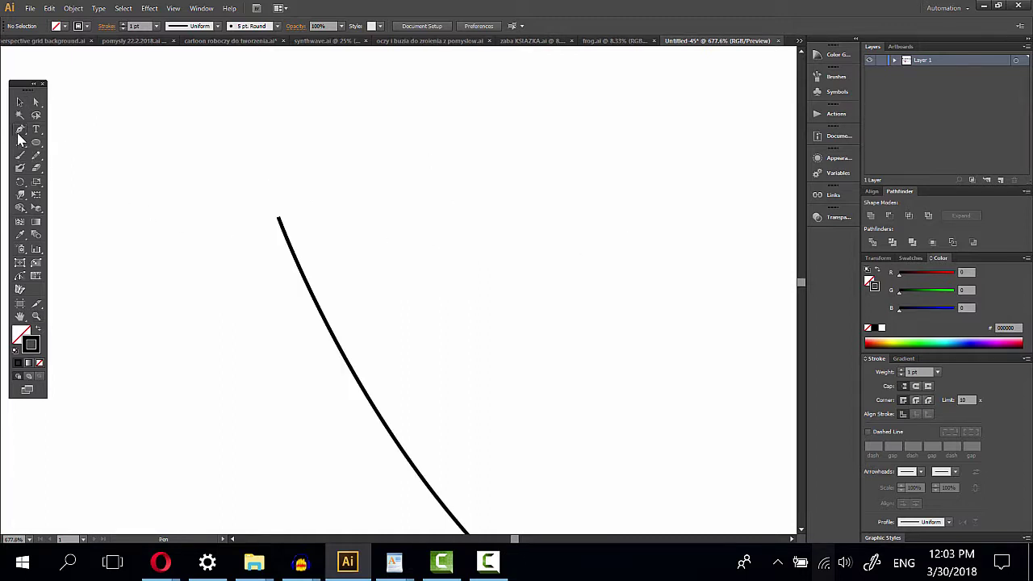
pyautogui.click(214, 209)
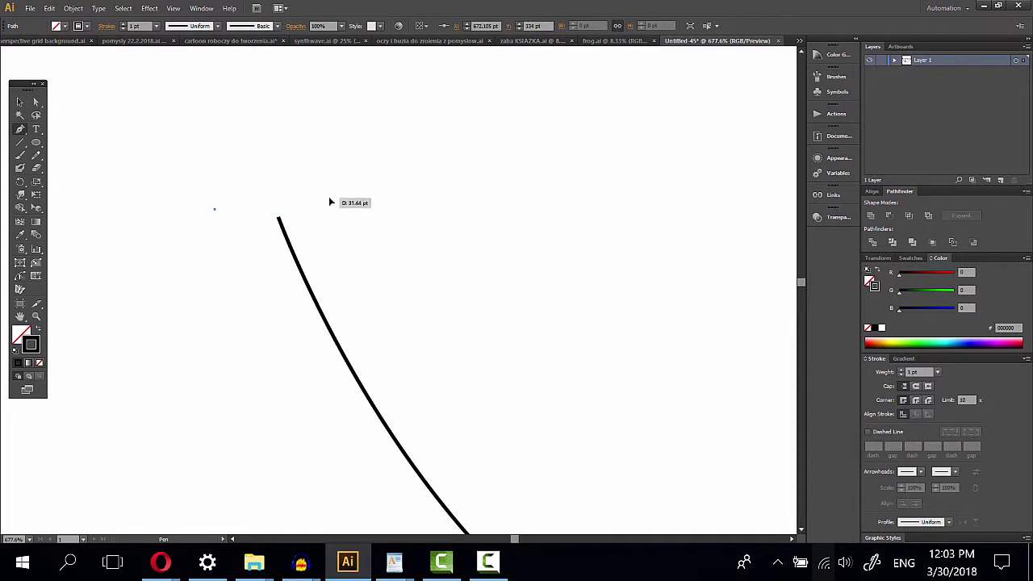
pyautogui.moveTo(328, 198); pyautogui.dragTo(301, 127)
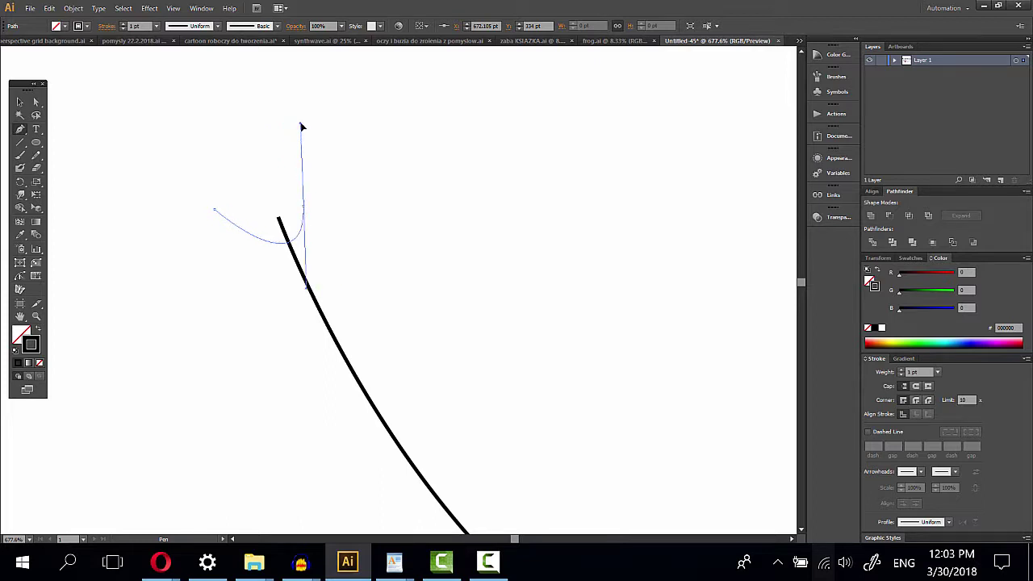
pyautogui.moveTo(301, 126); pyautogui.dragTo(303, 127)
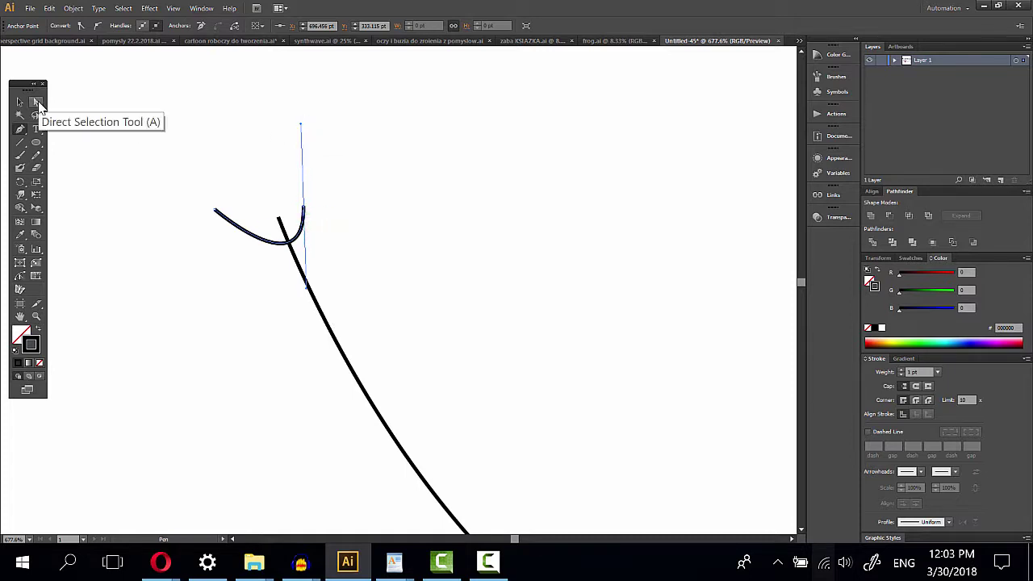
# - Refine the left cheek arc by moving its anchors and shortening a direction handle
pyautogui.click(37, 103)
pyautogui.moveTo(307, 211)
pyautogui.mouseDown()
pyautogui.moveTo(329, 209)
pyautogui.moveTo(336, 194)
pyautogui.moveTo(311, 199)
pyautogui.mouseUp()
pyautogui.moveTo(307, 119); pyautogui.dragTo(309, 156)
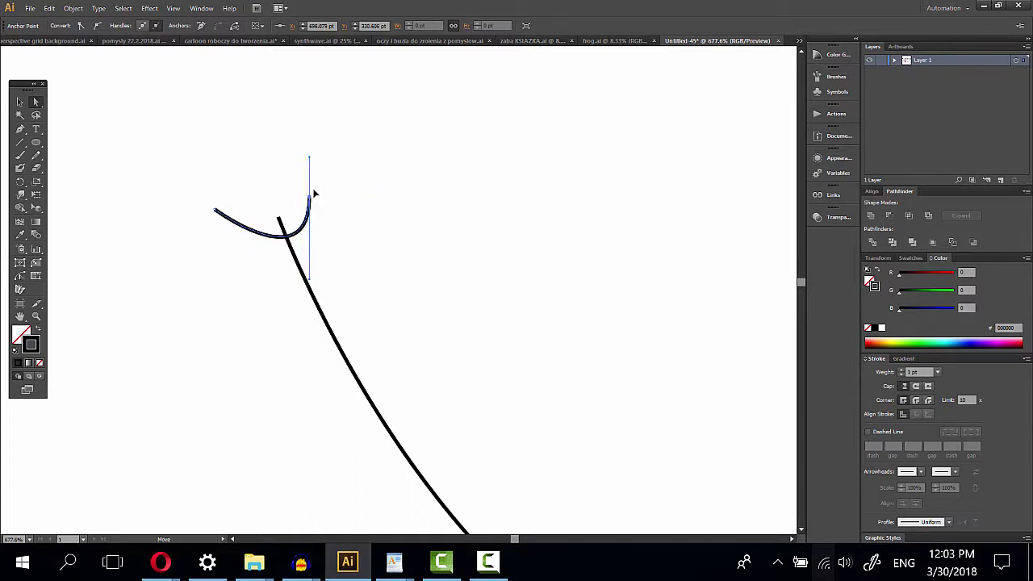
pyautogui.moveTo(309, 198)
pyautogui.mouseDown()
pyautogui.moveTo(317, 174)
pyautogui.moveTo(304, 184)
pyautogui.mouseUp()
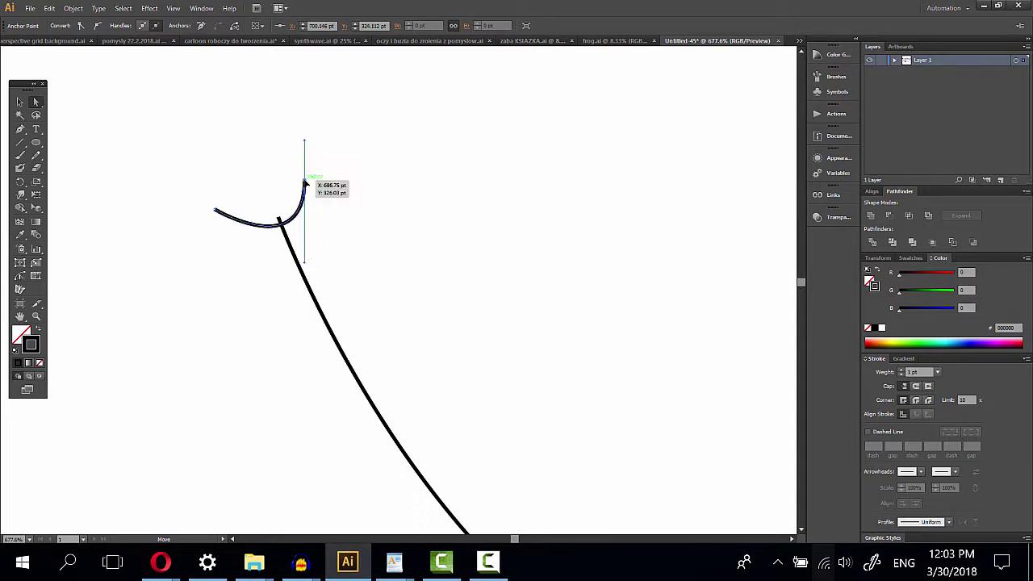
pyautogui.click(466, 298)
# - Draw a matching hooked cheek arc at the right end of the smile curve
pyautogui.click(35, 316)
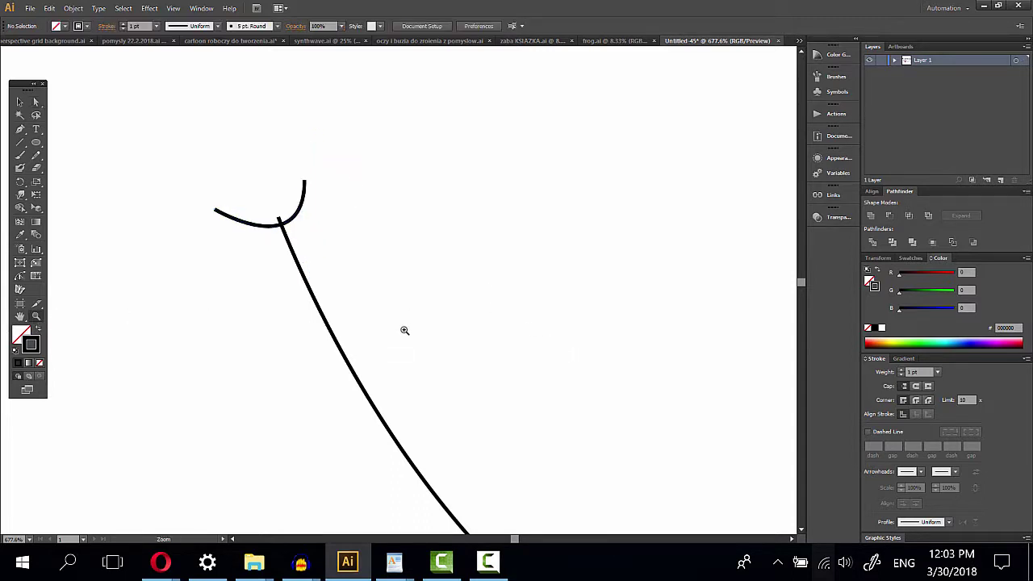
pyautogui.keyDown('alt'); pyautogui.click(525, 291); pyautogui.keyUp('alt')
pyautogui.keyDown('alt'); pyautogui.click(577, 291); pyautogui.keyUp('alt')
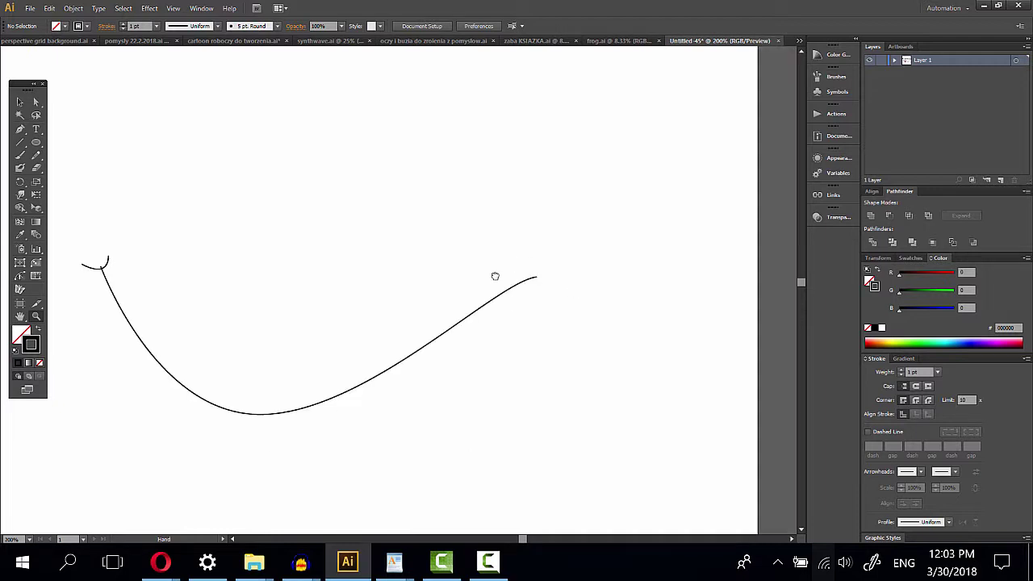
pyautogui.moveTo(507, 326); pyautogui.dragTo(499, 328)
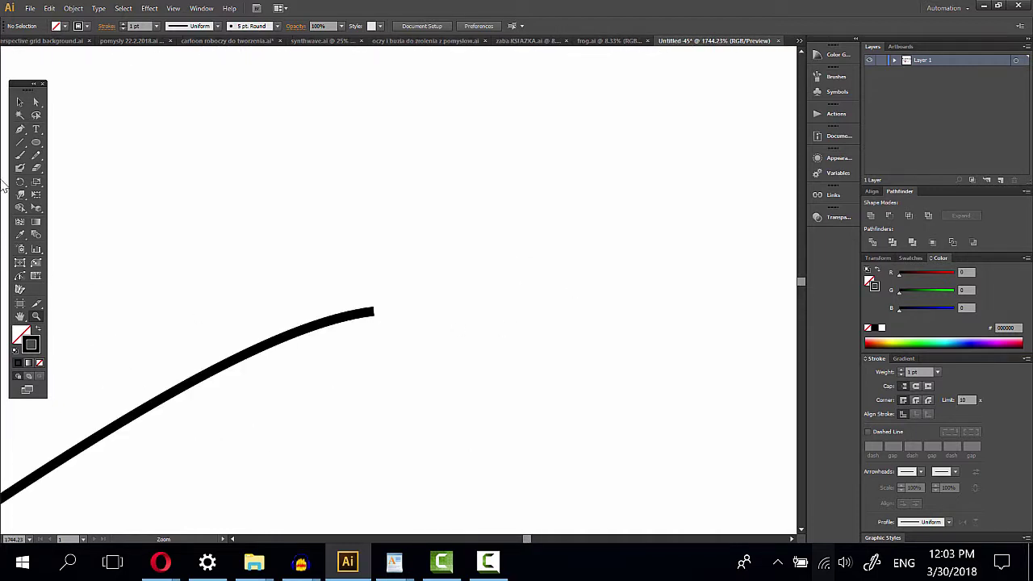
pyautogui.click(20, 130)
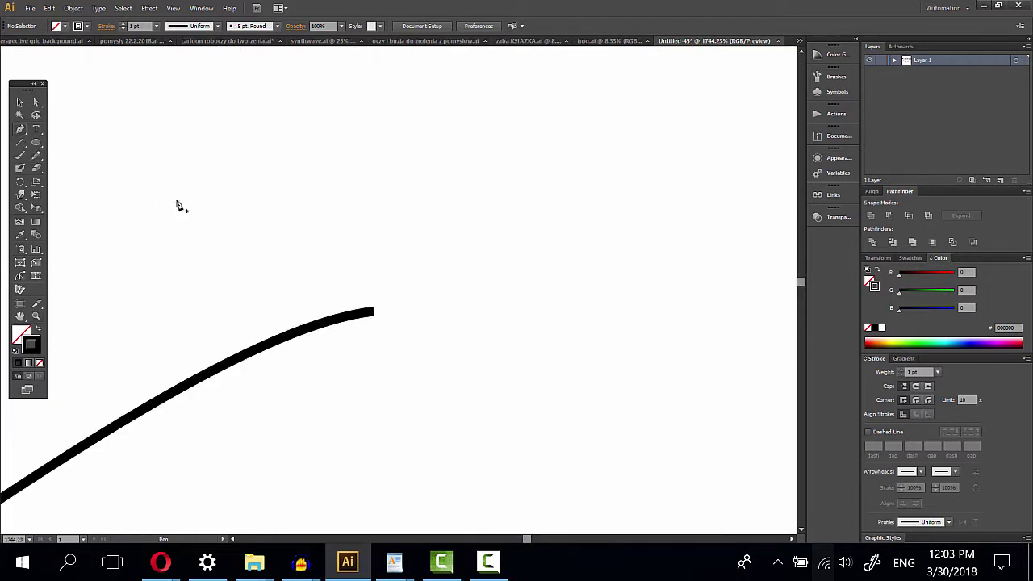
pyautogui.click(382, 246)
pyautogui.click(384, 395)
pyautogui.moveTo(391, 398)
pyautogui.mouseDown()
pyautogui.moveTo(475, 438)
pyautogui.moveTo(466, 474)
pyautogui.mouseUp()
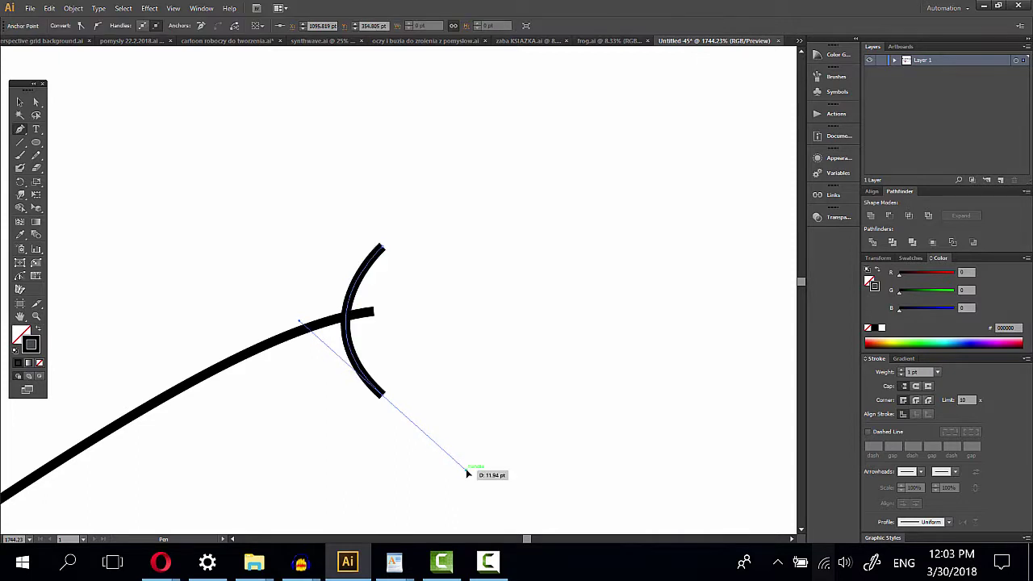
pyautogui.click(35, 101)
pyautogui.click(35, 317)
pyautogui.keyDown('alt'); pyautogui.click(148, 358); pyautogui.keyUp('alt')
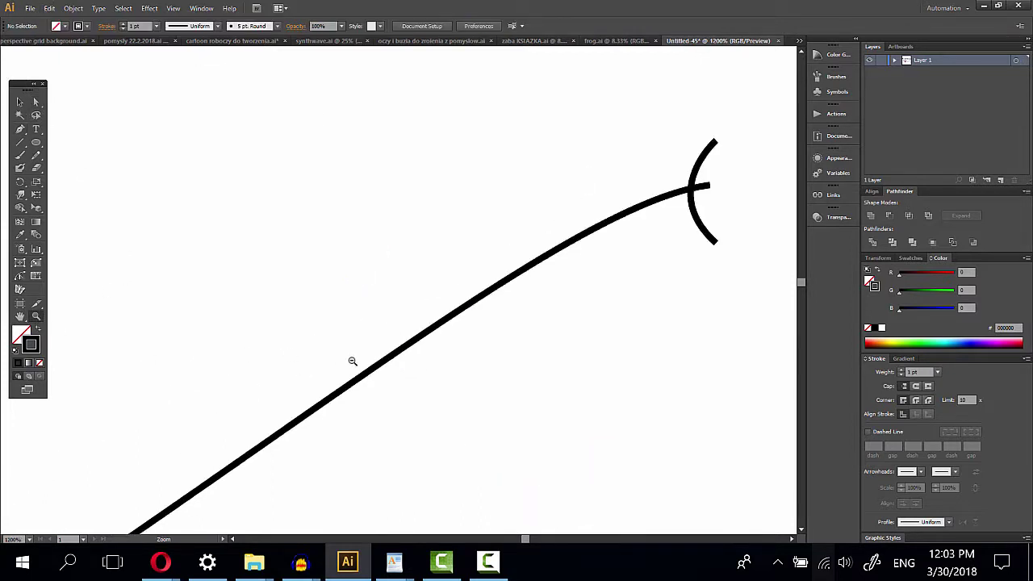
pyautogui.keyDown('alt'); pyautogui.click(444, 321); pyautogui.keyUp('alt')
pyautogui.keyDown('alt'); pyautogui.click(417, 245); pyautogui.keyUp('alt')
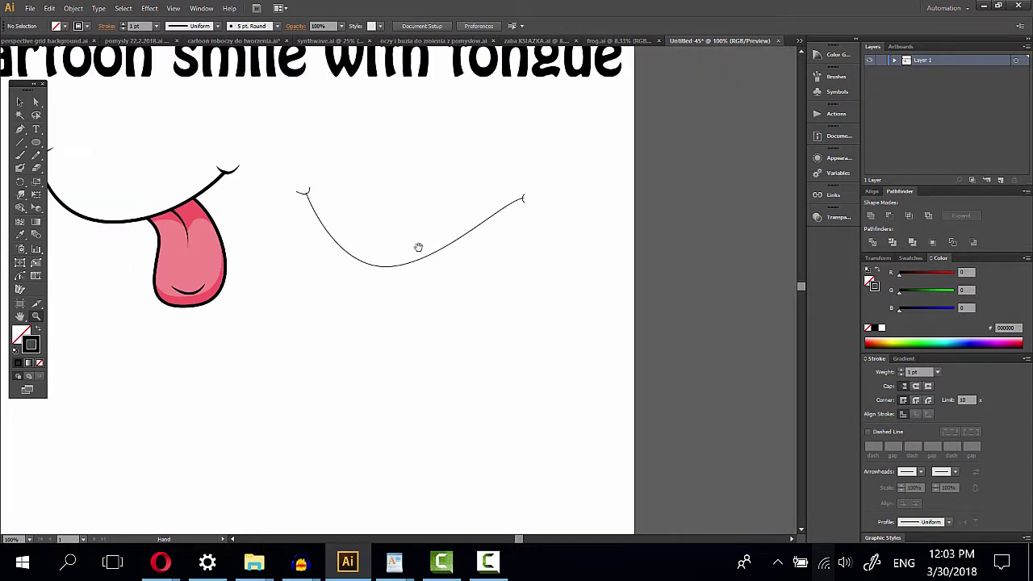
# - Draw the rounded tongue outline hanging down from the smile curve
pyautogui.scroll(2, 440, 304)
pyautogui.click(420, 321)
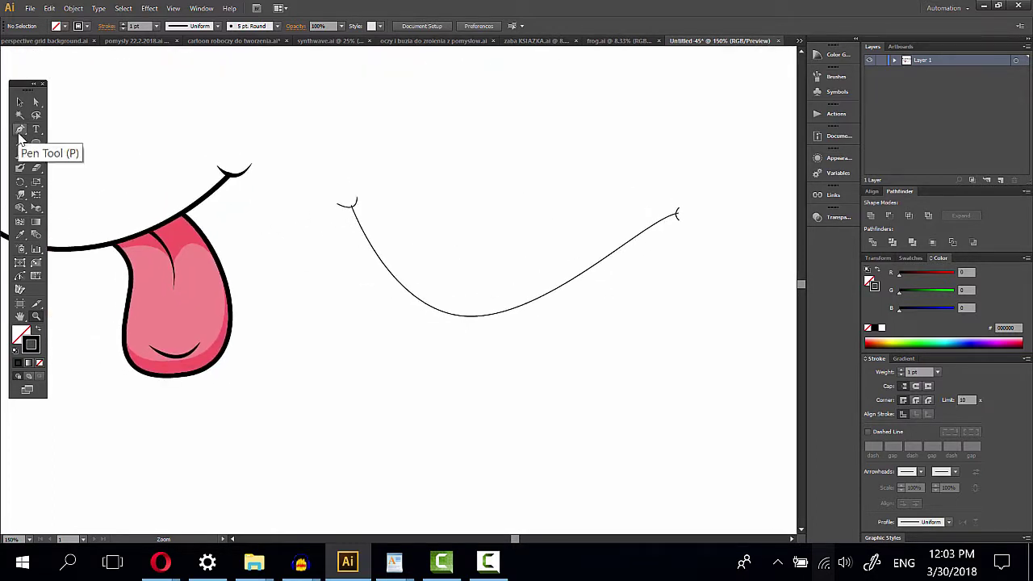
pyautogui.click(19, 132)
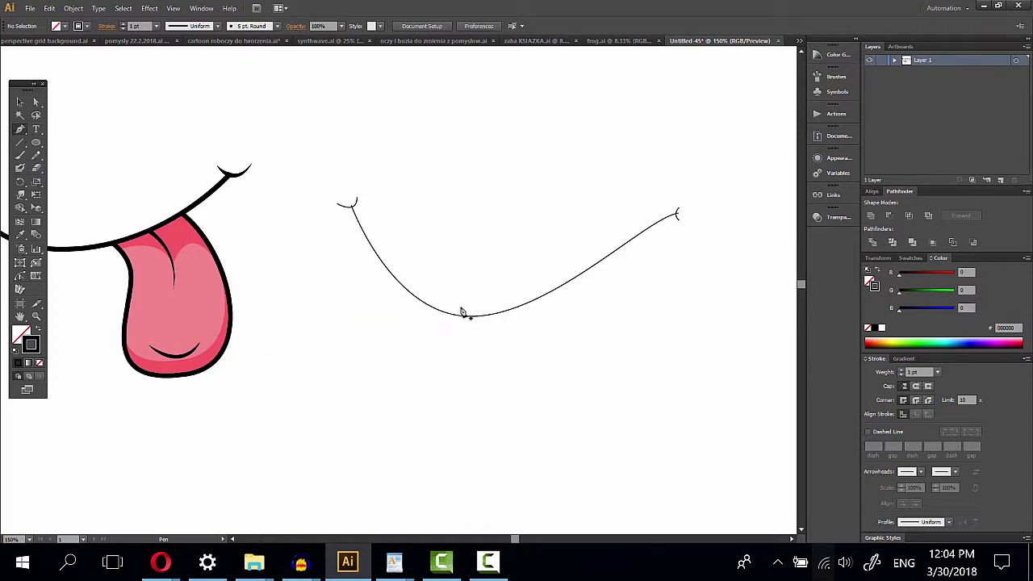
pyautogui.moveTo(463, 309); pyautogui.dragTo(491, 367)
pyautogui.moveTo(475, 446); pyautogui.dragTo(484, 488)
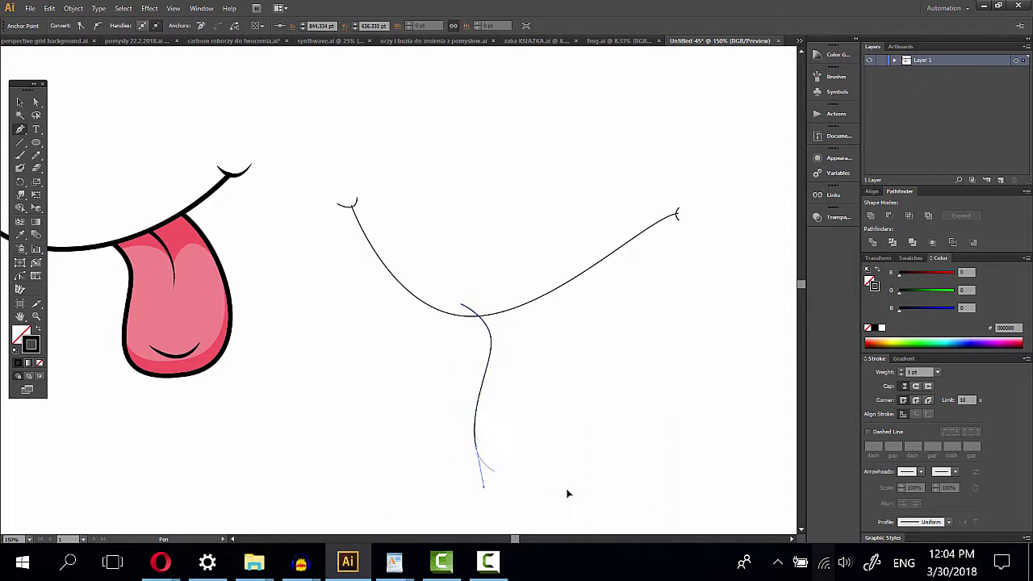
pyautogui.moveTo(564, 490); pyautogui.dragTo(593, 477)
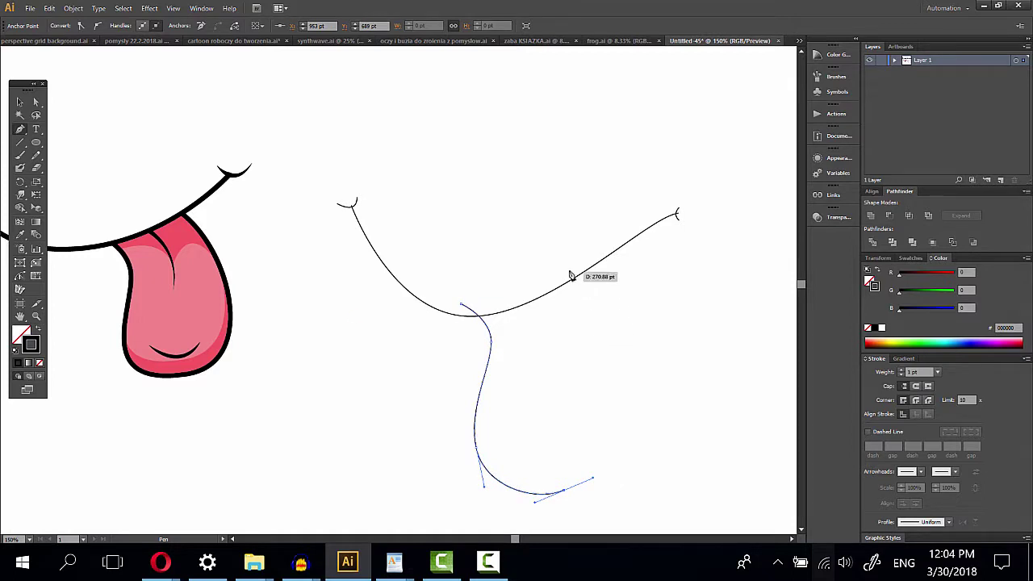
pyautogui.moveTo(564, 264); pyautogui.dragTo(465, 125)
pyautogui.click(20, 102)
pyautogui.click(514, 394)
# - Add a curved centre crease line down the middle of the tongue
pyautogui.click(20, 130)
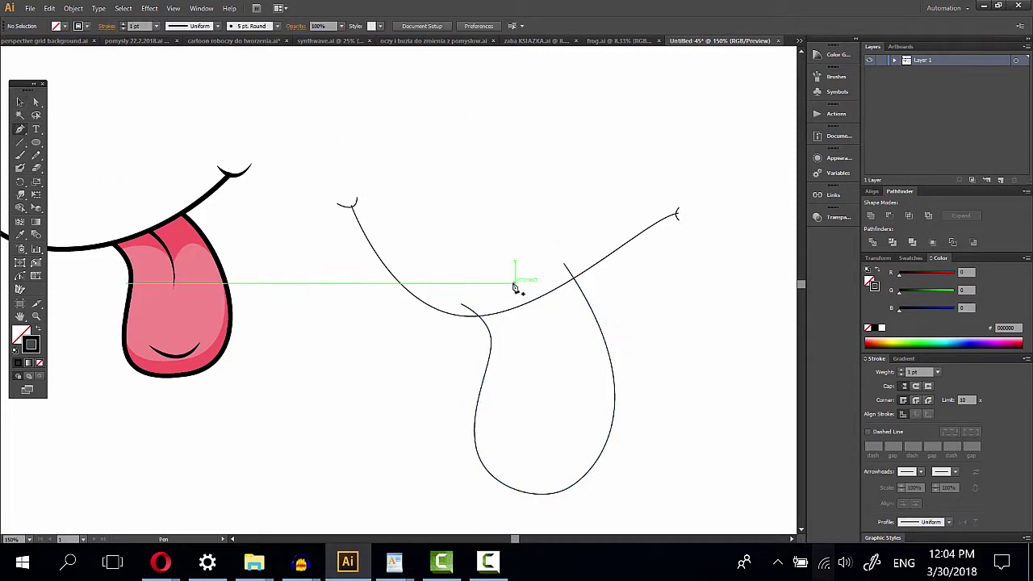
pyautogui.click(514, 283)
pyautogui.moveTo(542, 379); pyautogui.dragTo(524, 443)
pyautogui.click(20, 103)
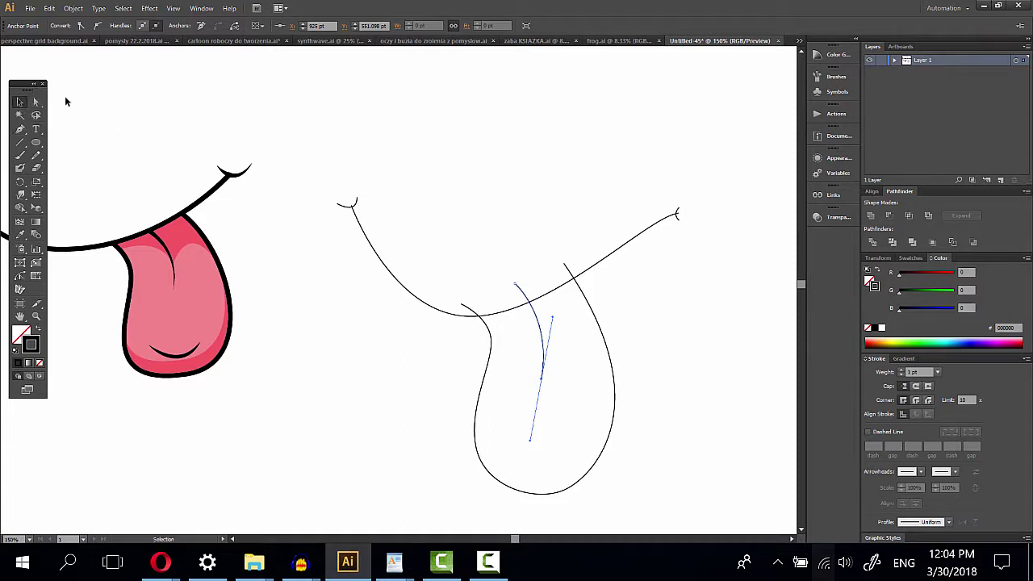
# - Draw a small curve near the tongue's tip
pyautogui.click(65, 99)
pyautogui.click(21, 129)
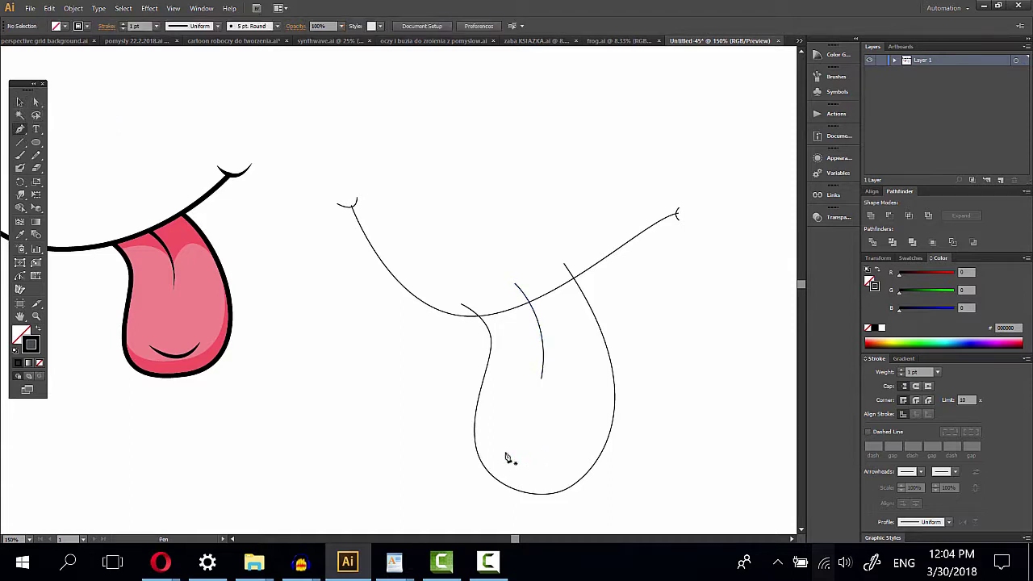
pyautogui.moveTo(511, 465); pyautogui.dragTo(584, 453)
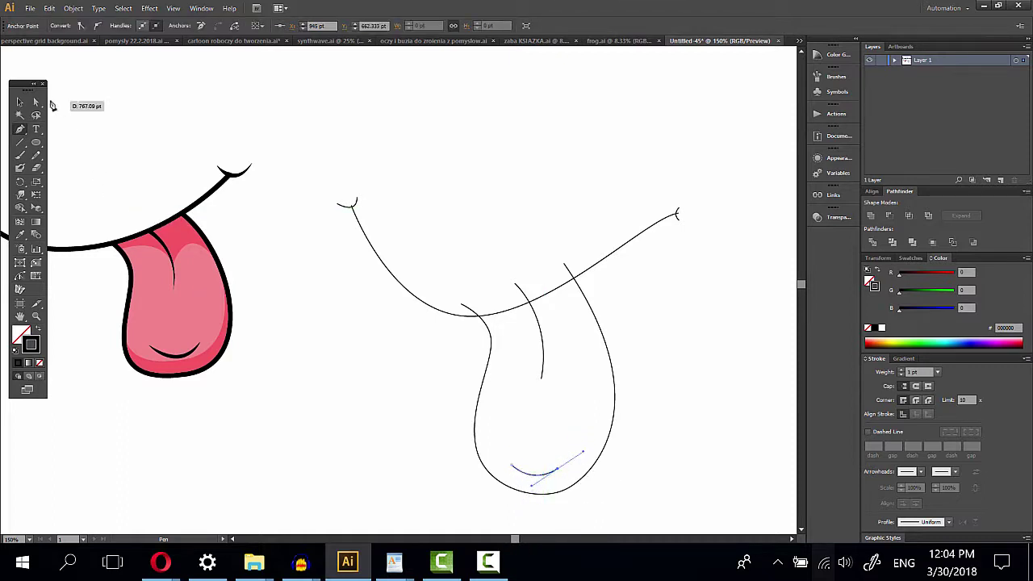
pyautogui.click(20, 102)
pyautogui.click(421, 394)
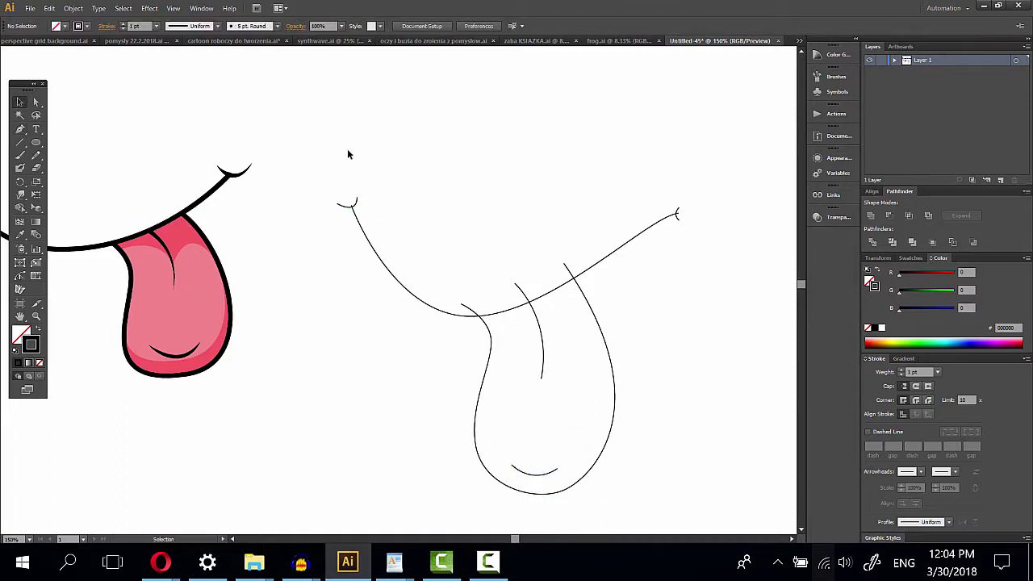
# - Select the whole tongue sketch and split it at the crossings with Pathfinder Outline
pyautogui.moveTo(344, 151)
pyautogui.mouseDown()
pyautogui.moveTo(711, 521)
pyautogui.moveTo(709, 504)
pyautogui.mouseUp()
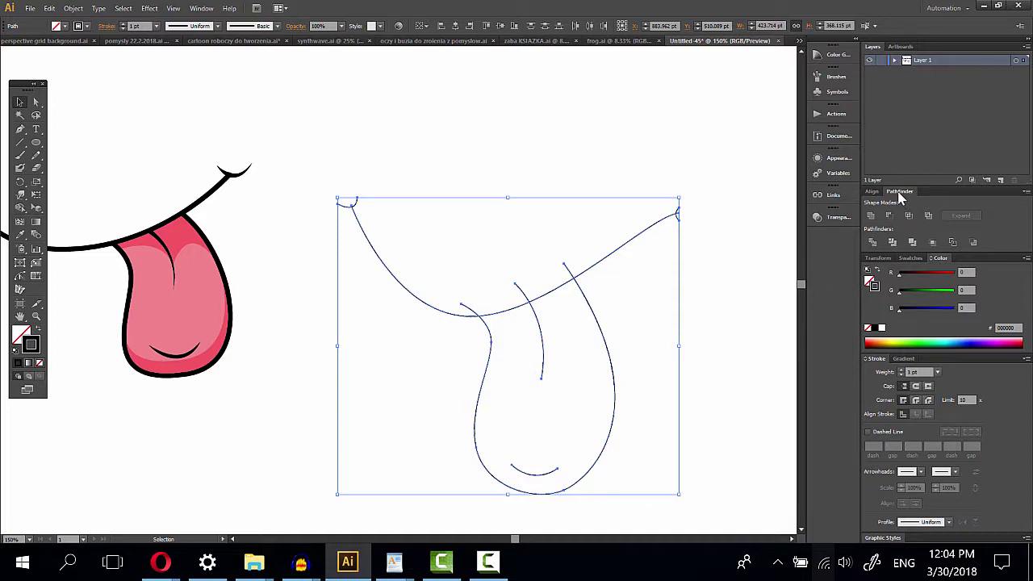
pyautogui.click(201, 10)
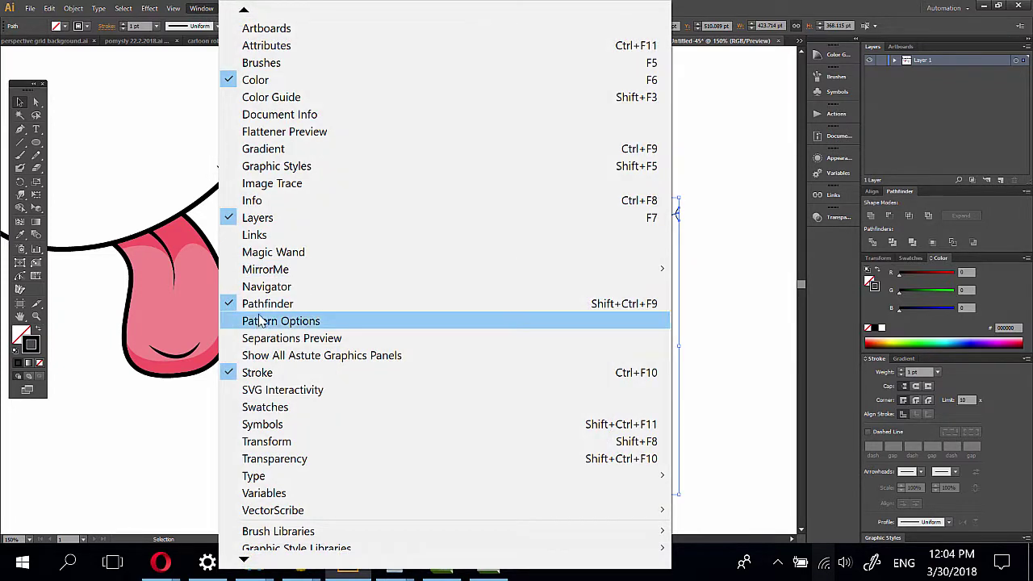
pyautogui.click(938, 260)
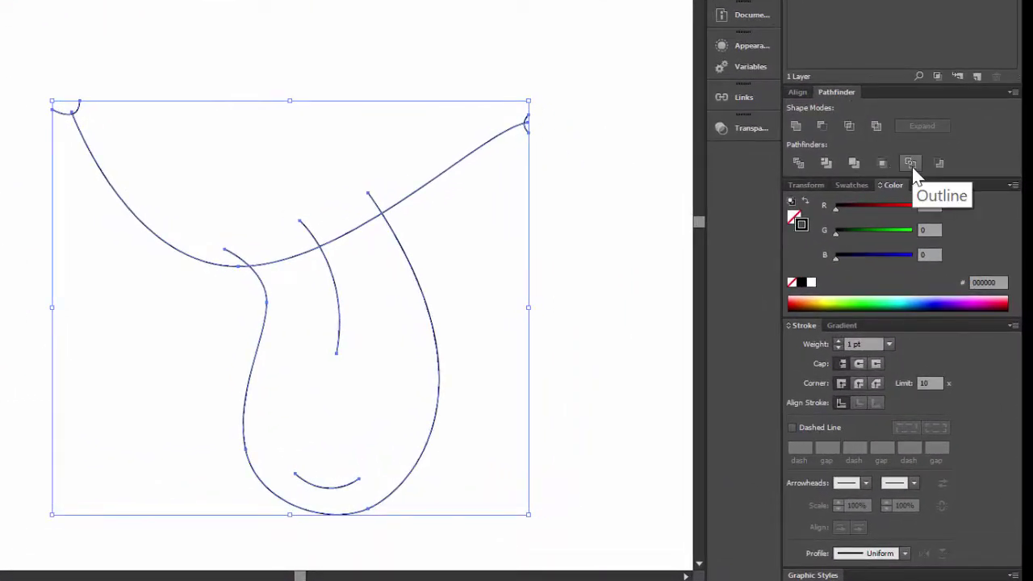
pyautogui.click(910, 164)
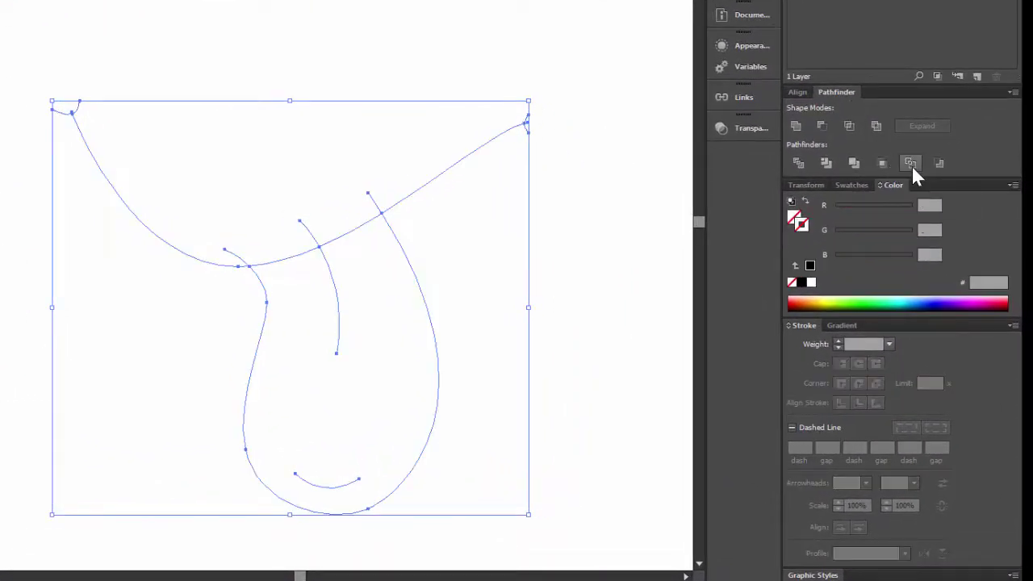
# - Give the split pieces a black stroke at 5 pt weight
pyautogui.click(810, 267)
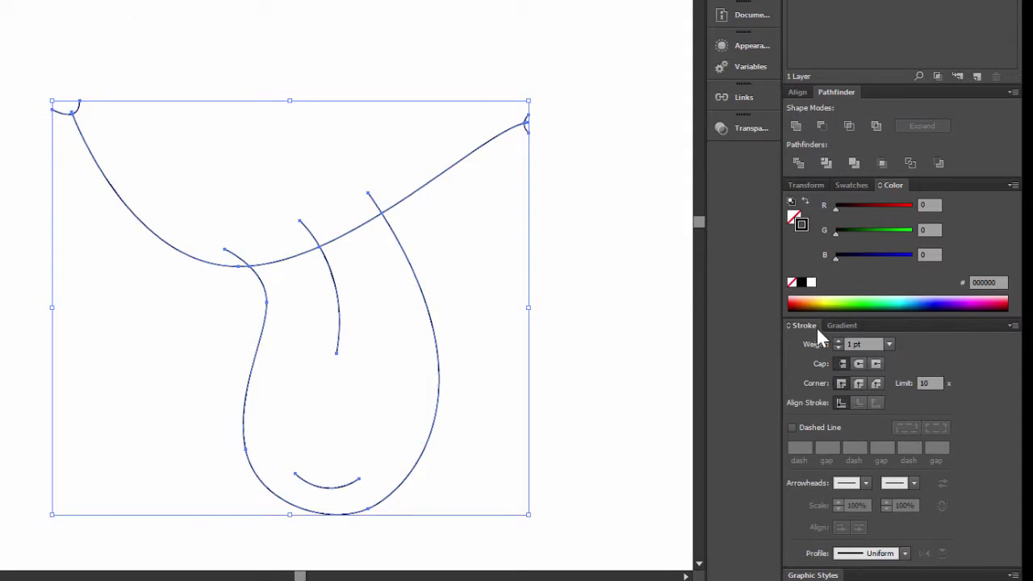
pyautogui.press('Up')
pyautogui.press('Up')
pyautogui.press('Up')
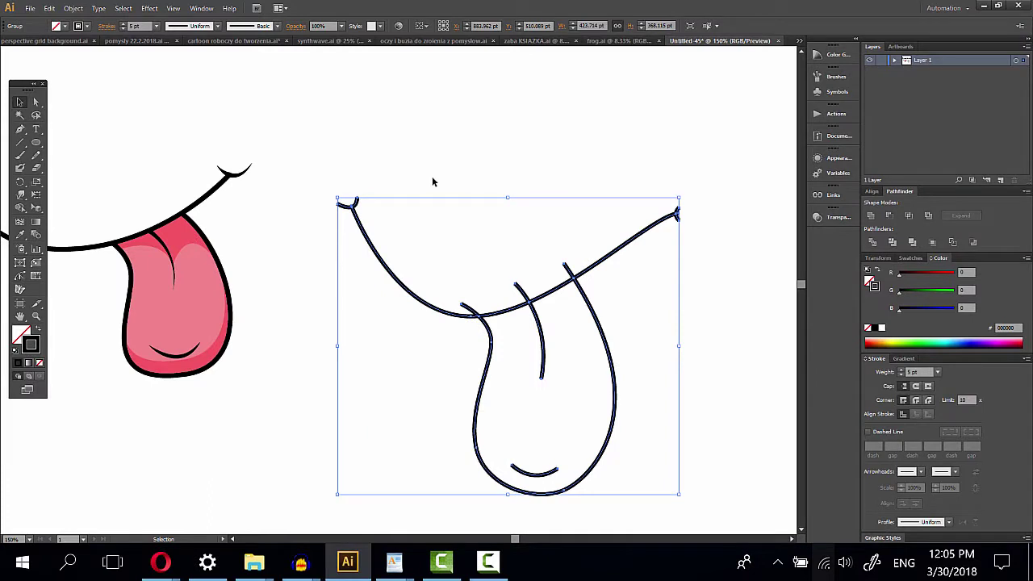
pyautogui.click(432, 181)
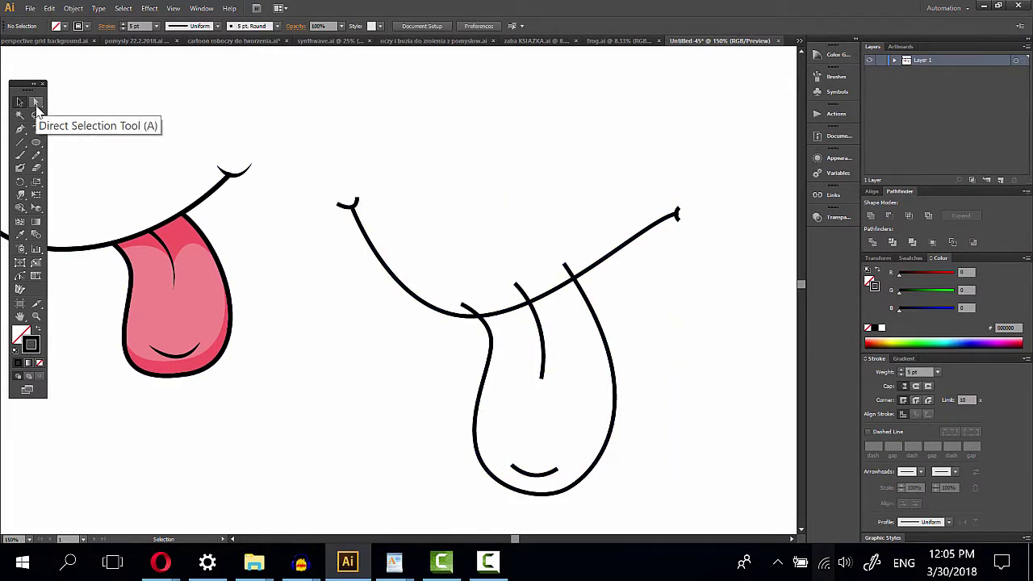
# - Delete the three short stubs poking above the mouth curve at the left, middle and right
pyautogui.click(36, 104)
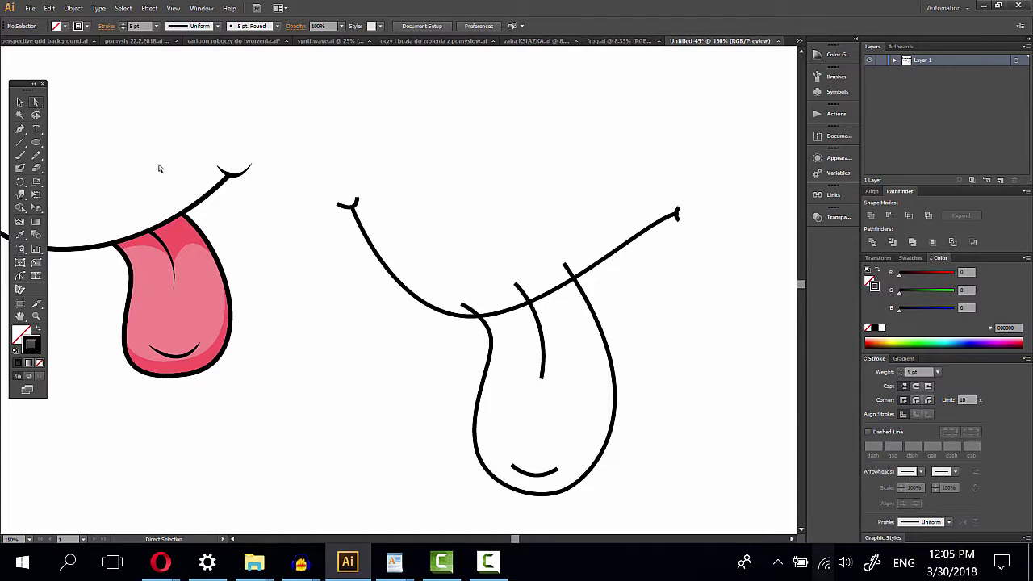
pyautogui.click(36, 317)
pyautogui.moveTo(426, 186); pyautogui.dragTo(607, 383)
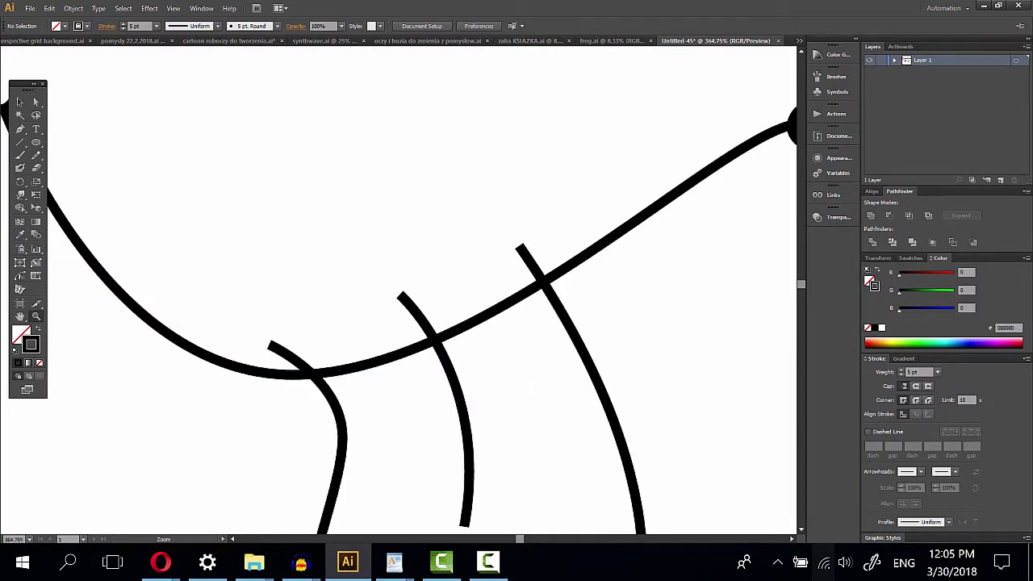
pyautogui.click(34, 103)
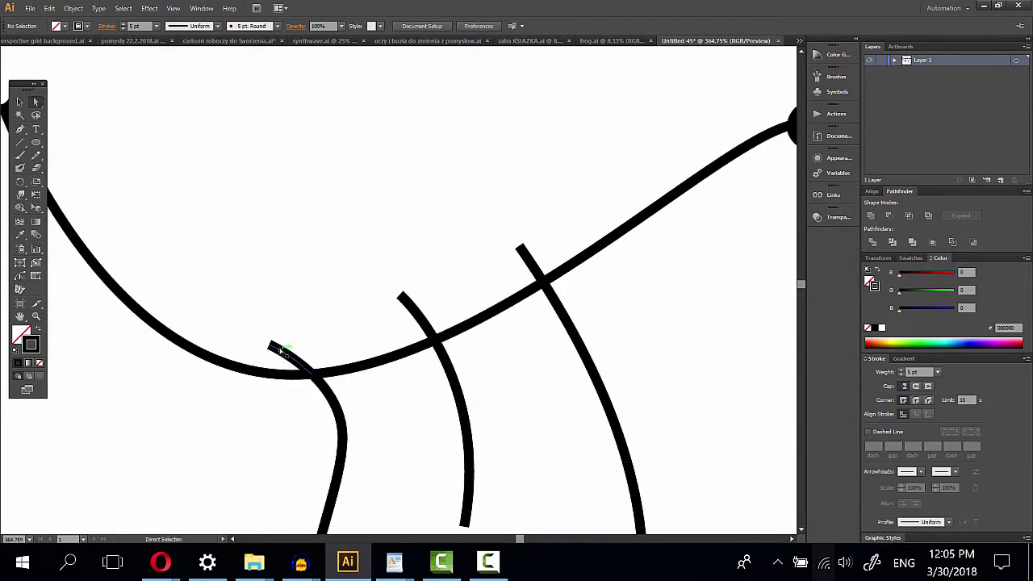
pyautogui.click(279, 350)
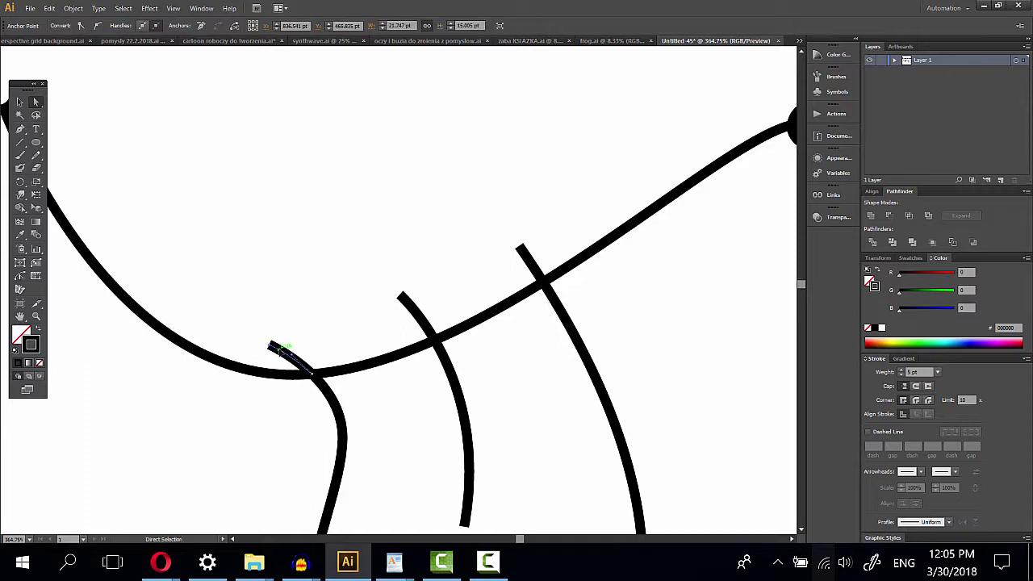
pyautogui.press('Delete')
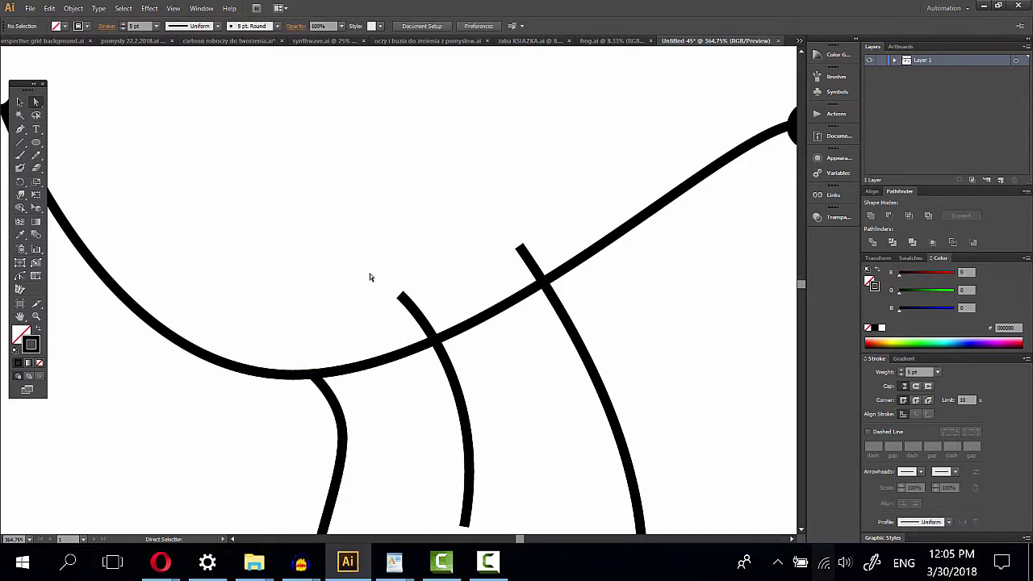
pyautogui.click(400, 296)
pyautogui.press('Delete')
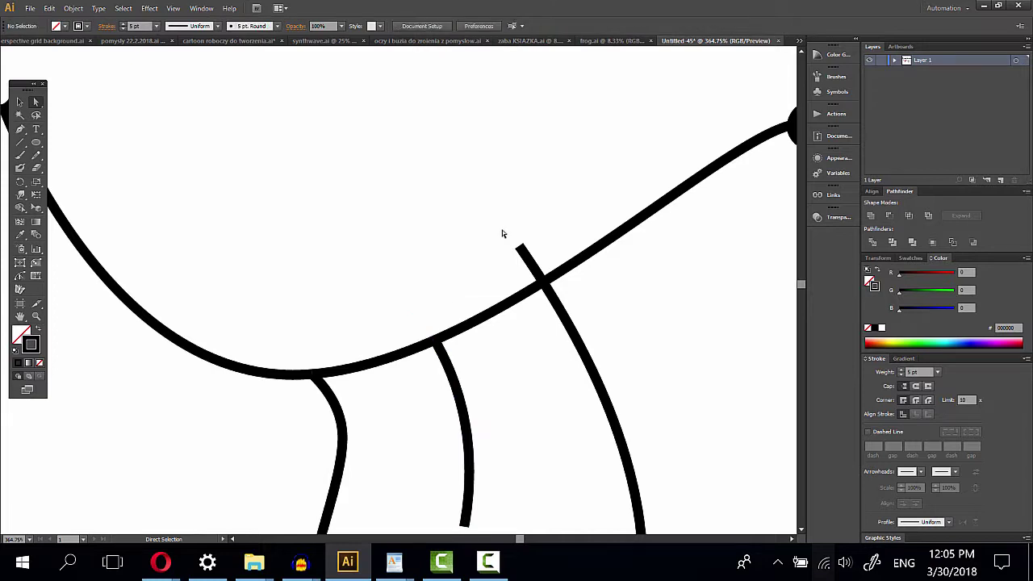
pyautogui.click(518, 247)
pyautogui.press('Delete')
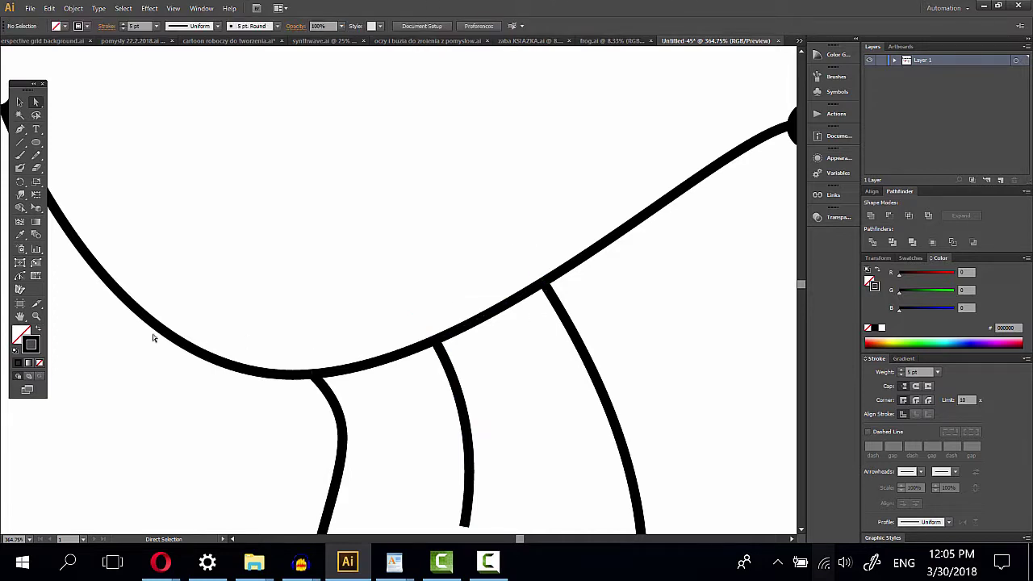
# - Delete the tiny stray notch path inside the smile's right hooked end
pyautogui.click(36, 316)
pyautogui.keyDown('alt'); pyautogui.click(523, 270); pyautogui.keyUp('alt')
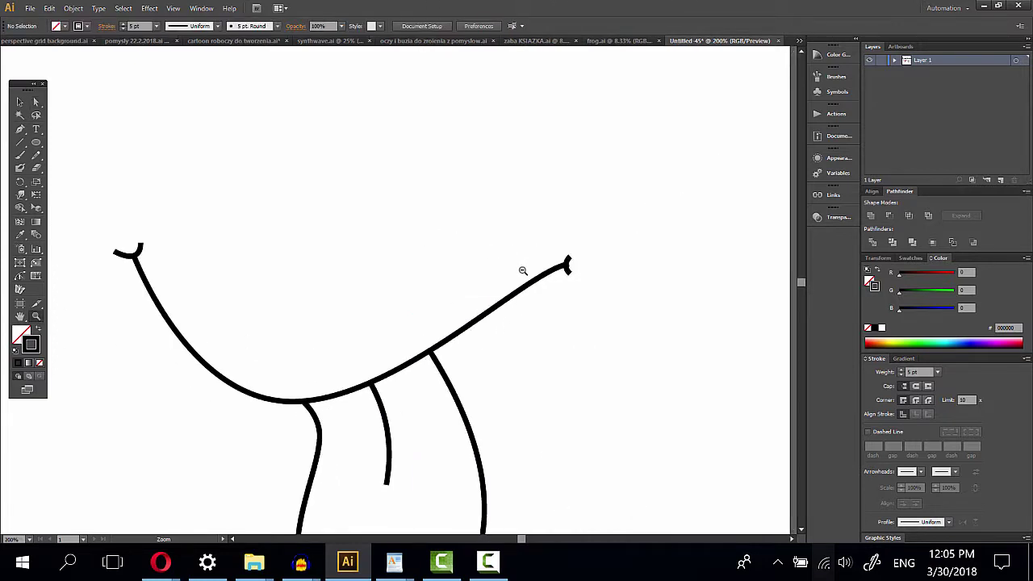
pyautogui.keyDown('alt'); pyautogui.click(380, 334); pyautogui.keyUp('alt')
pyautogui.moveTo(445, 341); pyautogui.dragTo(479, 364)
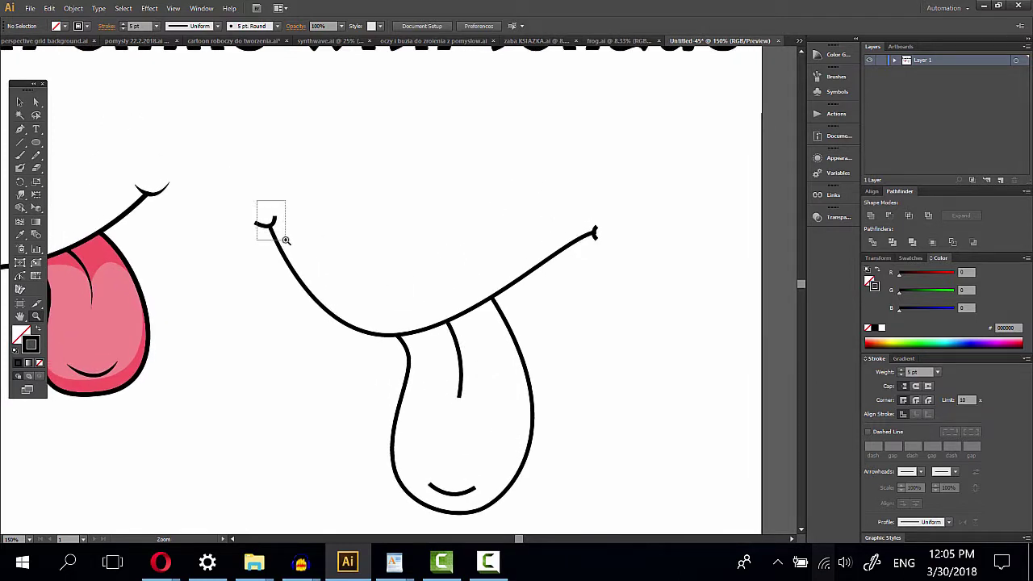
pyautogui.moveTo(259, 202); pyautogui.dragTo(286, 240)
pyautogui.keyDown('alt'); pyautogui.click(622, 346); pyautogui.keyUp('alt')
pyautogui.keyDown('alt'); pyautogui.click(622, 346); pyautogui.keyUp('alt')
pyautogui.keyDown('alt'); pyautogui.click(601, 245); pyautogui.keyUp('alt')
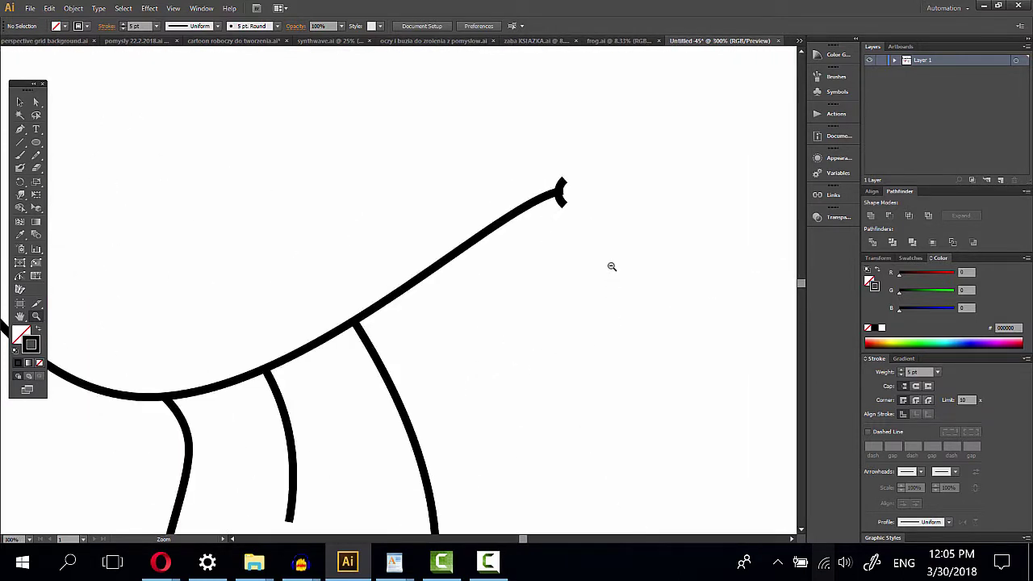
pyautogui.moveTo(556, 176); pyautogui.dragTo(586, 235)
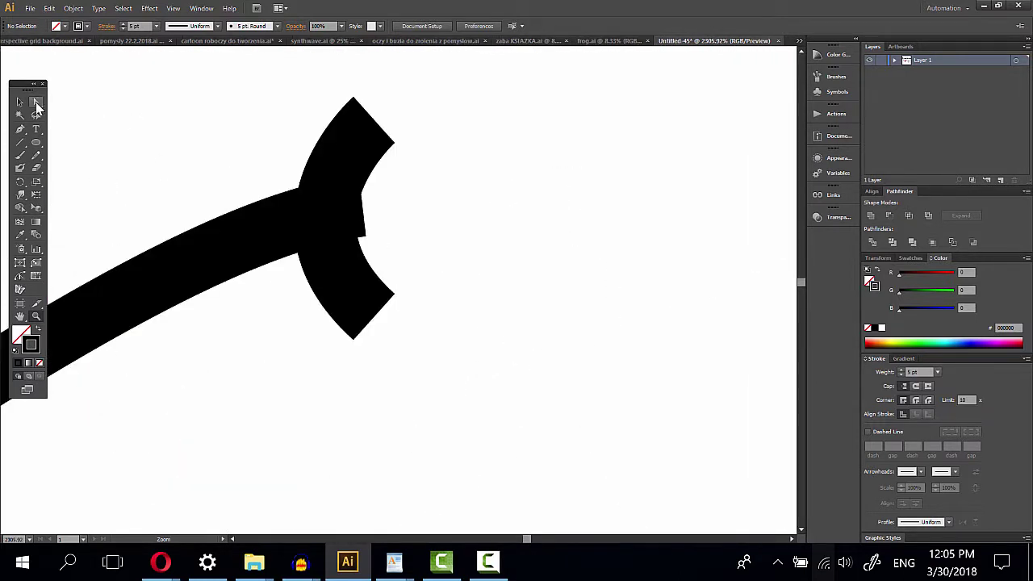
pyautogui.click(36, 101)
pyautogui.click(346, 208)
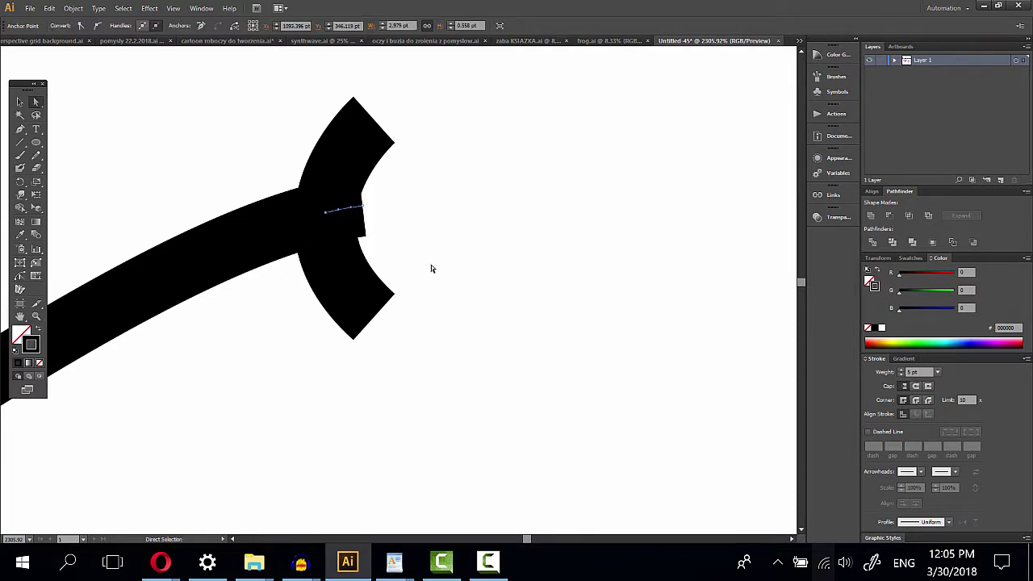
pyautogui.press('Delete')
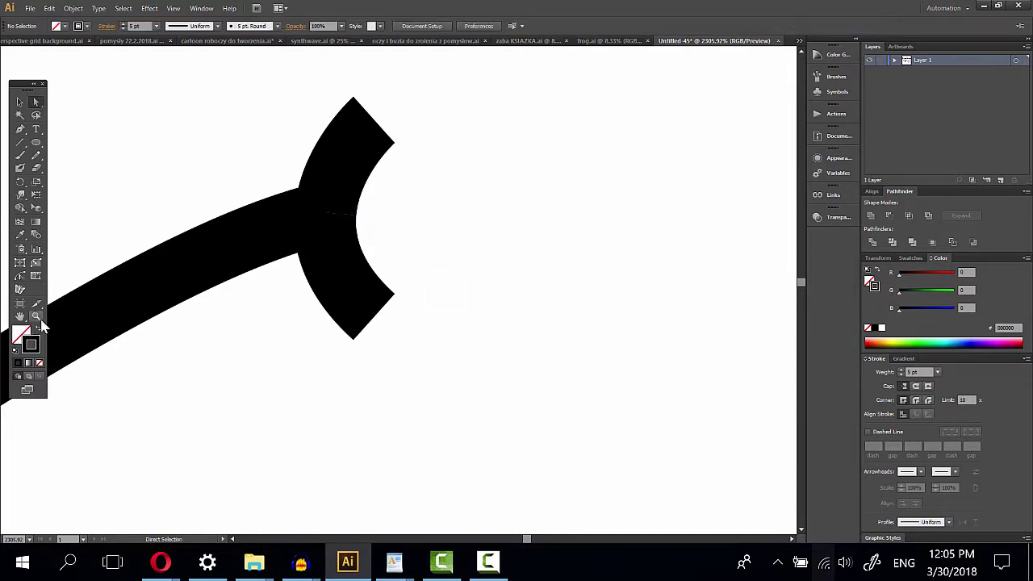
pyautogui.click(35, 315)
pyautogui.scroll(-10, 373, 334)
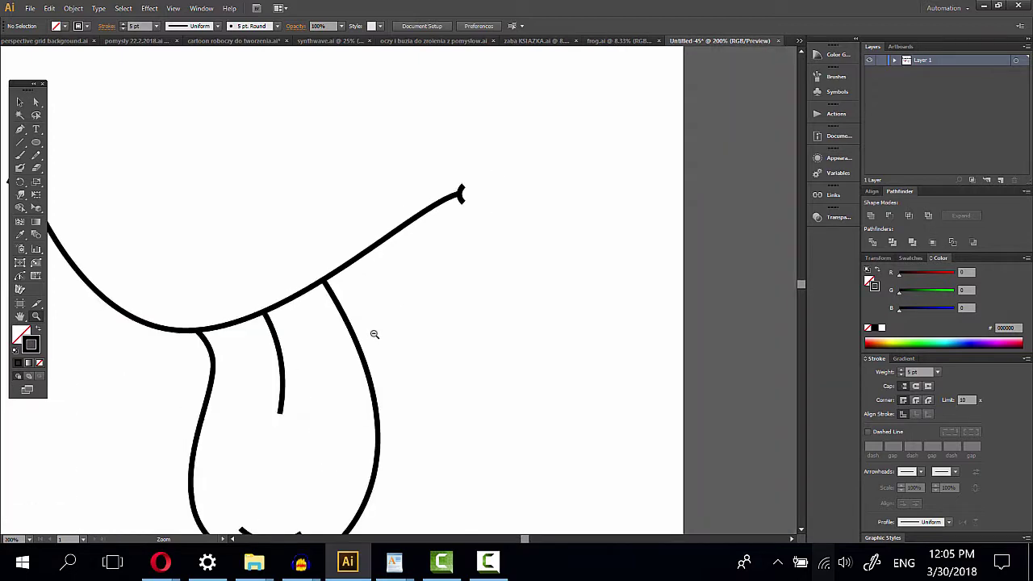
pyautogui.moveTo(438, 293); pyautogui.dragTo(487, 352)
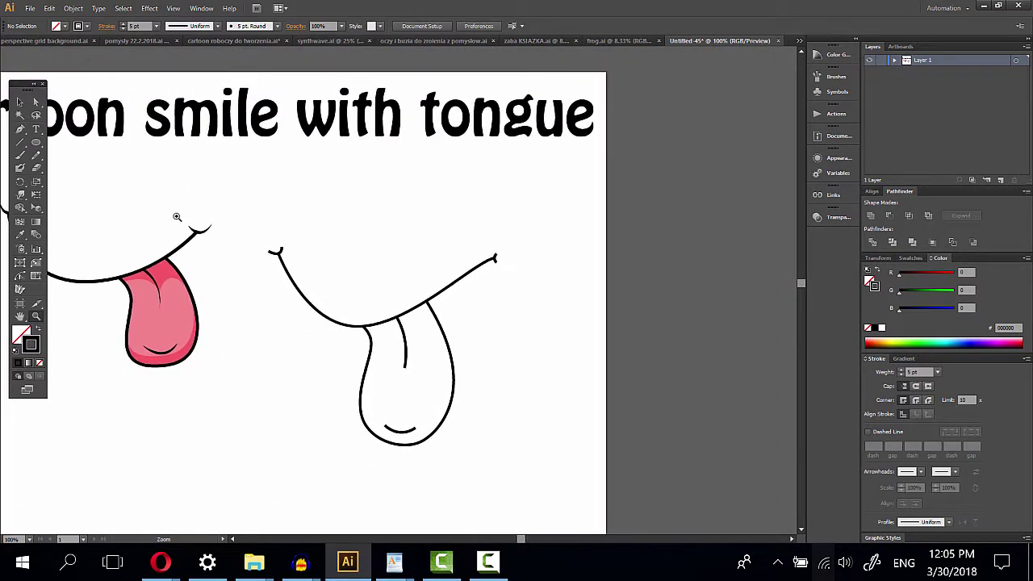
# - Apply Width Profile 4 to the tongue's centre crease and flip it along its length
pyautogui.click(36, 103)
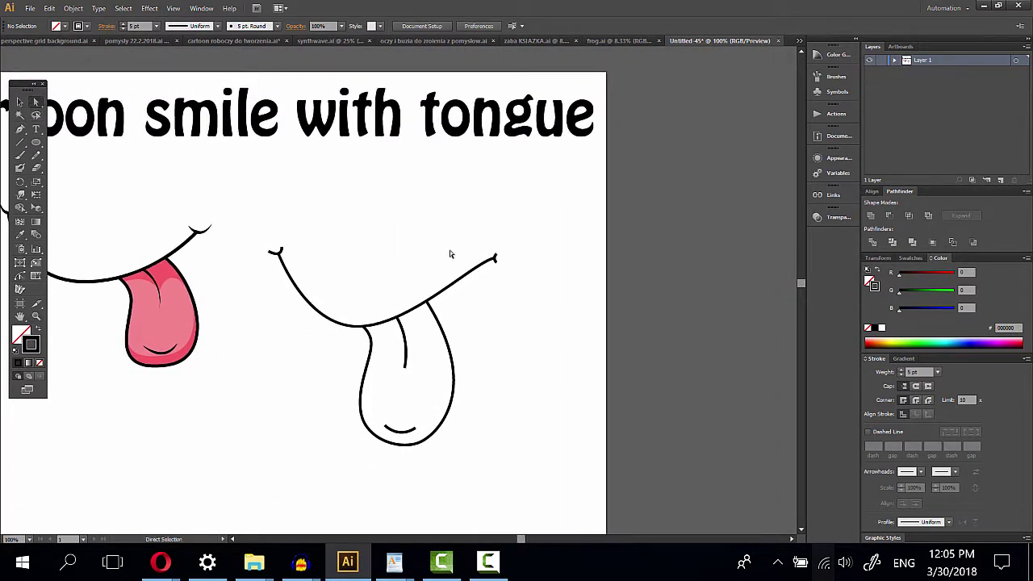
pyautogui.click(405, 355)
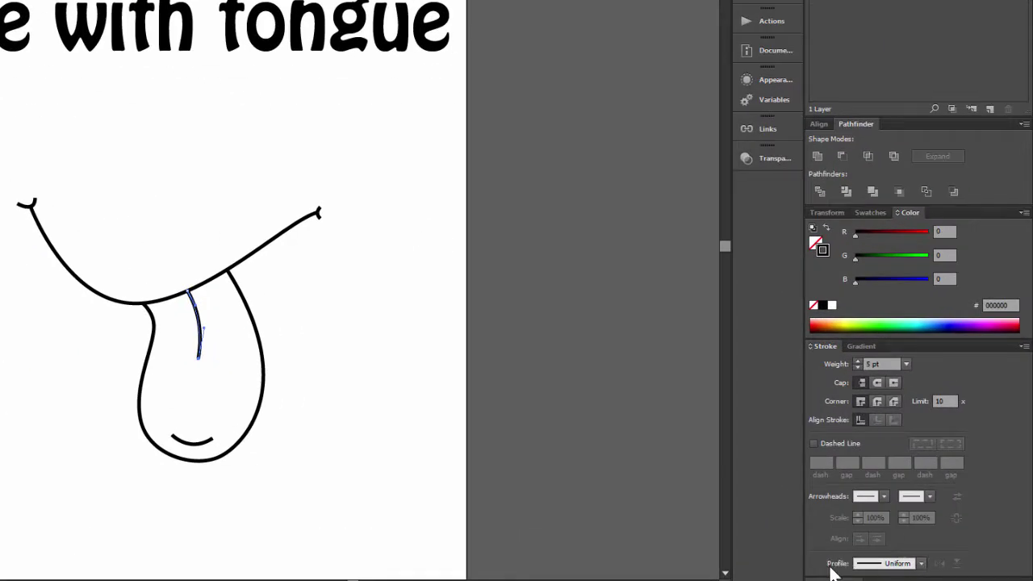
pyautogui.click(874, 564)
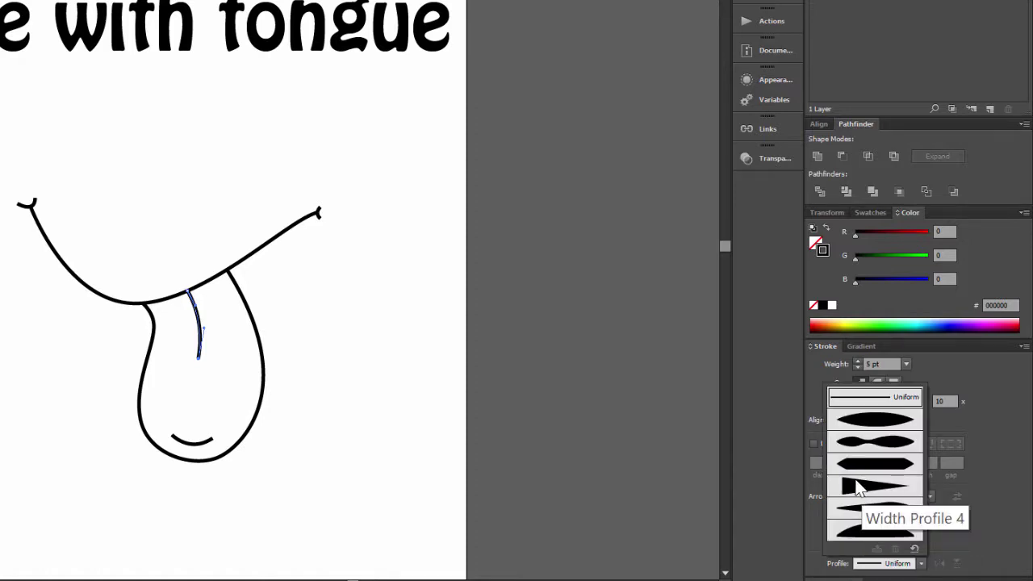
pyautogui.click(857, 485)
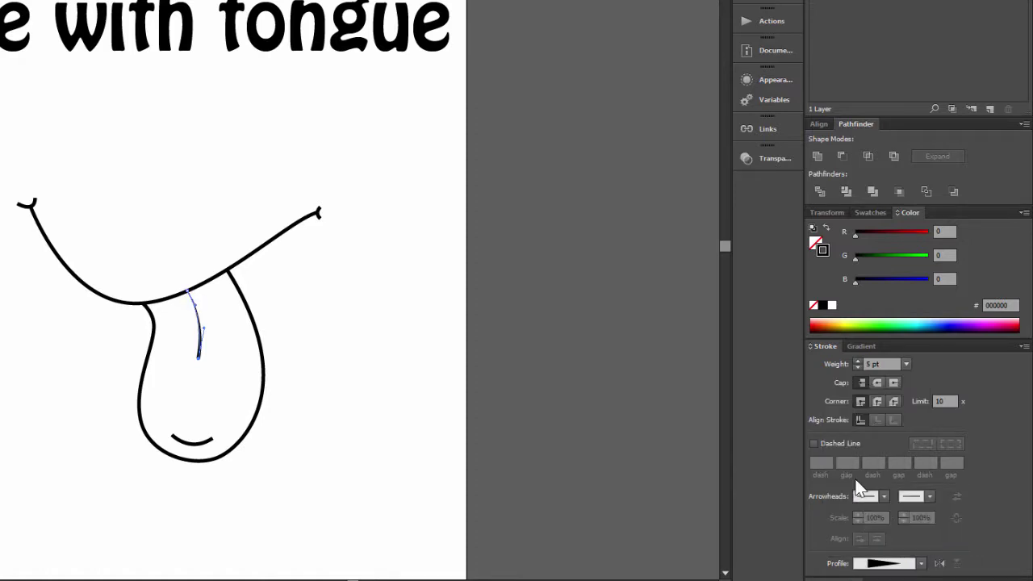
pyautogui.click(940, 565)
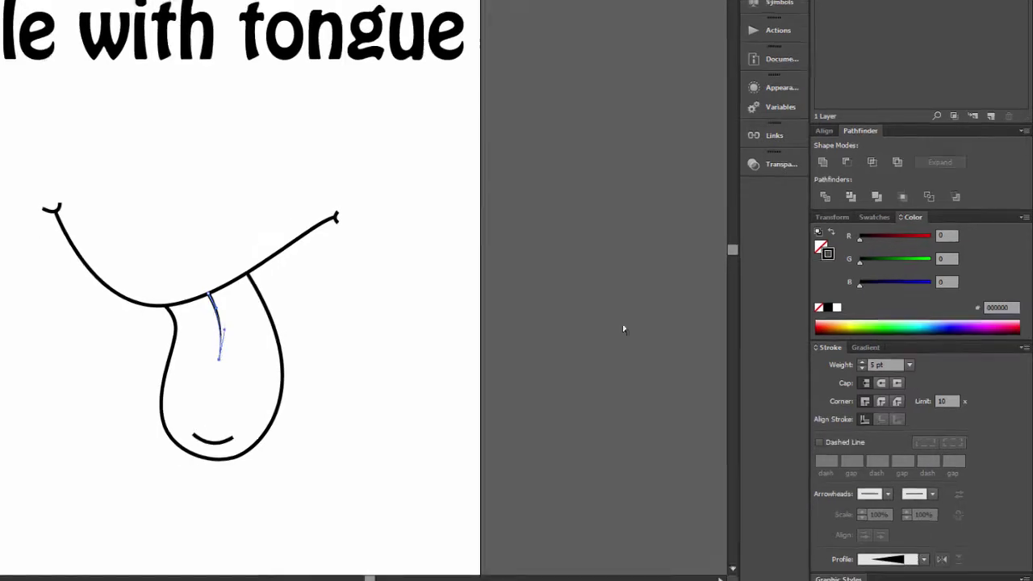
pyautogui.click(265, 474)
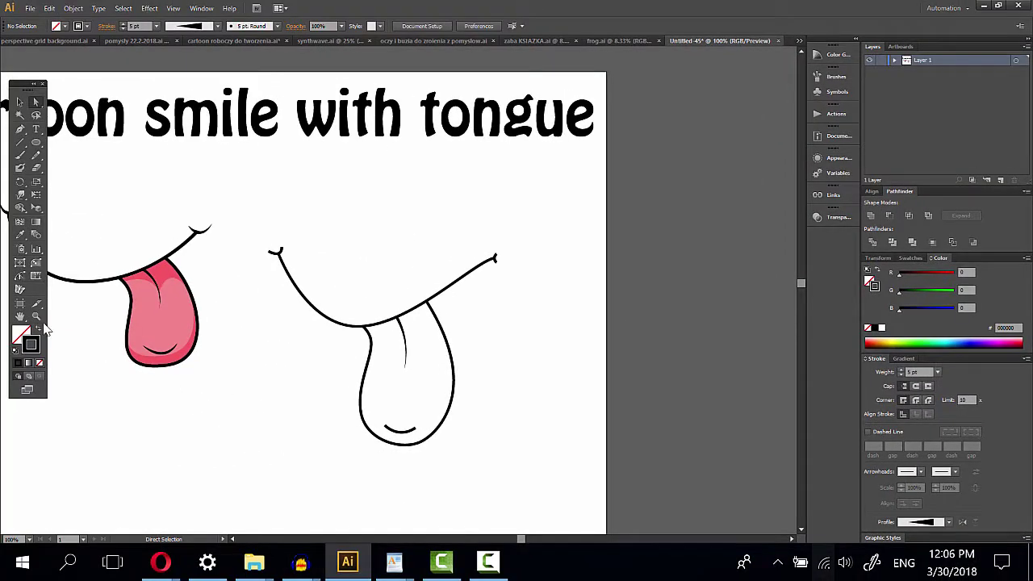
pyautogui.click(36, 315)
pyautogui.moveTo(373, 382); pyautogui.dragTo(461, 467)
pyautogui.click(19, 103)
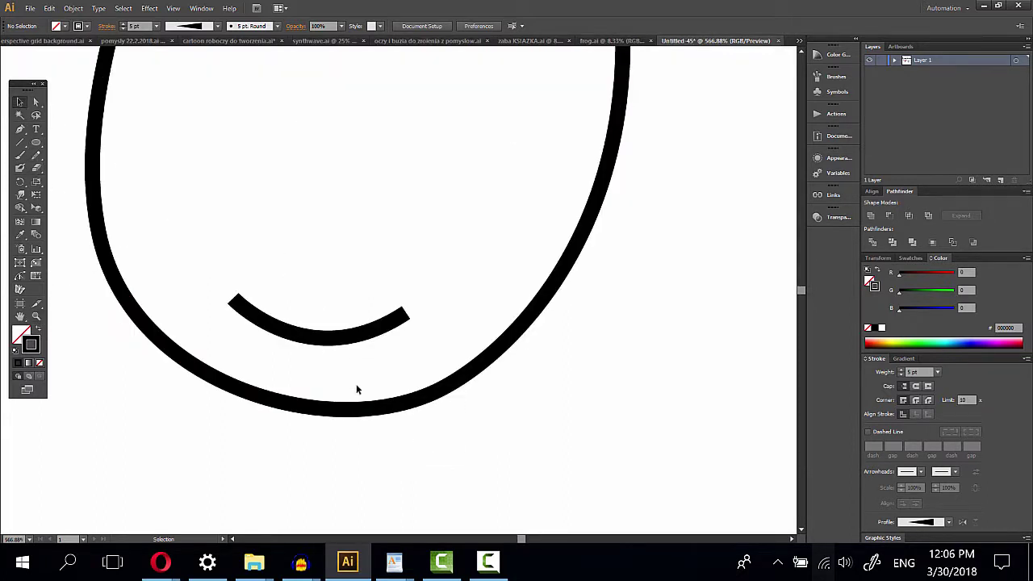
# - Give the small curve near the tongue tip Width Profile 1 so both ends taper
pyautogui.click(322, 336)
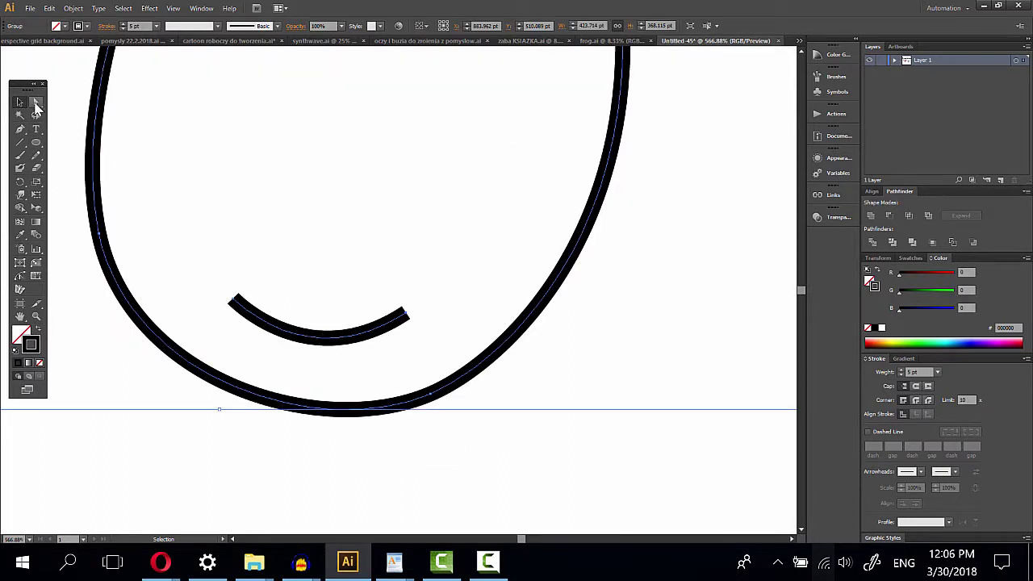
pyautogui.click(36, 104)
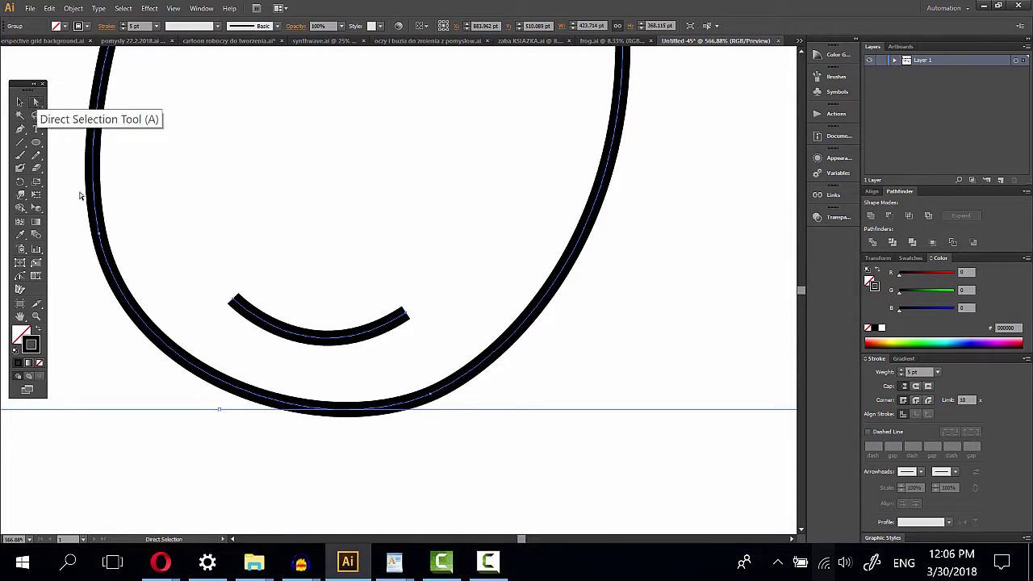
pyautogui.click(286, 440)
pyautogui.click(322, 336)
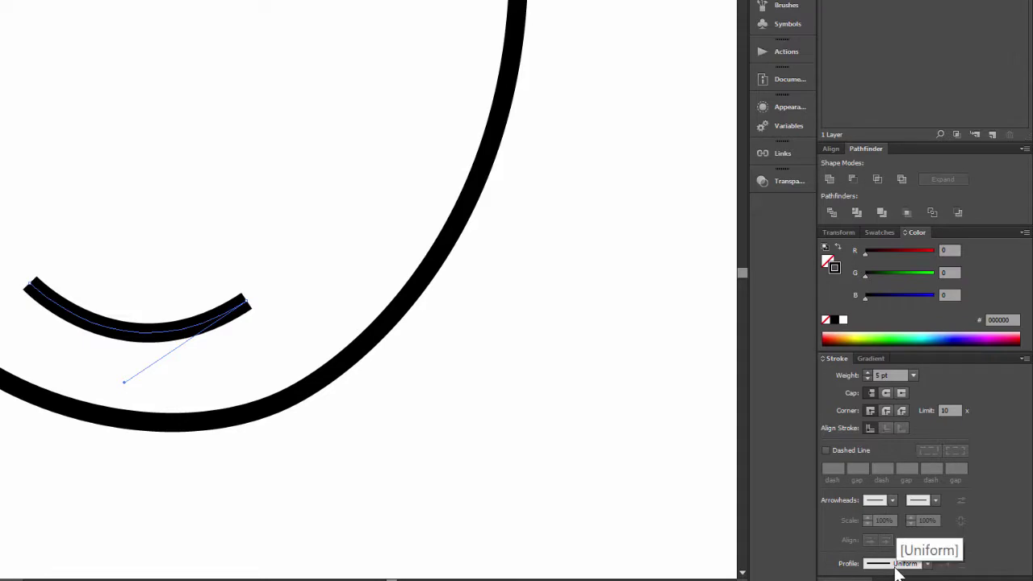
pyautogui.click(897, 564)
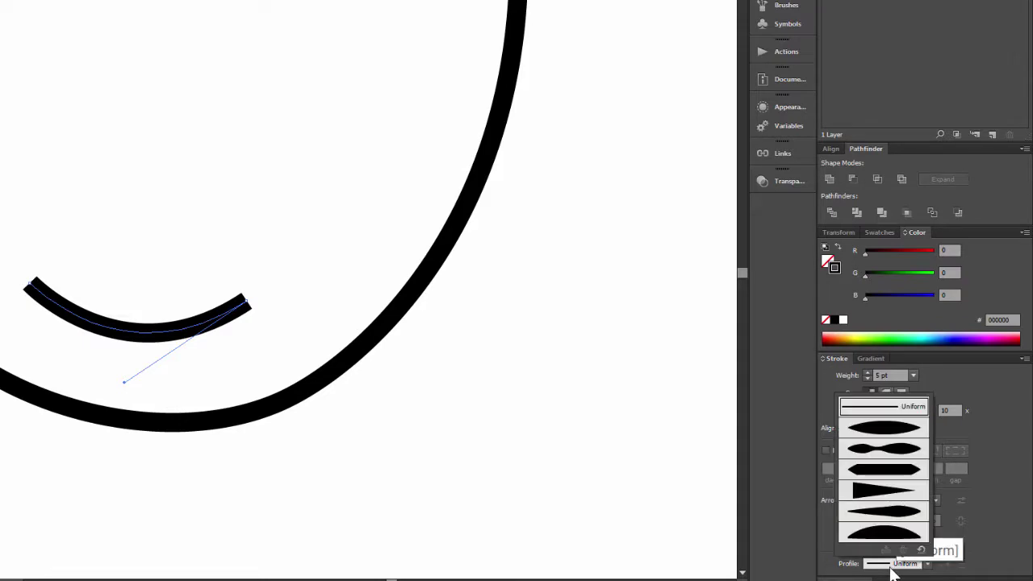
pyautogui.click(892, 428)
pyautogui.click(221, 525)
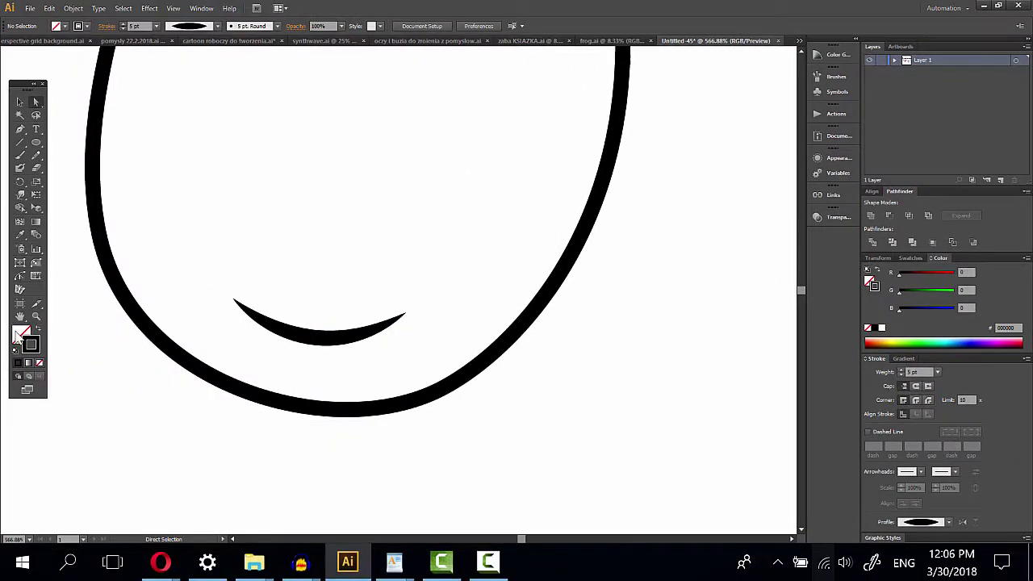
# - Apply Width Profile 4 to the left mouth-corner curl and flip it along for a sharp tip
pyautogui.keyDown('alt'); pyautogui.click(371, 218); pyautogui.keyUp('alt')
pyautogui.keyDown('alt'); pyautogui.click(398, 233); pyautogui.keyUp('alt')
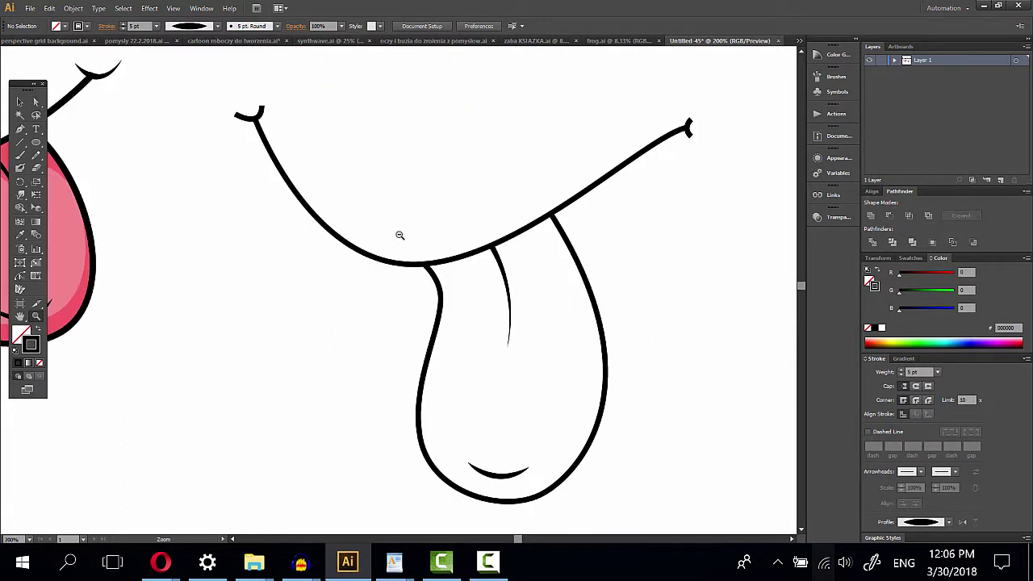
pyautogui.keyDown('alt'); pyautogui.click(360, 209); pyautogui.keyUp('alt')
pyautogui.moveTo(360, 210); pyautogui.dragTo(328, 263)
pyautogui.moveTo(237, 228)
pyautogui.mouseDown()
pyautogui.moveTo(271, 272)
pyautogui.moveTo(316, 399)
pyautogui.mouseUp()
pyautogui.click(36, 103)
pyautogui.moveTo(554, 338); pyautogui.dragTo(558, 321)
pyautogui.click(949, 523)
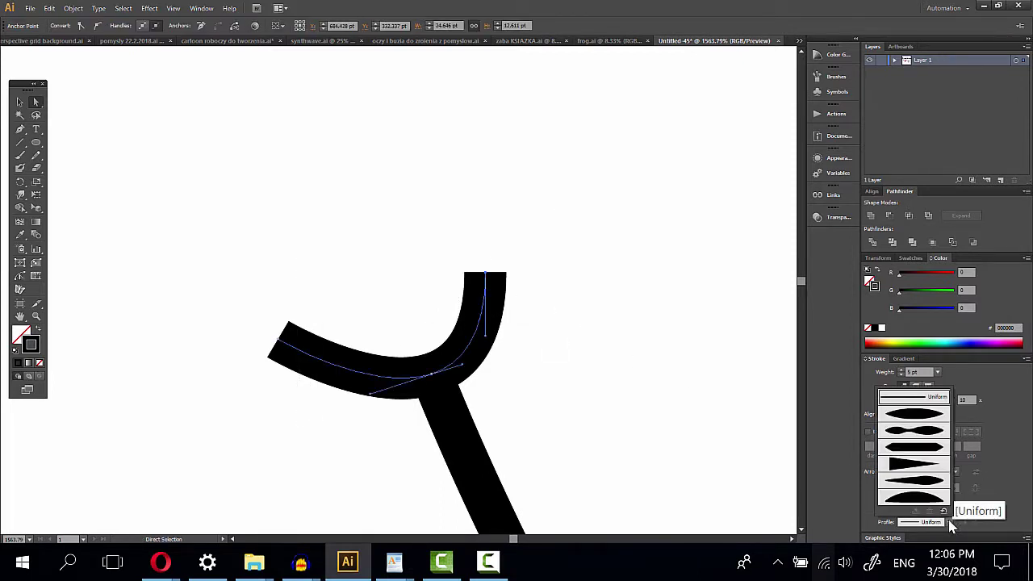
pyautogui.click(910, 468)
pyautogui.moveTo(470, 240); pyautogui.dragTo(528, 299)
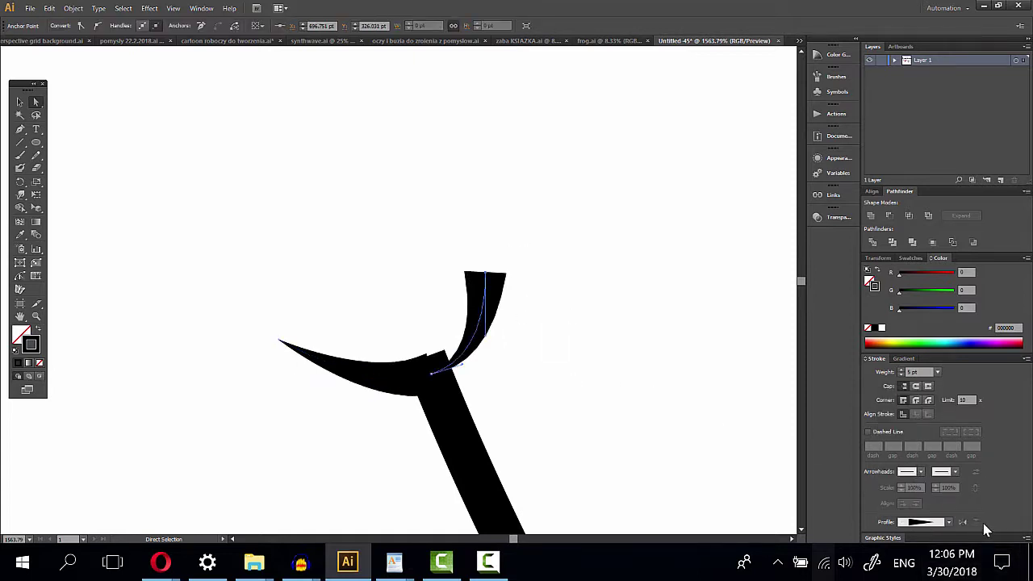
pyautogui.click(963, 522)
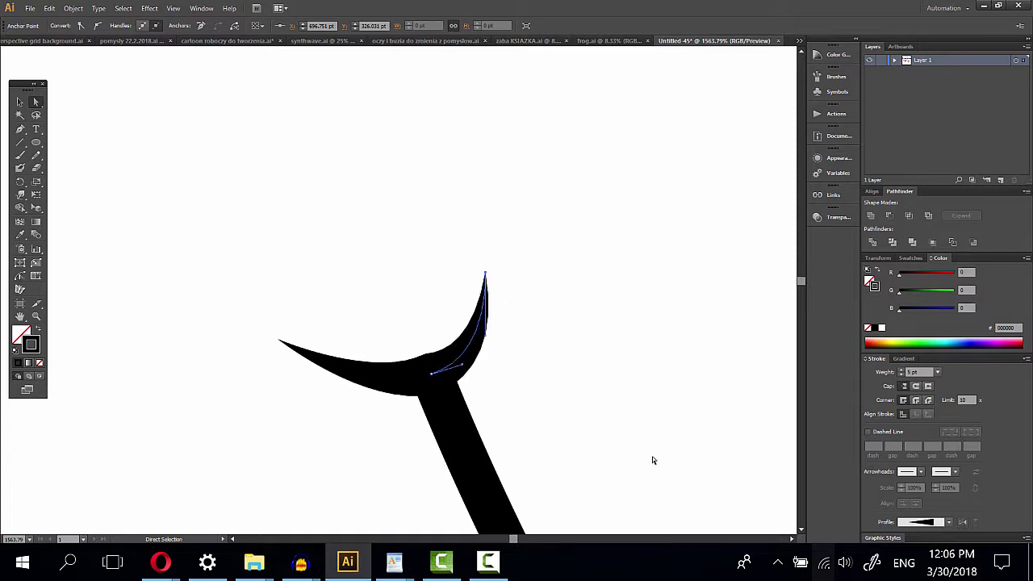
pyautogui.click(544, 413)
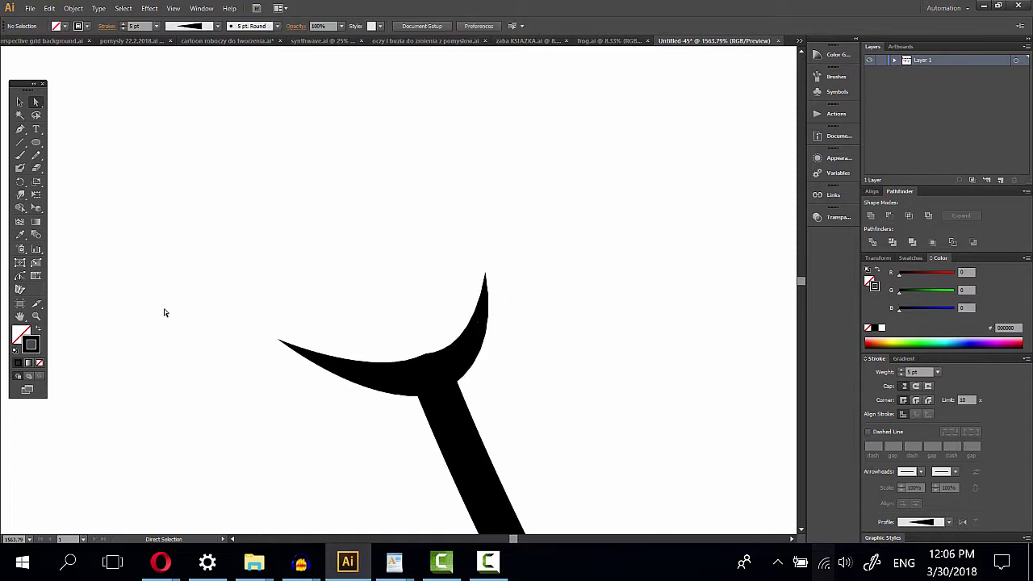
pyautogui.click(35, 316)
# - Apply Width Profile 4 to the right mouth-corner curl for pointed crescent tips
pyautogui.keyDown('alt'); pyautogui.click(526, 357); pyautogui.keyUp('alt')
pyautogui.keyDown('alt'); pyautogui.click(579, 355); pyautogui.keyUp('alt')
pyautogui.keyDown('alt'); pyautogui.click(576, 339); pyautogui.keyUp('alt')
pyautogui.keyDown('alt'); pyautogui.click(573, 325); pyautogui.keyUp('alt')
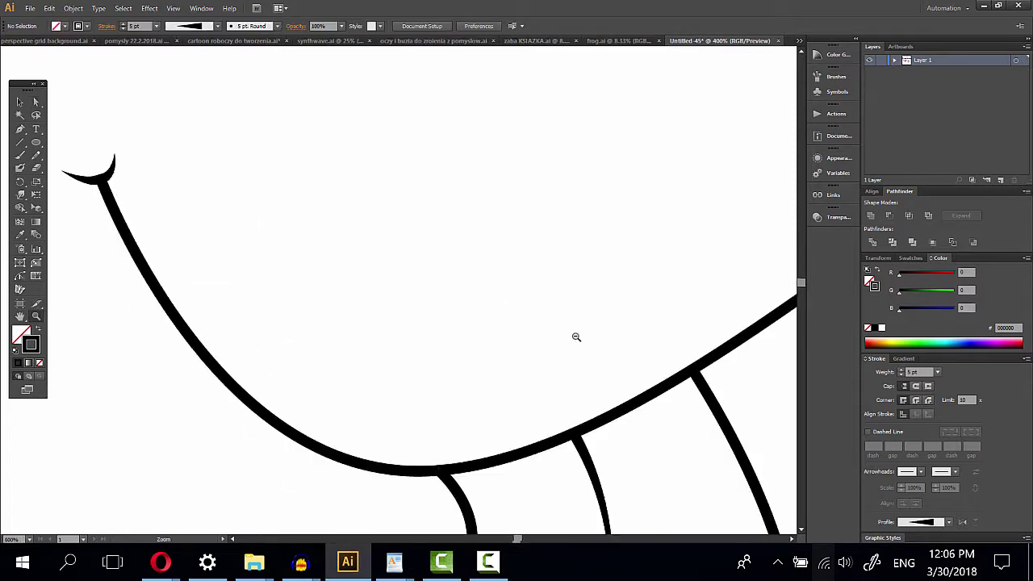
pyautogui.keyDown('alt'); pyautogui.click(573, 325); pyautogui.keyUp('alt')
pyautogui.keyDown('alt'); pyautogui.click(564, 299); pyautogui.keyUp('alt')
pyautogui.moveTo(476, 187); pyautogui.dragTo(489, 243)
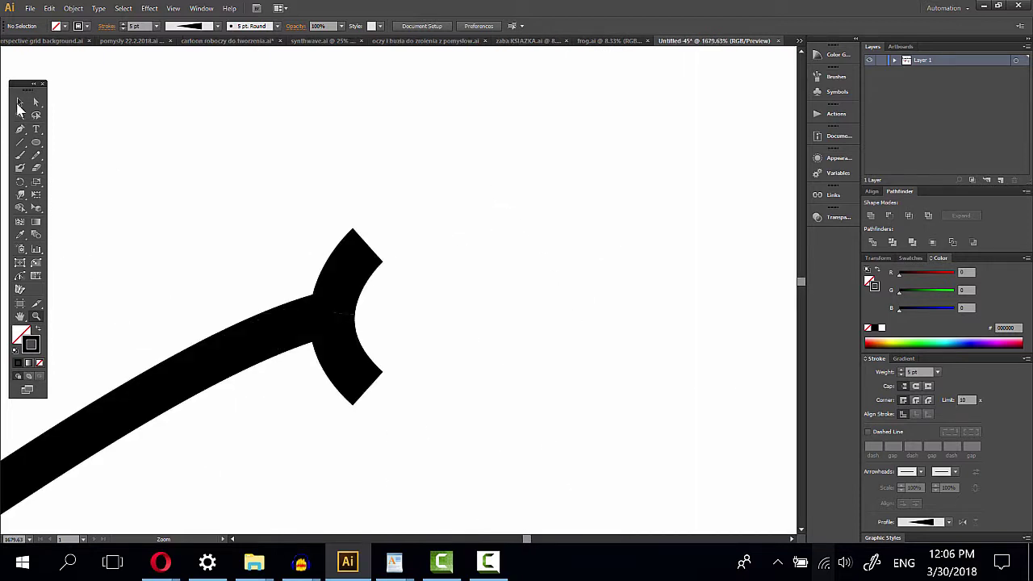
pyautogui.click(35, 104)
pyautogui.moveTo(304, 205); pyautogui.dragTo(449, 270)
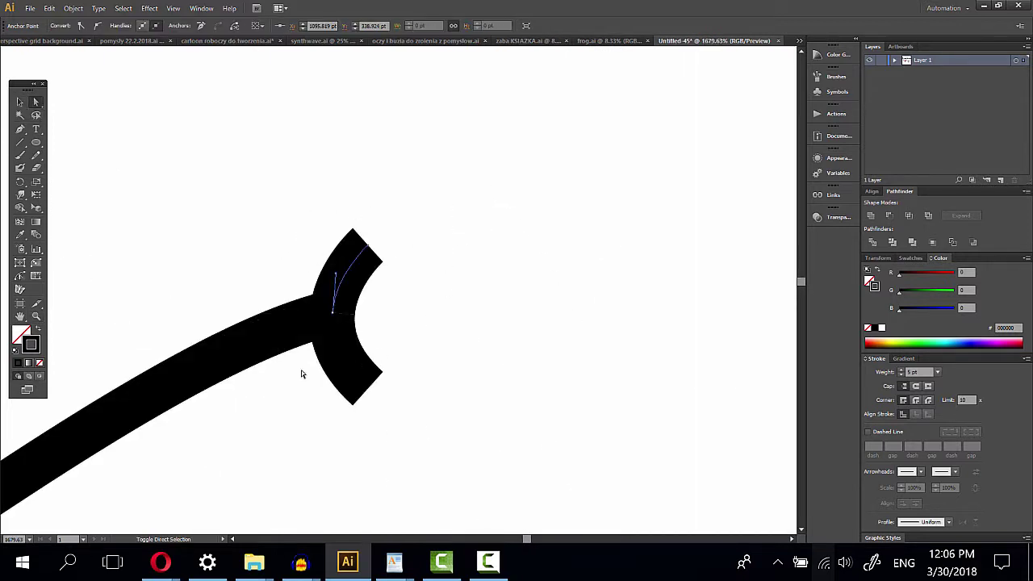
pyautogui.moveTo(347, 380); pyautogui.dragTo(449, 437)
pyautogui.click(948, 522)
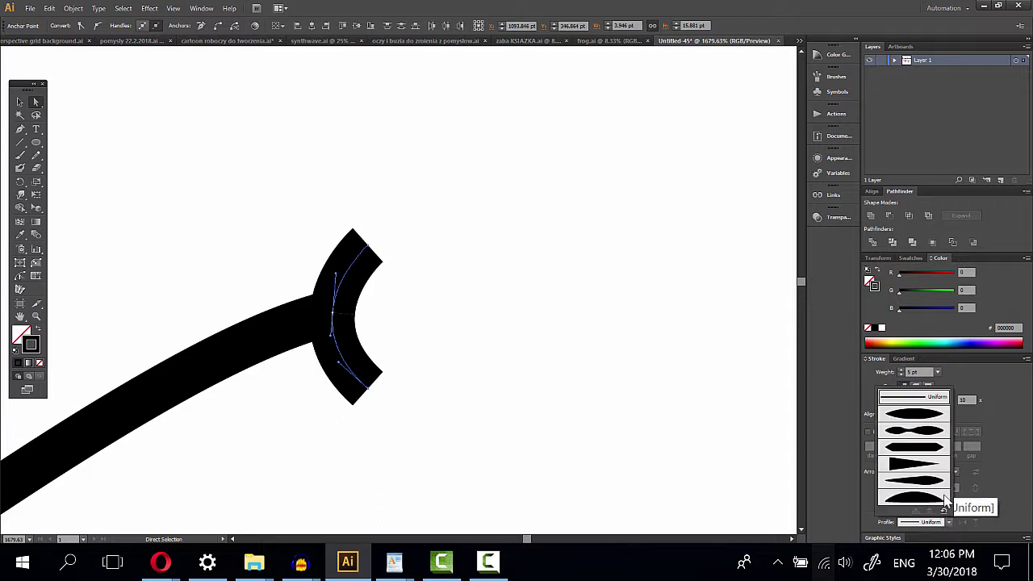
pyautogui.click(907, 466)
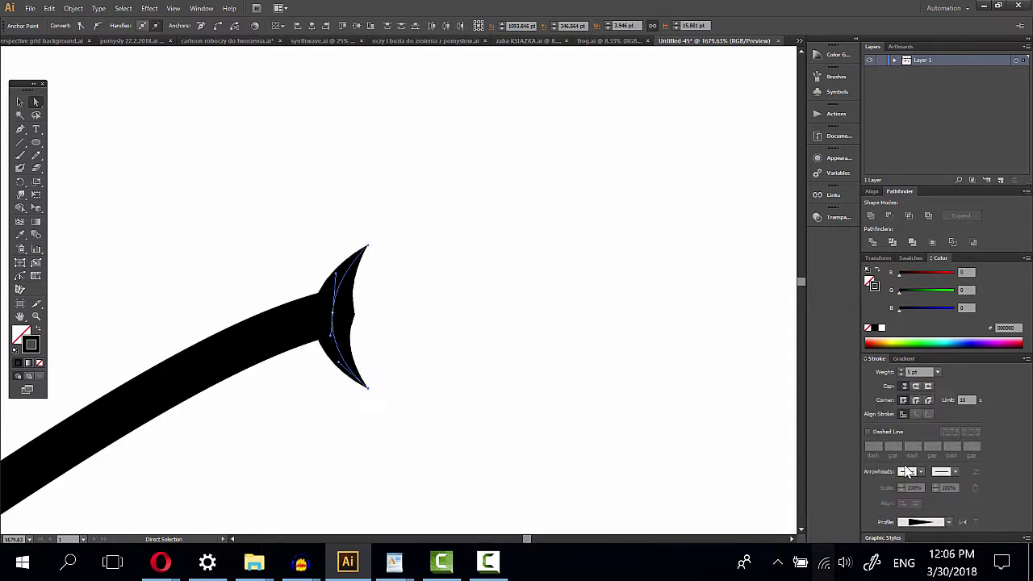
pyautogui.click(434, 318)
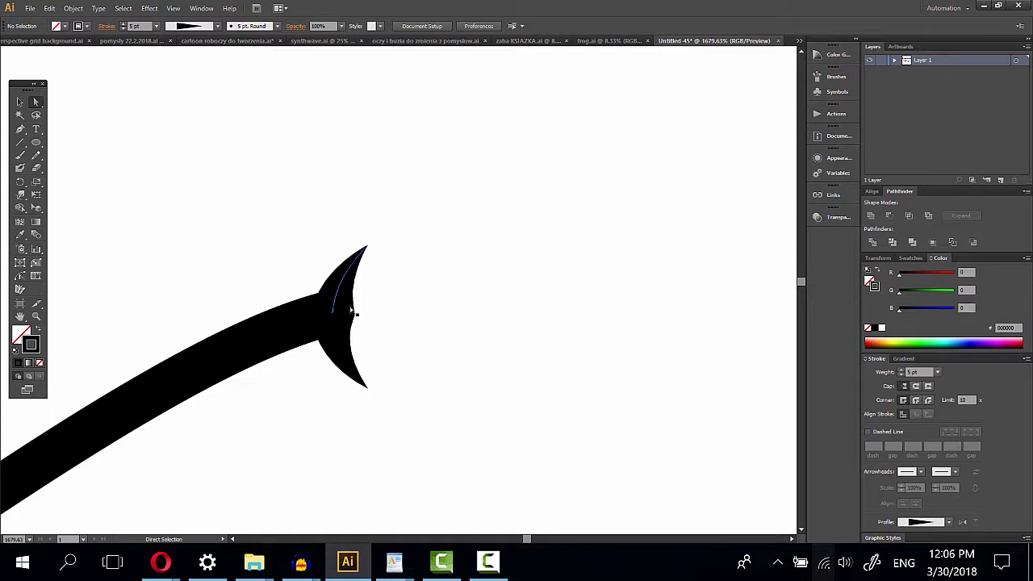
# - Nudge one anchor of the corner curl slightly, then undo that move
pyautogui.click(338, 321)
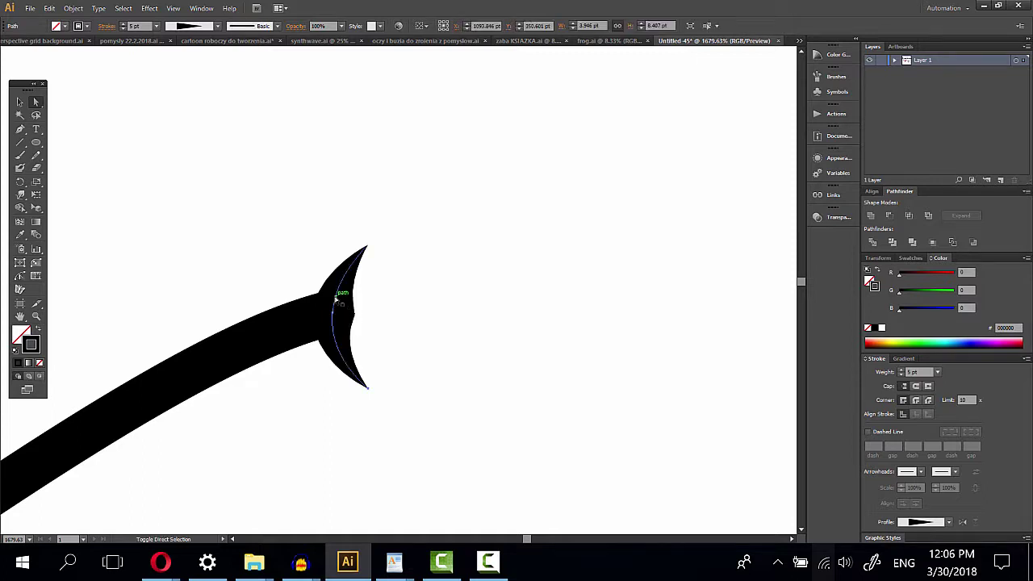
pyautogui.click(338, 299)
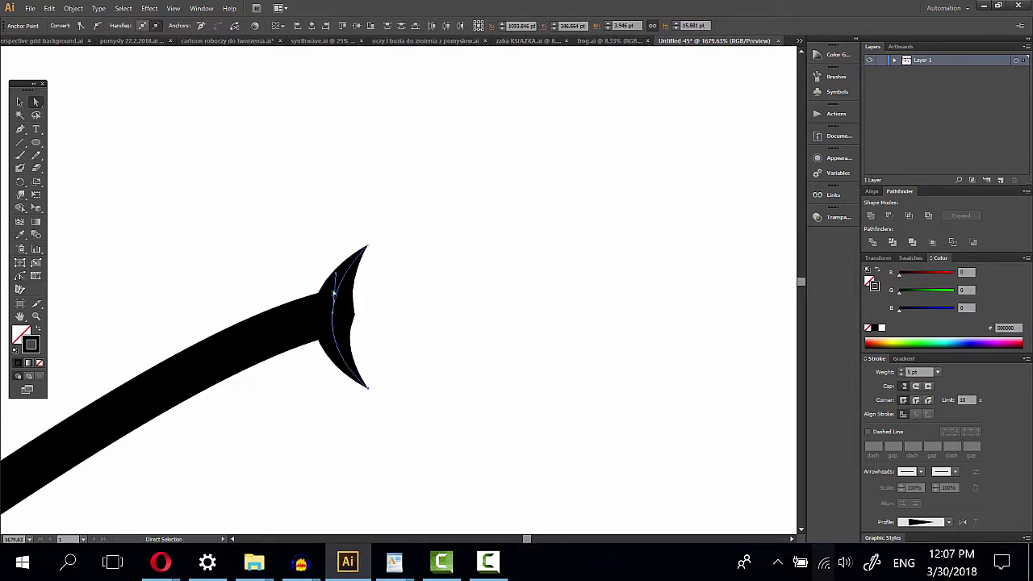
pyautogui.moveTo(337, 300); pyautogui.dragTo(342, 299)
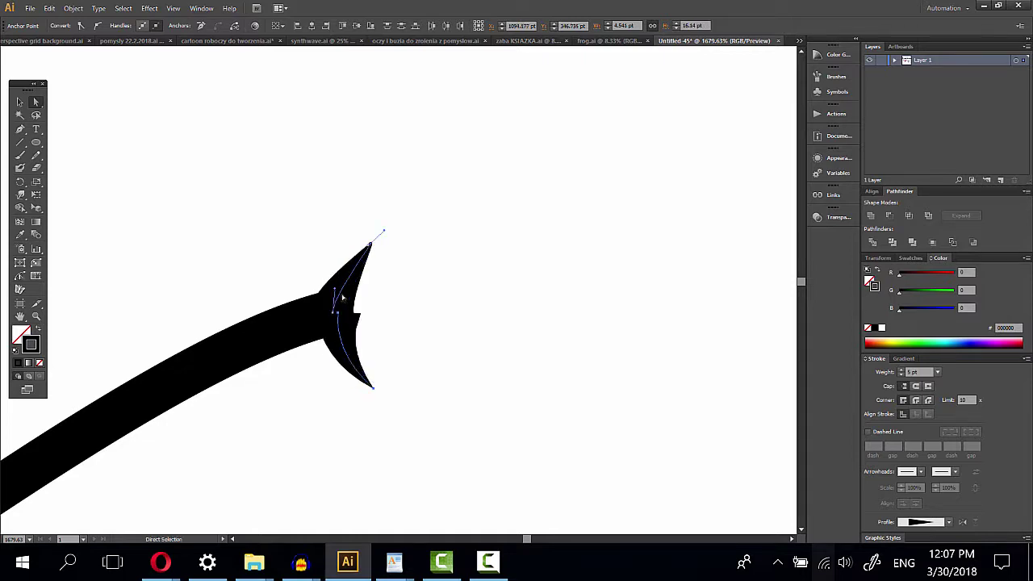
pyautogui.click(48, 8)
pyautogui.click(54, 25)
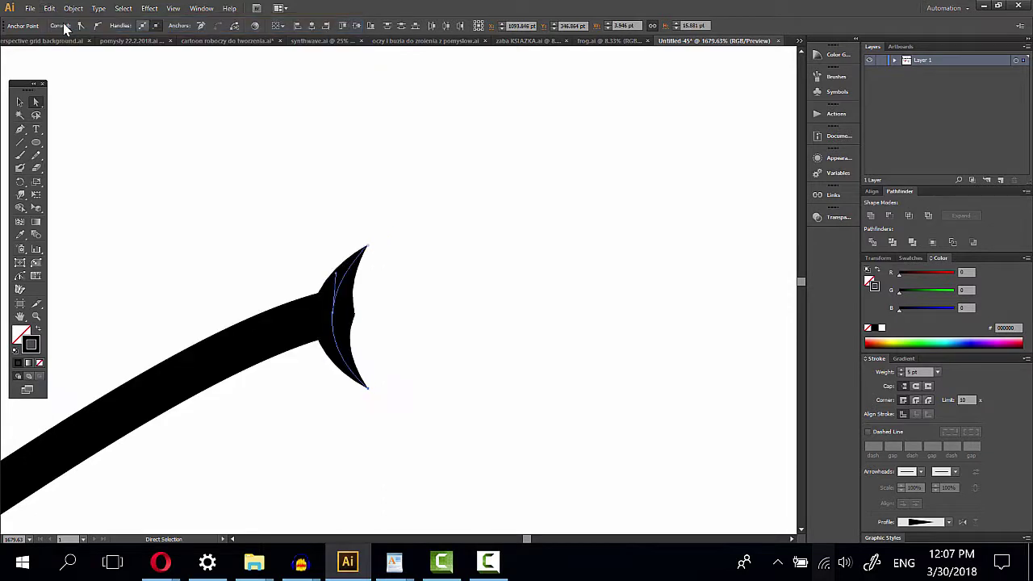
pyautogui.click(405, 234)
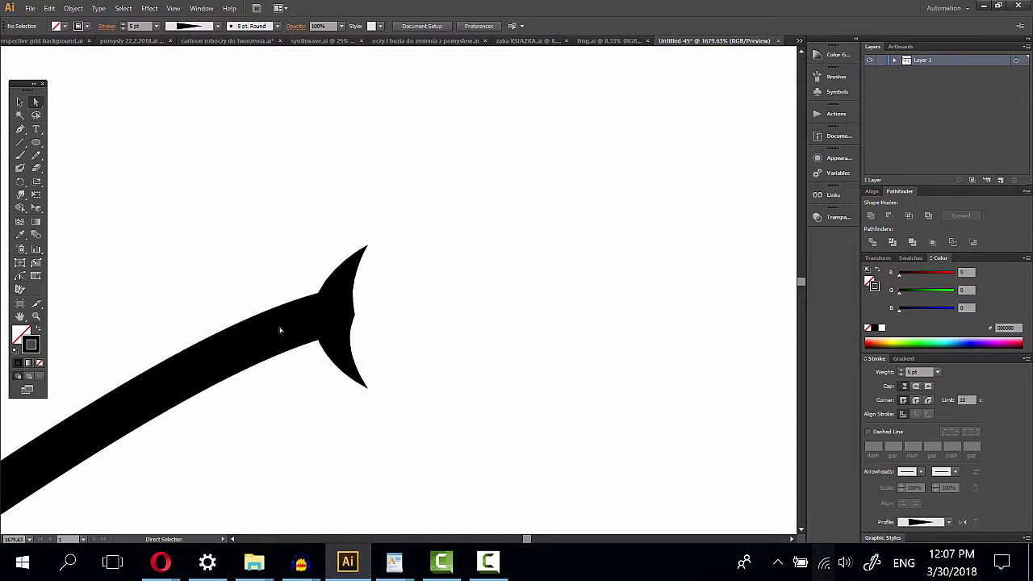
pyautogui.click(35, 317)
# - Select the whole mouth and tongue drawing and expand its stroke appearance
pyautogui.scroll(-8, 260, 362)
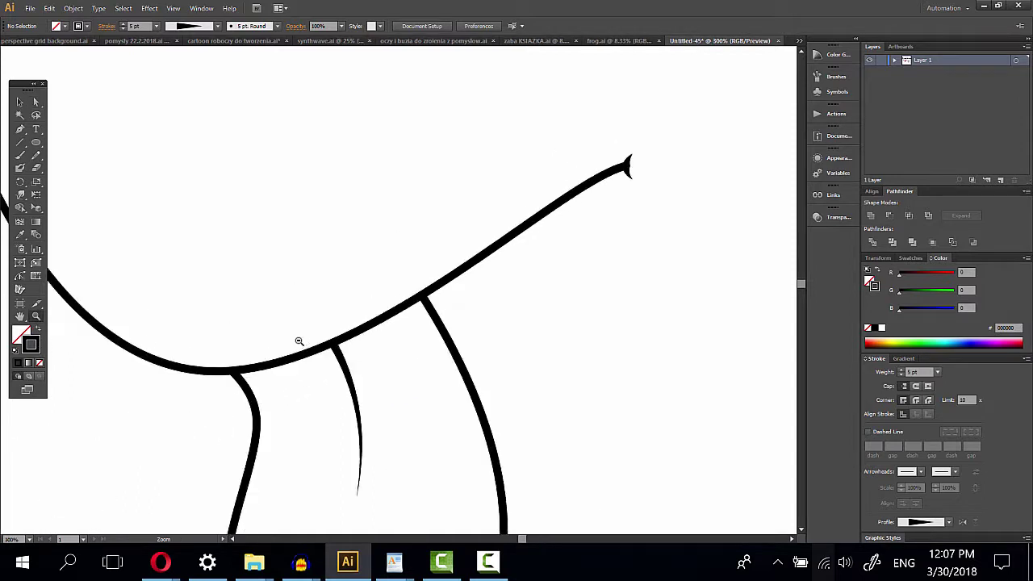
pyautogui.scroll(-1, 372, 364)
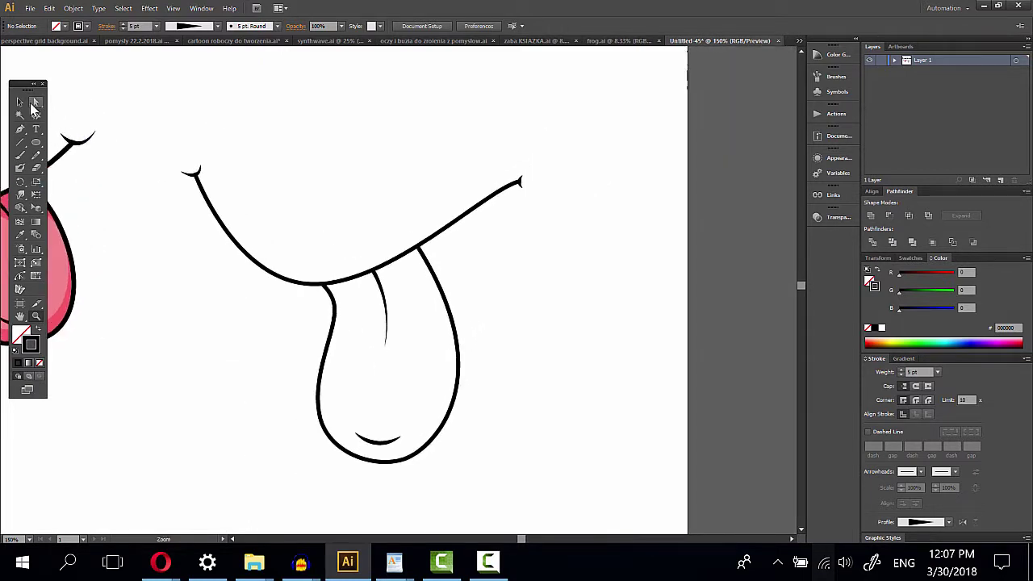
pyautogui.click(20, 102)
pyautogui.moveTo(176, 143)
pyautogui.mouseDown()
pyautogui.moveTo(582, 462)
pyautogui.moveTo(585, 483)
pyautogui.mouseUp()
pyautogui.click(73, 8)
pyautogui.click(135, 188)
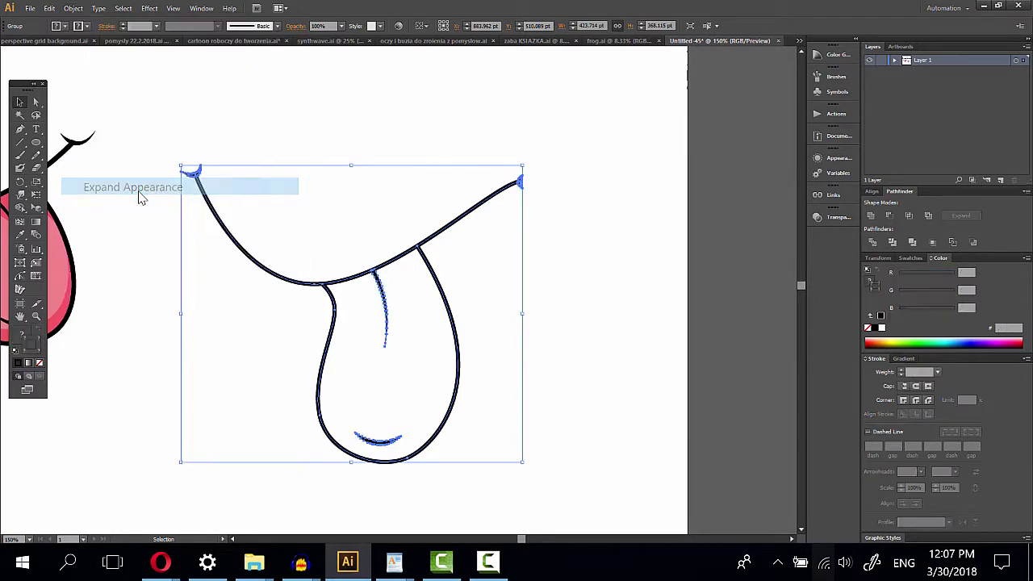
# - Expand fills and strokes into shapes and unite them into a single outline
pyautogui.click(74, 9)
pyautogui.click(116, 169)
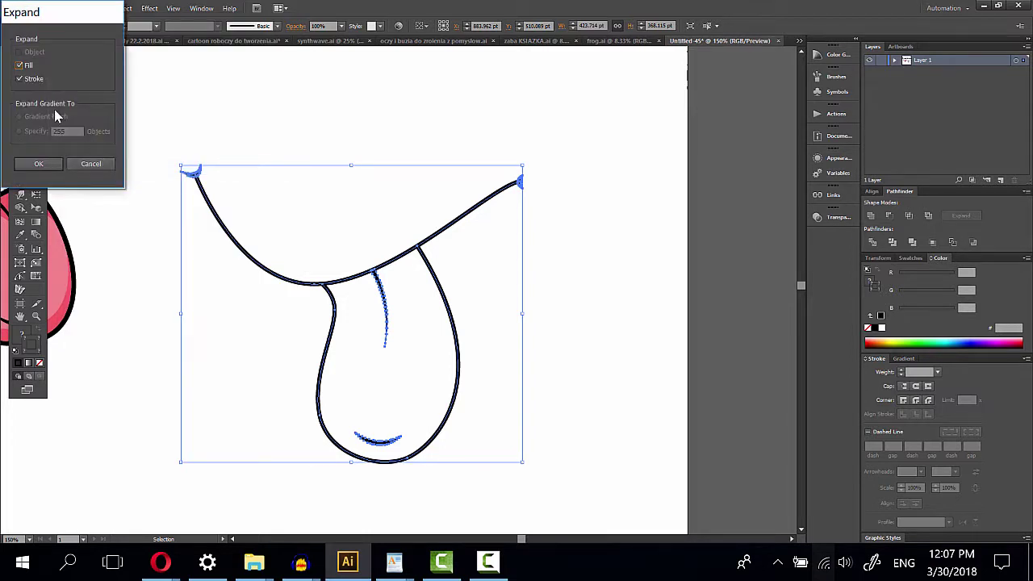
pyautogui.click(37, 164)
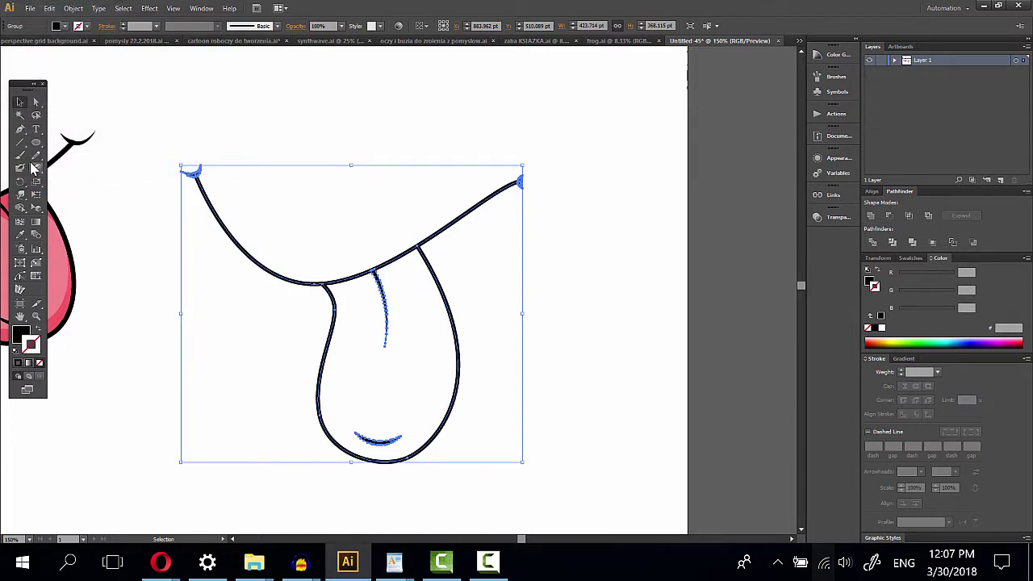
pyautogui.click(872, 217)
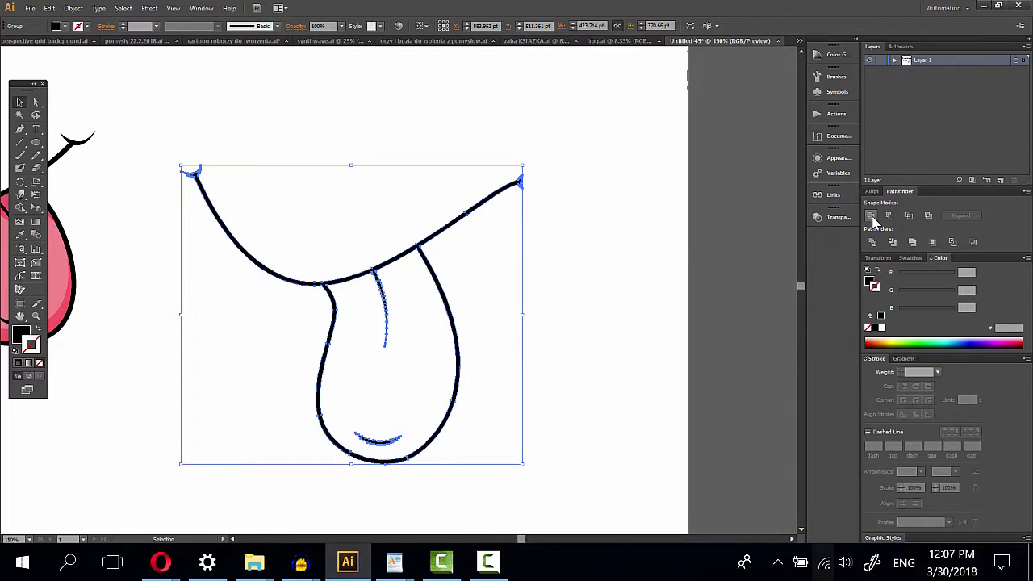
pyautogui.click(547, 246)
pyautogui.click(35, 315)
# - Zoom in on the right corner tip, select the merged black shape, and set Pencil options
pyautogui.moveTo(534, 202); pyautogui.dragTo(536, 203)
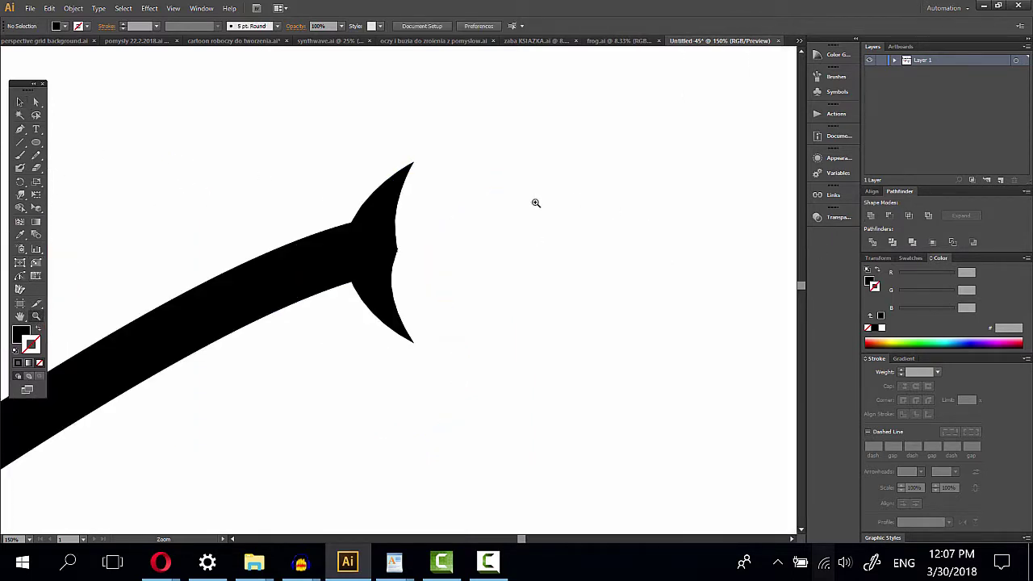
pyautogui.click(35, 102)
pyautogui.click(385, 209)
pyautogui.click(379, 262)
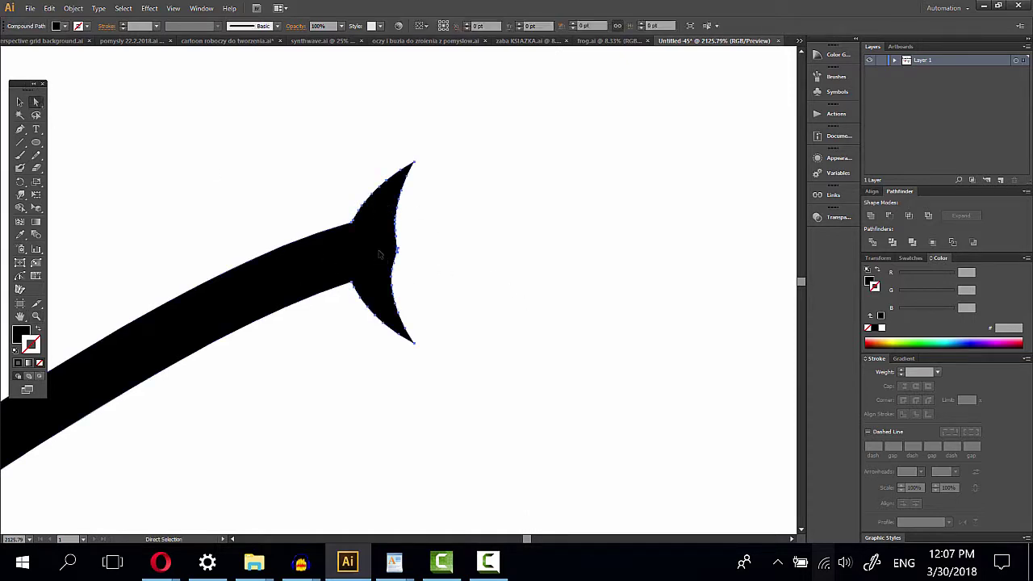
pyautogui.scroll(-1, 418, 225)
pyautogui.click(427, 237)
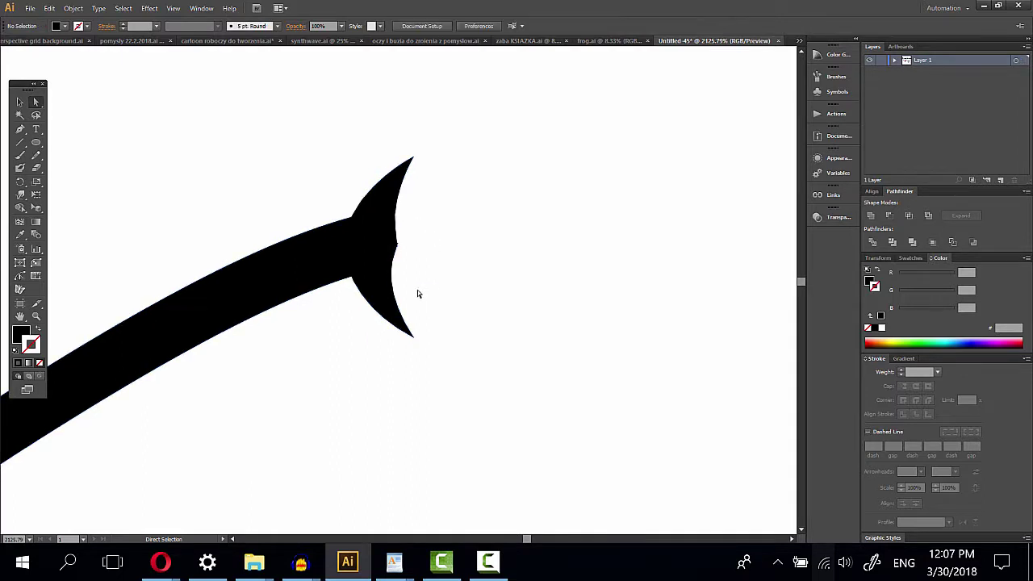
pyautogui.click(372, 257)
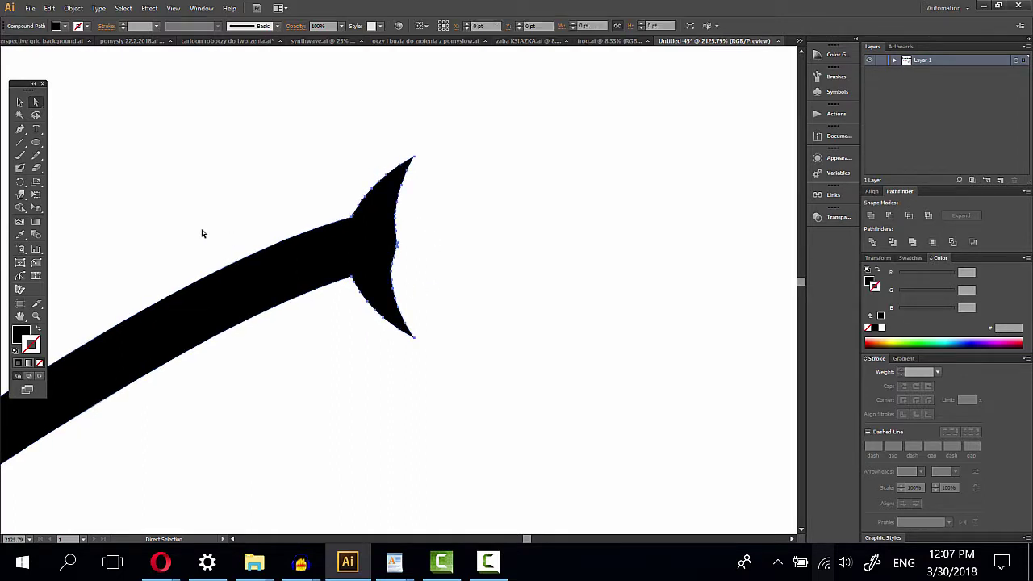
pyautogui.doubleClick(34, 160)
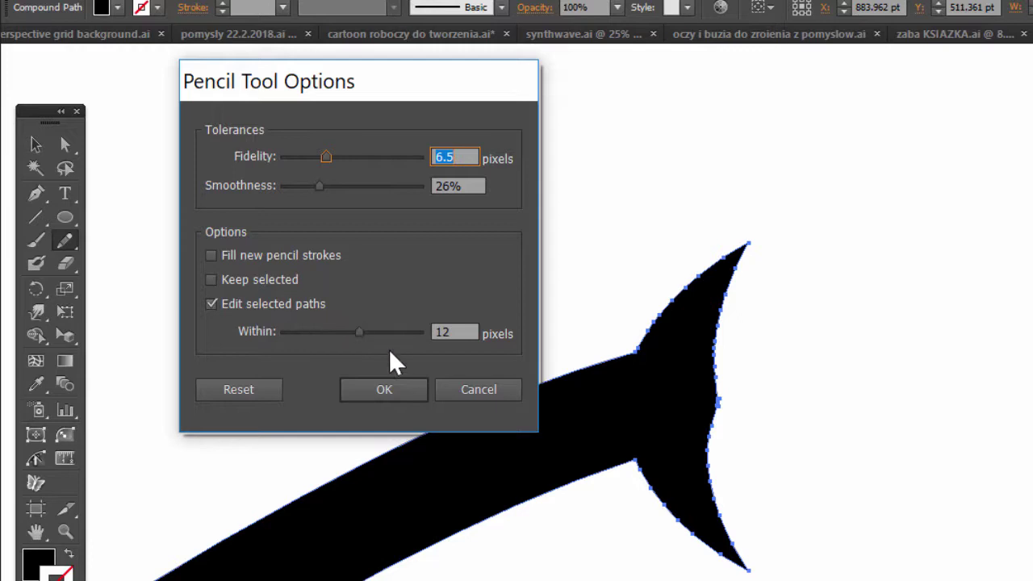
pyautogui.click(382, 393)
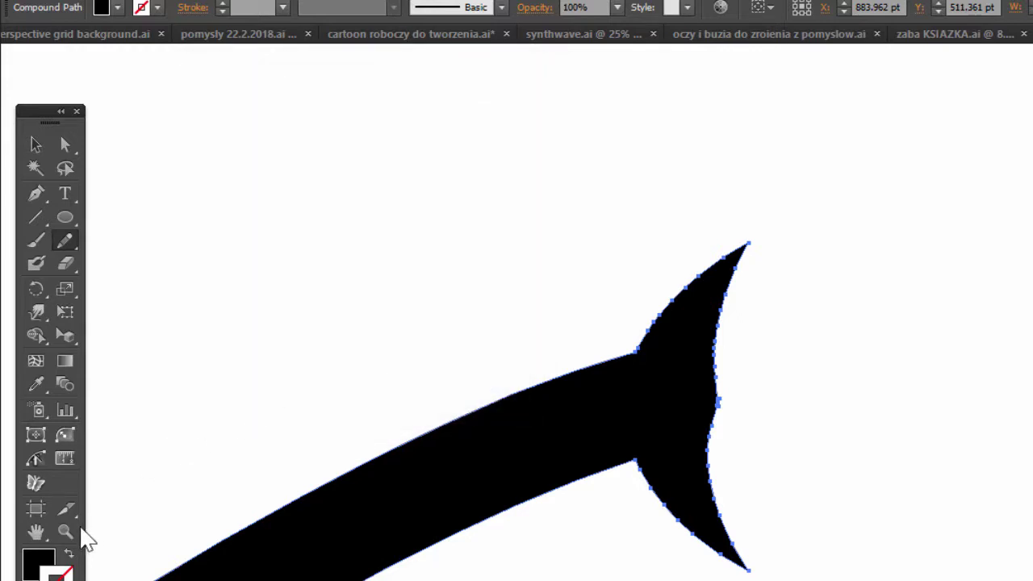
# - Redraw the tail tip's concave right edge with the Pencil
pyautogui.click(65, 531)
pyautogui.keyDown('alt'); pyautogui.click(651, 454); pyautogui.keyUp('alt')
pyautogui.keyDown('alt'); pyautogui.click(754, 468); pyautogui.keyUp('alt')
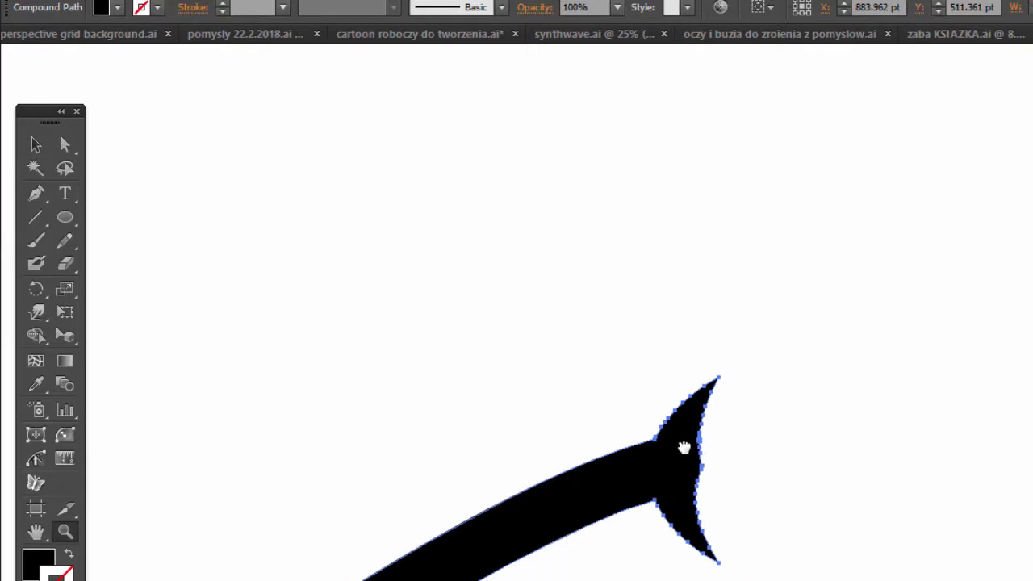
pyautogui.click(64, 246)
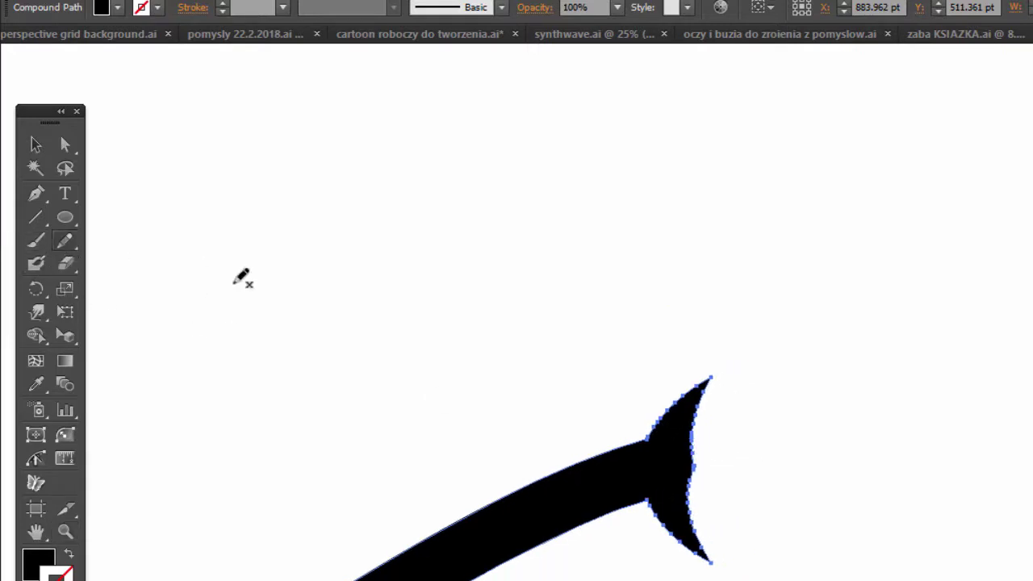
pyautogui.moveTo(701, 412)
pyautogui.mouseDown()
pyautogui.moveTo(692, 480)
pyautogui.moveTo(710, 557)
pyautogui.mouseUp()
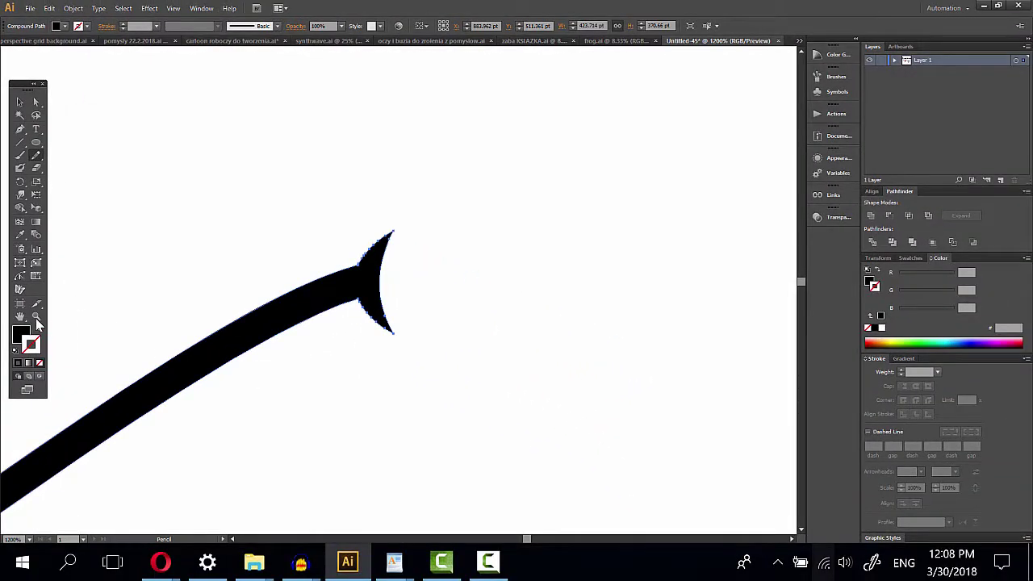
# - Smooth the bump on the curve's upper edge near the top-left tail tip
pyautogui.click(36, 318)
pyautogui.keyDown('alt'); pyautogui.click(239, 424); pyautogui.keyUp('alt')
pyautogui.keyDown('alt'); pyautogui.click(251, 385); pyautogui.keyUp('alt')
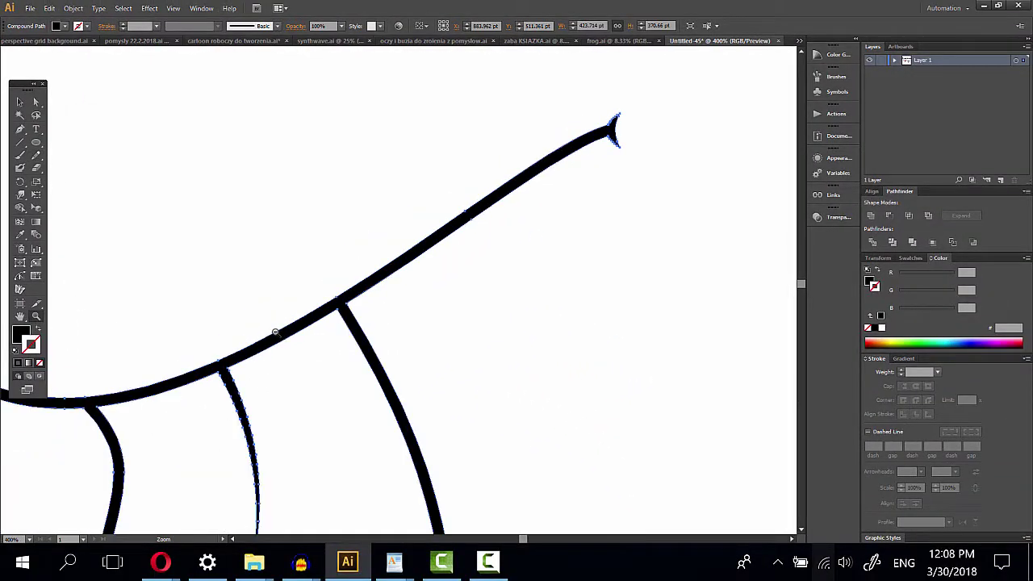
pyautogui.keyDown('alt'); pyautogui.click(272, 242); pyautogui.keyUp('alt')
pyautogui.moveTo(201, 137); pyautogui.dragTo(243, 179)
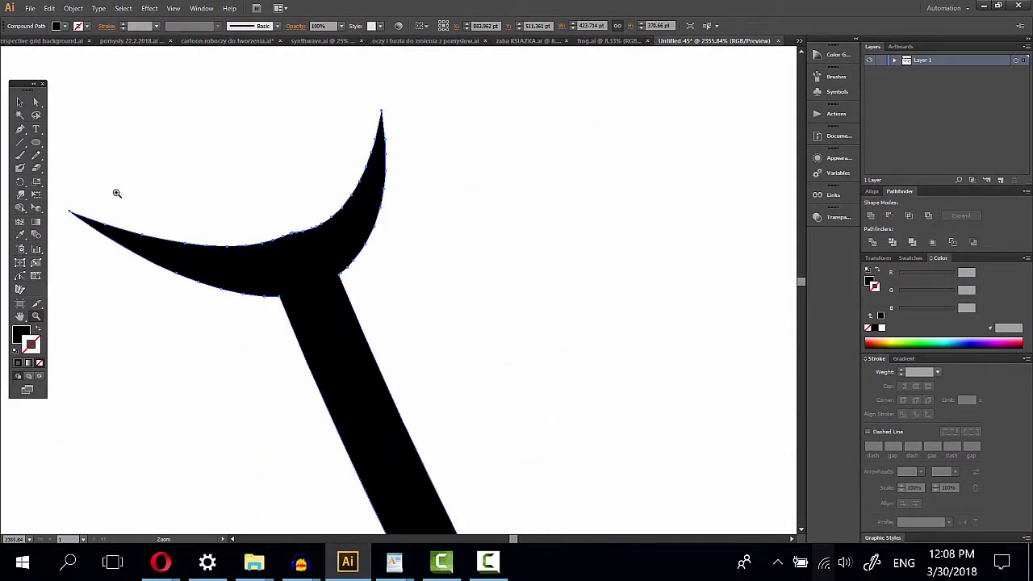
pyautogui.keyDown('alt'); pyautogui.click(247, 236); pyautogui.keyUp('alt')
pyautogui.click(36, 154)
pyautogui.moveTo(432, 288); pyautogui.dragTo(470, 258)
# - Zoom back out to view the whole drawing
pyautogui.click(35, 317)
pyautogui.keyDown('alt'); pyautogui.click(553, 401); pyautogui.keyUp('alt')
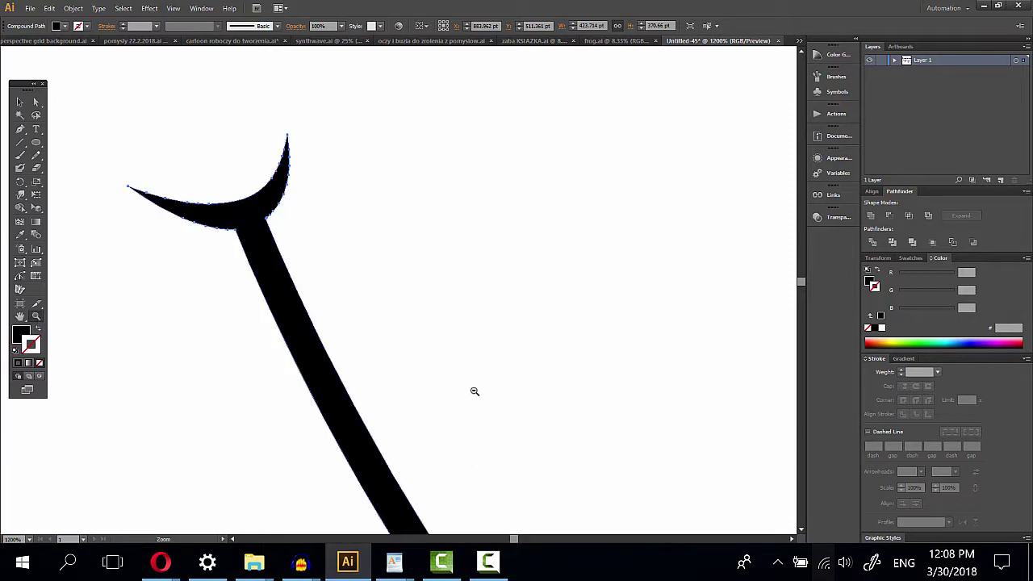
pyautogui.keyDown('alt'); pyautogui.click(473, 392); pyautogui.keyUp('alt')
pyautogui.keyDown('alt'); pyautogui.click(551, 380); pyautogui.keyUp('alt')
pyautogui.scroll(1, 467, 259)
pyautogui.hscroll(-1, 467, 260)
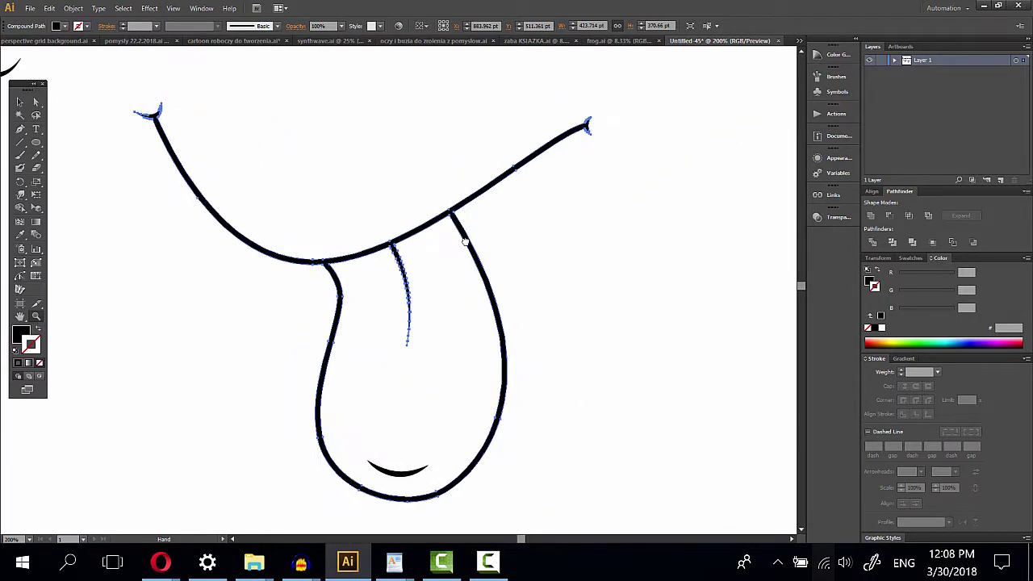
# - Select all smile paths and Shape Builder the tongue region into a white-filled shape
pyautogui.click(20, 102)
pyautogui.click(335, 97)
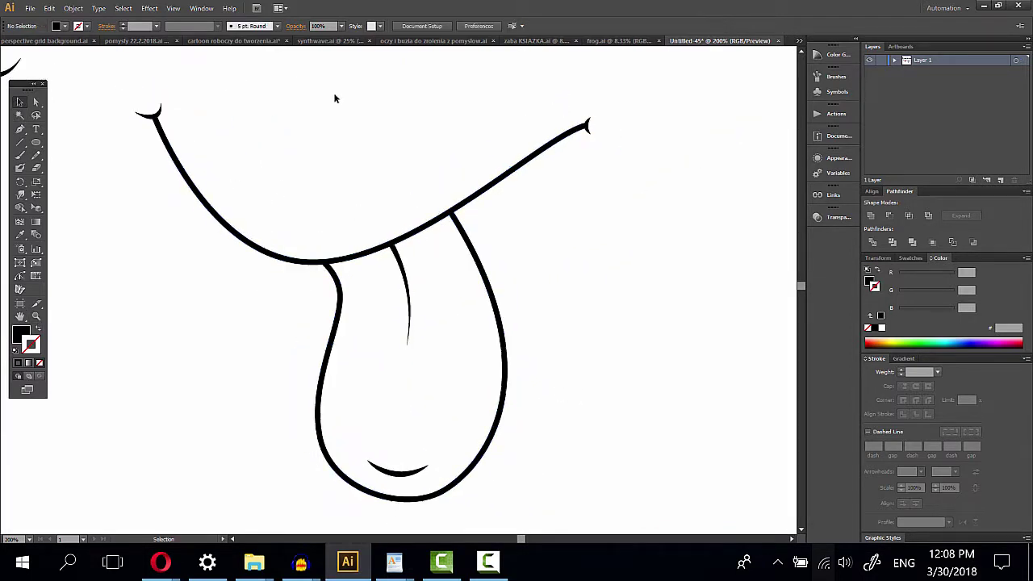
pyautogui.moveTo(151, 82)
pyautogui.mouseDown()
pyautogui.moveTo(656, 311)
pyautogui.moveTo(606, 480)
pyautogui.mouseUp()
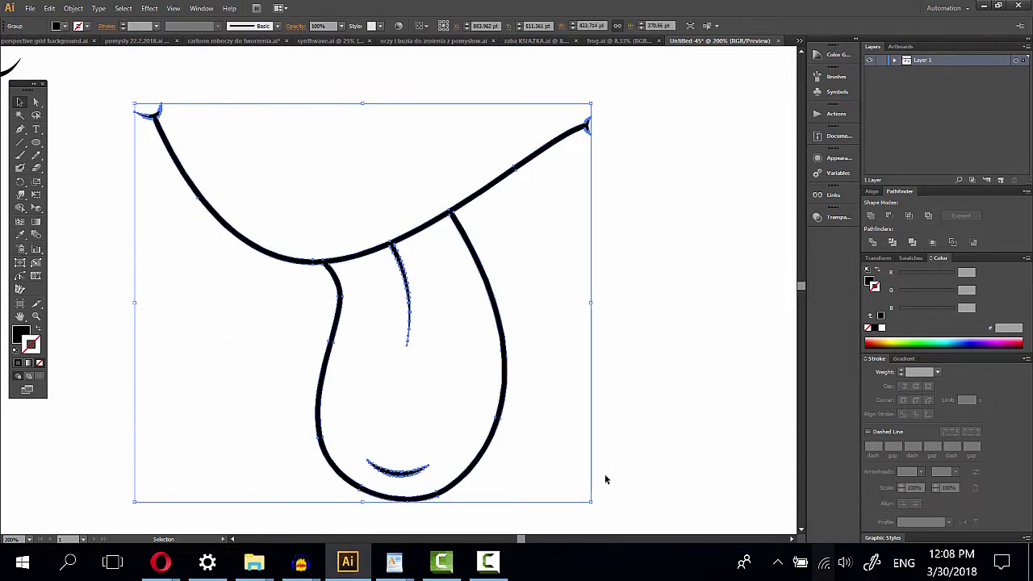
pyautogui.click(20, 210)
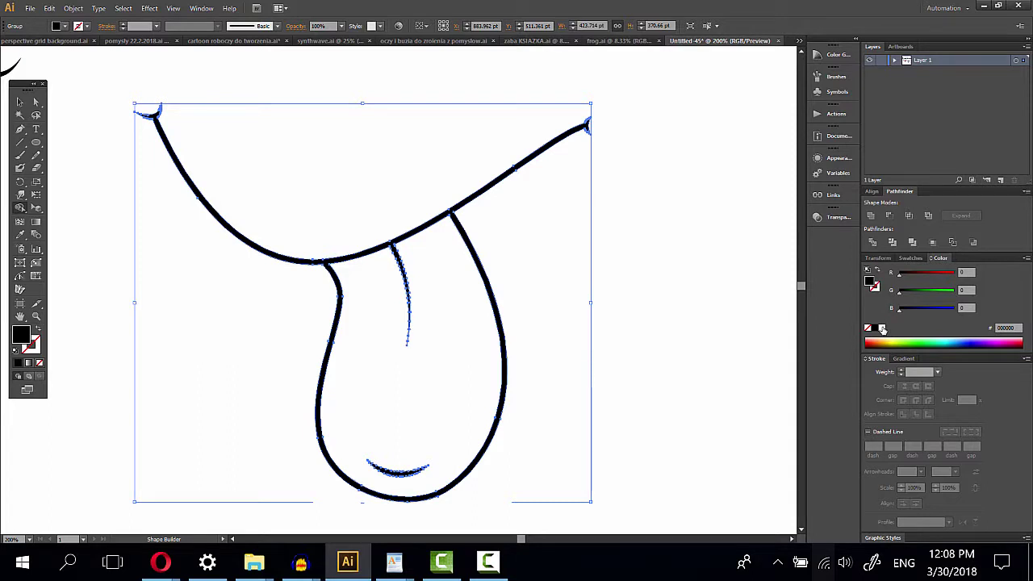
pyautogui.click(882, 328)
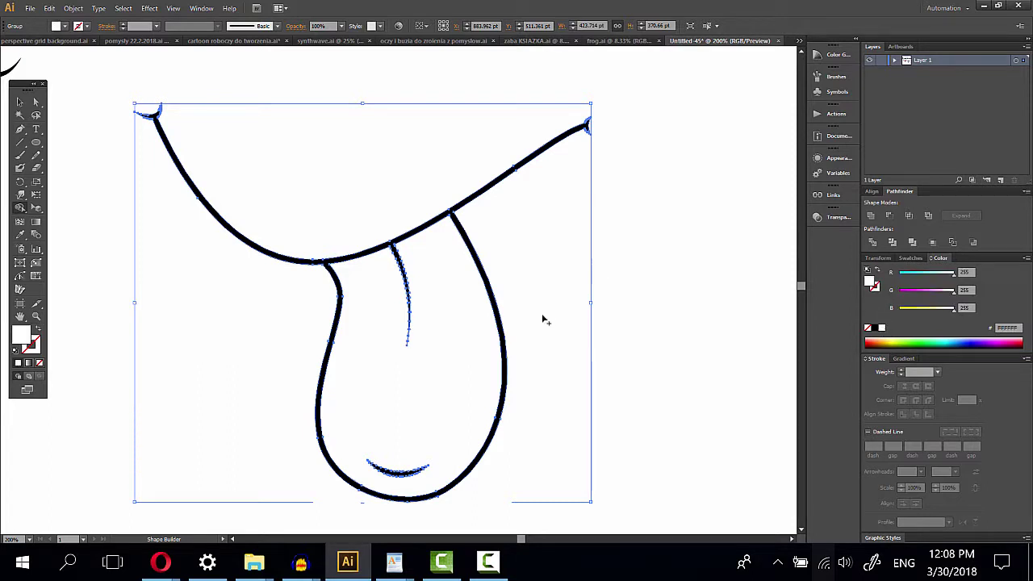
pyautogui.click(451, 318)
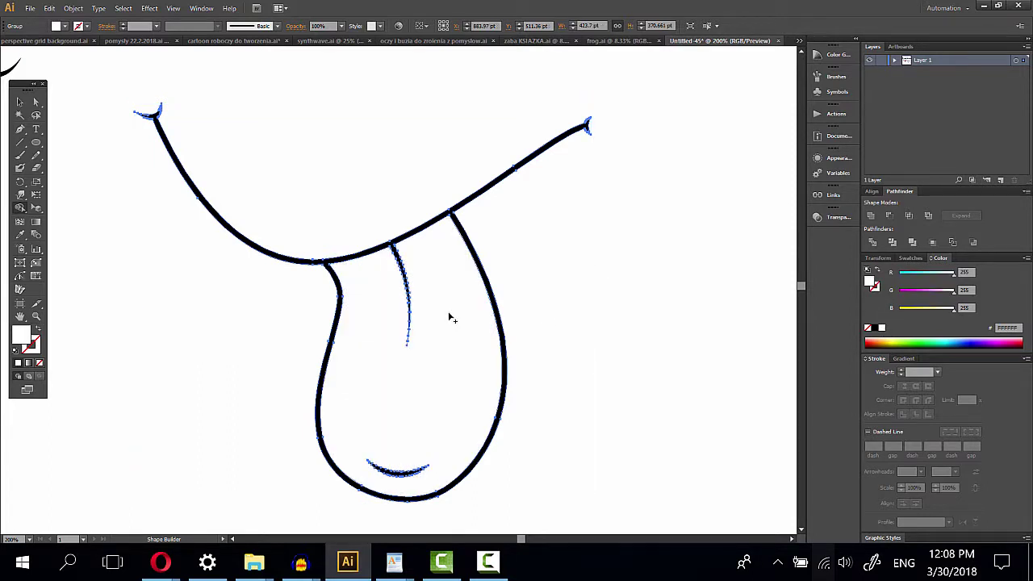
pyautogui.click(35, 101)
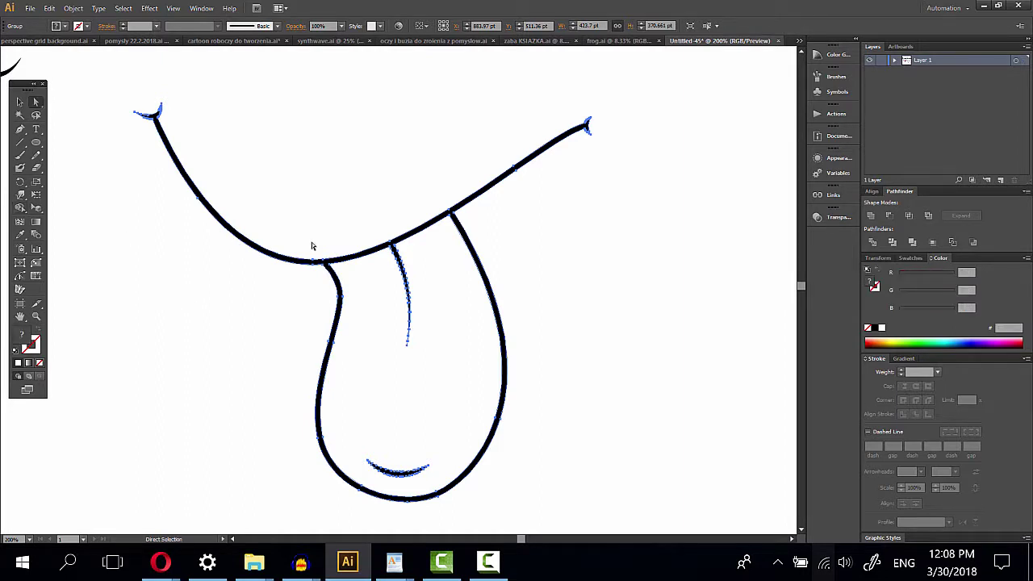
pyautogui.click(427, 203)
pyautogui.click(894, 60)
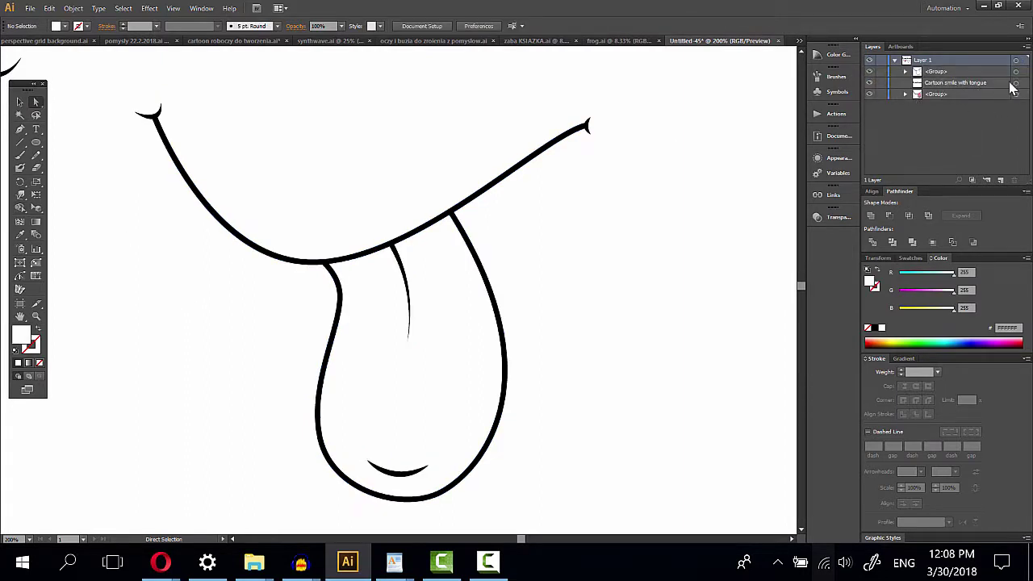
# - Fill the tongue's compound path with magenta, then apply Pathfinder Merge and Unite
pyautogui.click(905, 71)
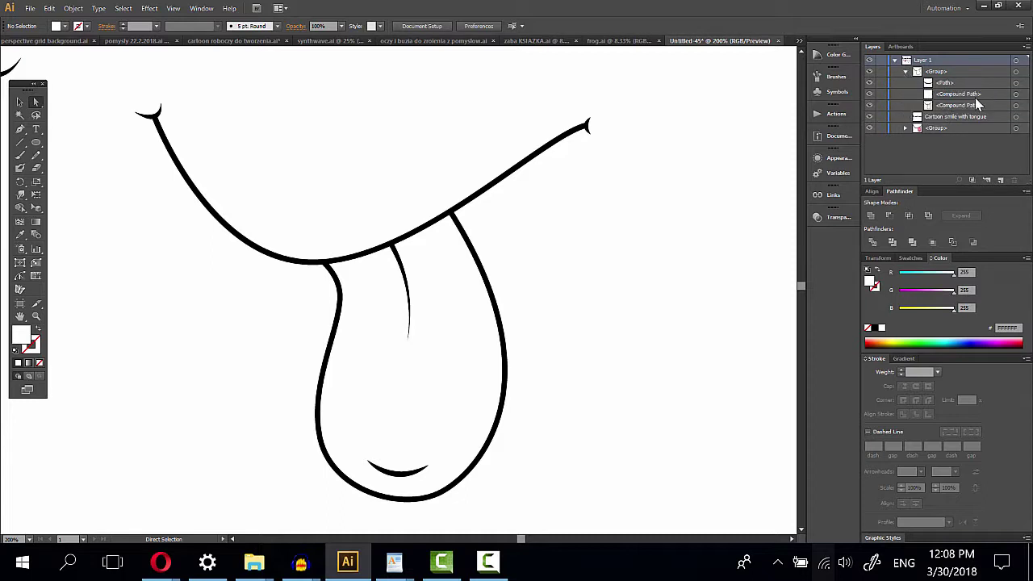
pyautogui.click(1015, 93)
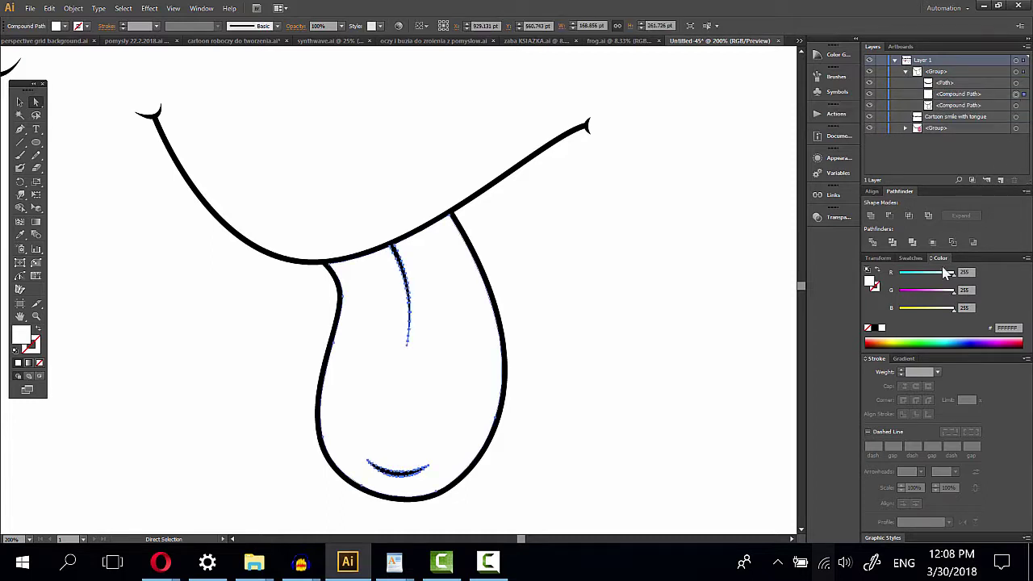
pyautogui.click(919, 291)
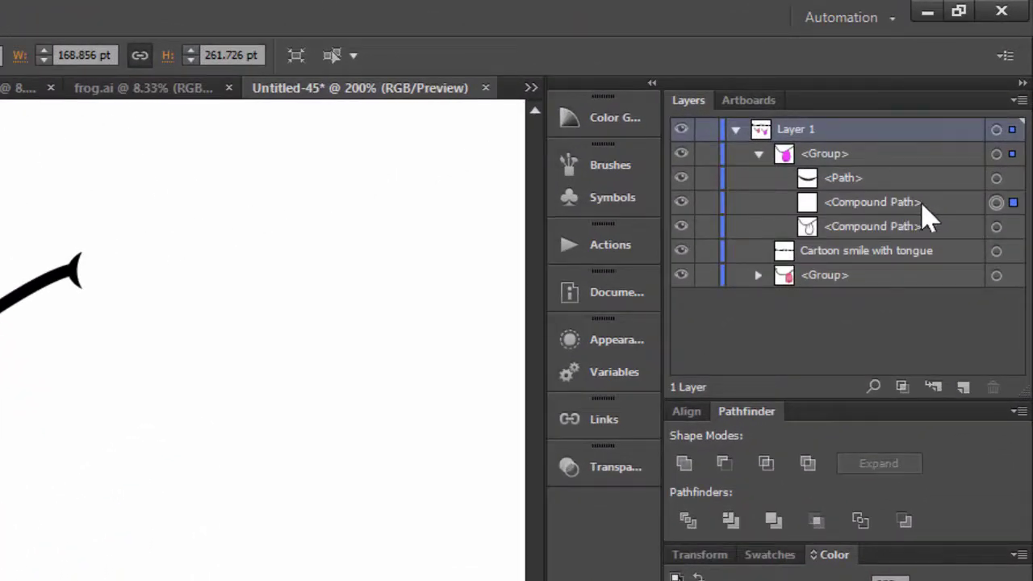
pyautogui.click(774, 529)
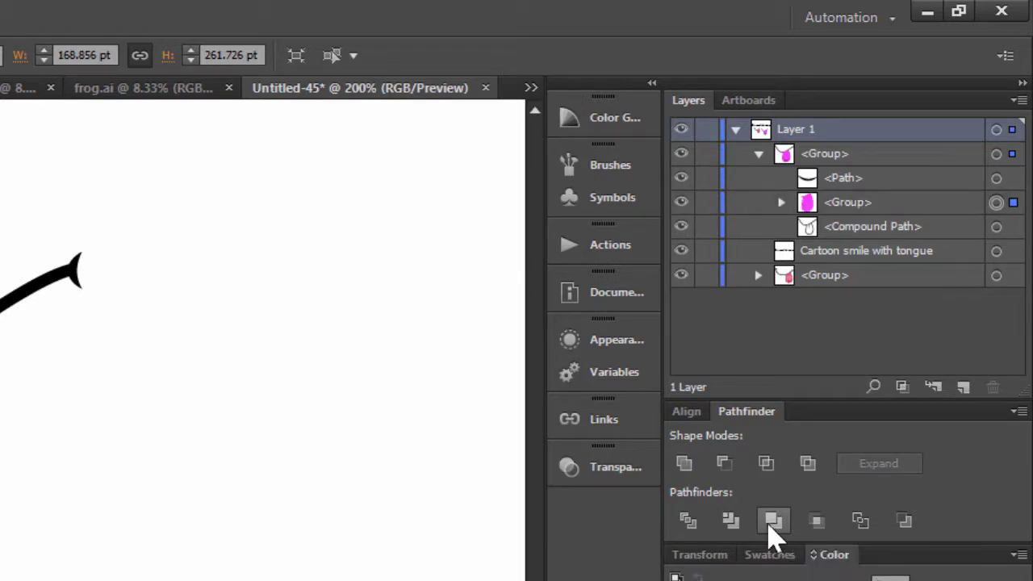
pyautogui.click(683, 464)
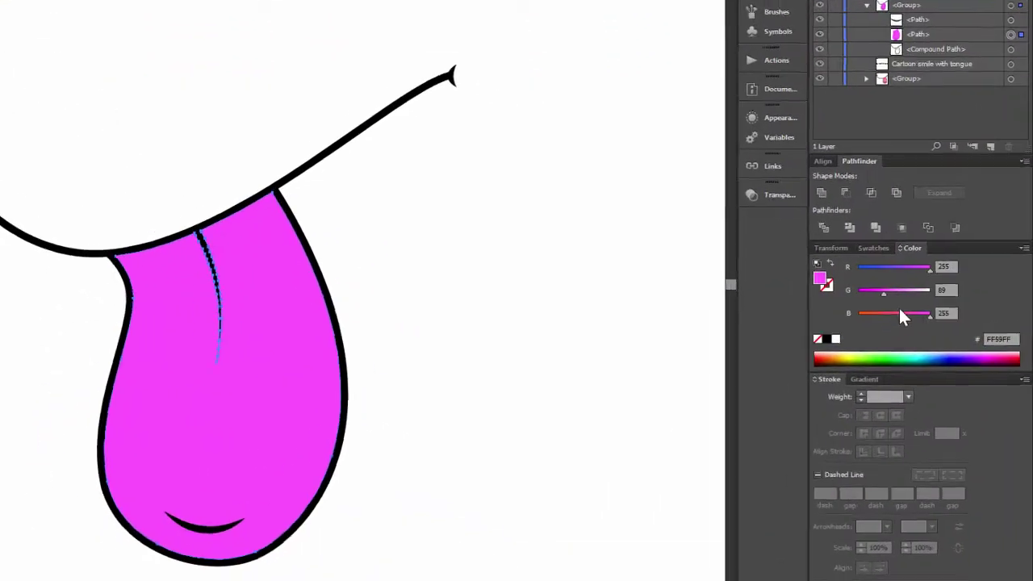
# - Tune the tongue fill's RGB sliders to pink FF546F (255, 84, 111)
pyautogui.moveTo(896, 426); pyautogui.dragTo(879, 427)
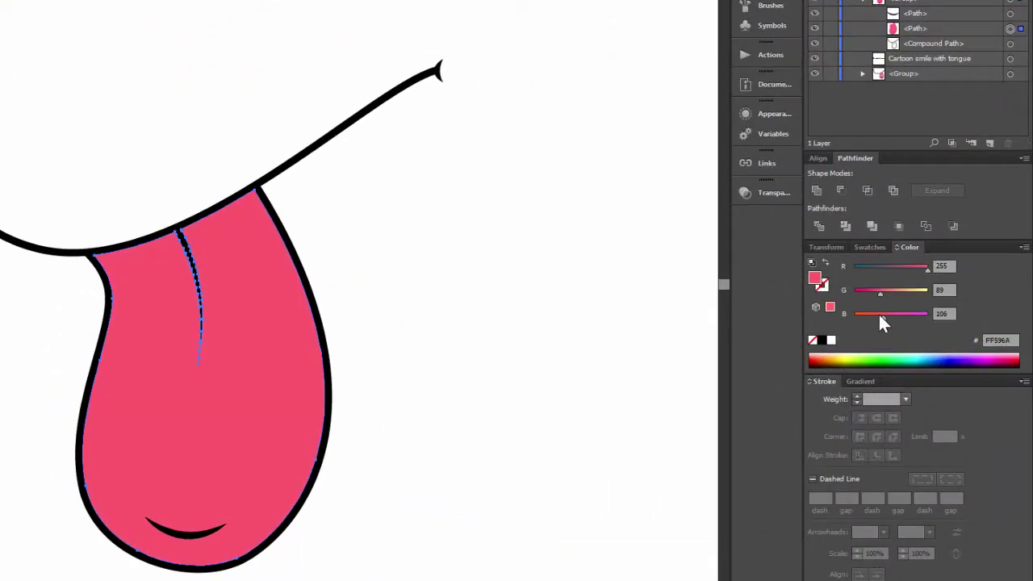
pyautogui.moveTo(879, 315); pyautogui.dragTo(884, 324)
pyautogui.click(872, 288)
pyautogui.click(883, 316)
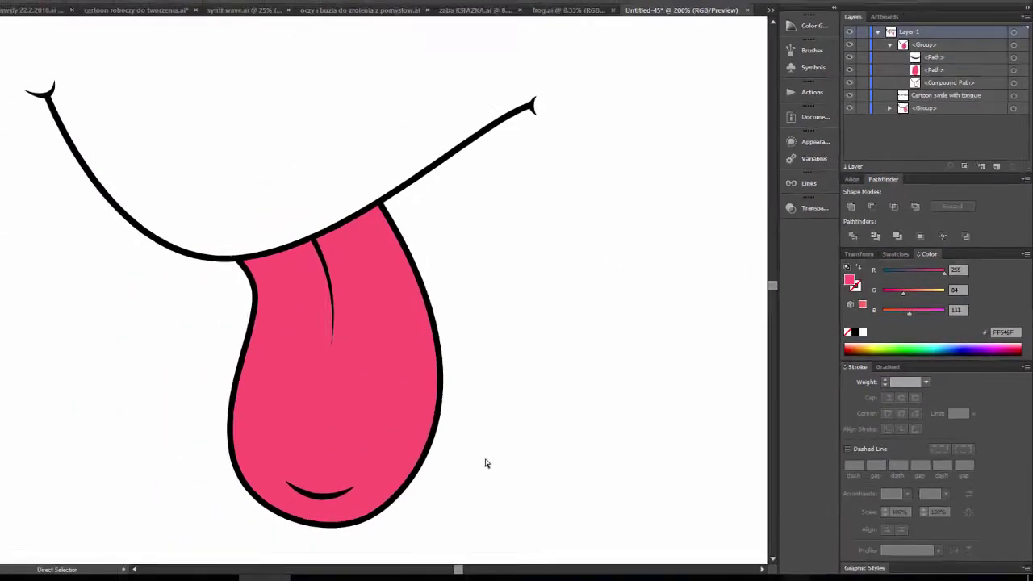
# - Copy the pink tongue fill, Paste in Front, and isolate the duplicate
pyautogui.click(36, 316)
pyautogui.moveTo(265, 164); pyautogui.dragTo(553, 487)
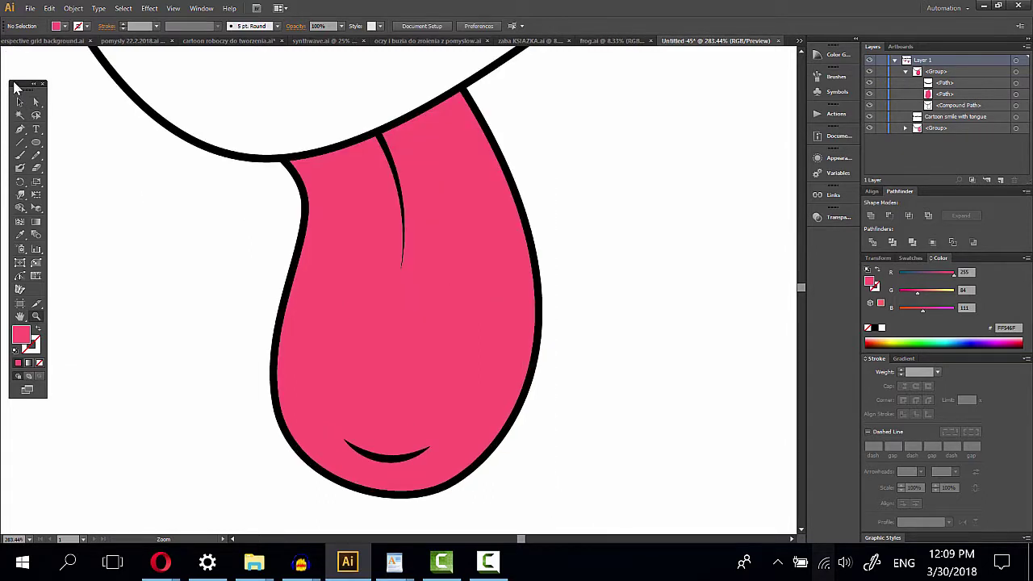
pyautogui.click(35, 102)
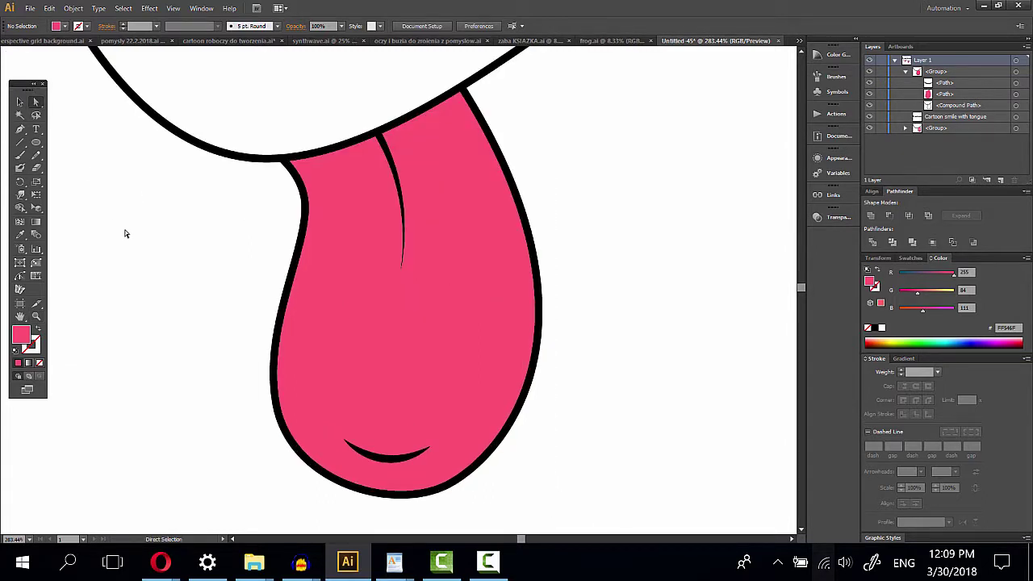
pyautogui.click(359, 341)
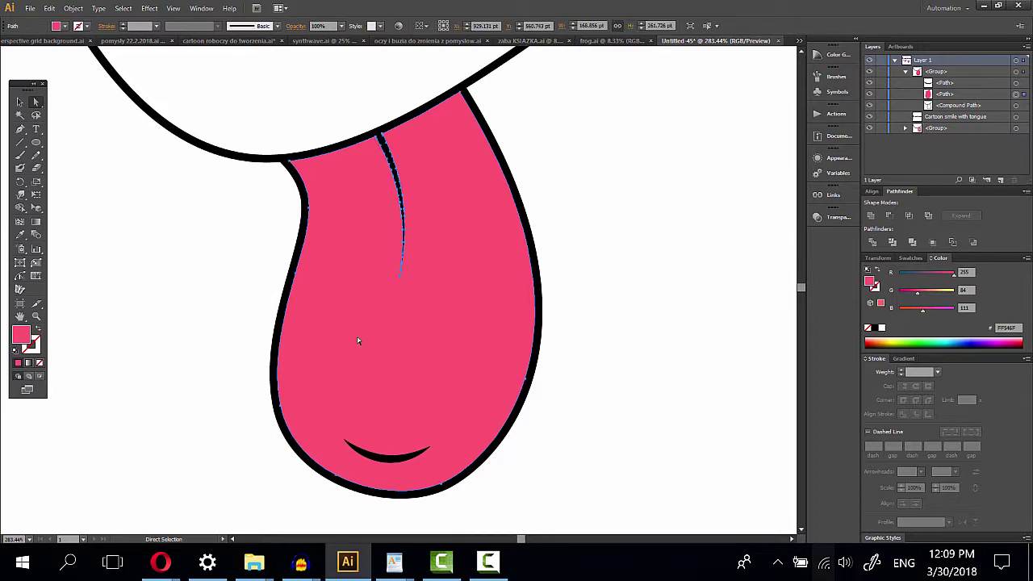
pyautogui.click(50, 8)
pyautogui.click(80, 80)
pyautogui.click(50, 8)
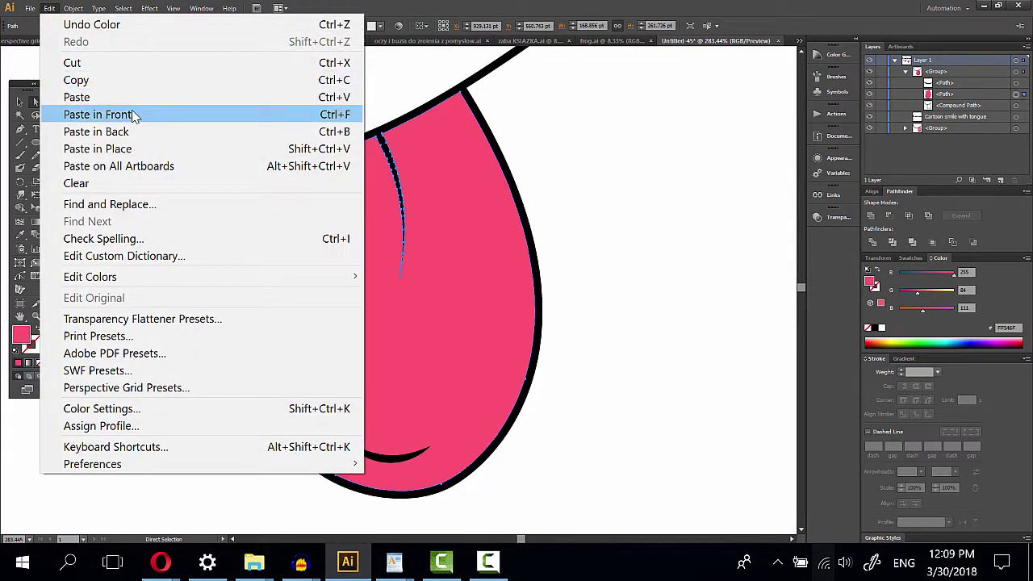
pyautogui.click(135, 117)
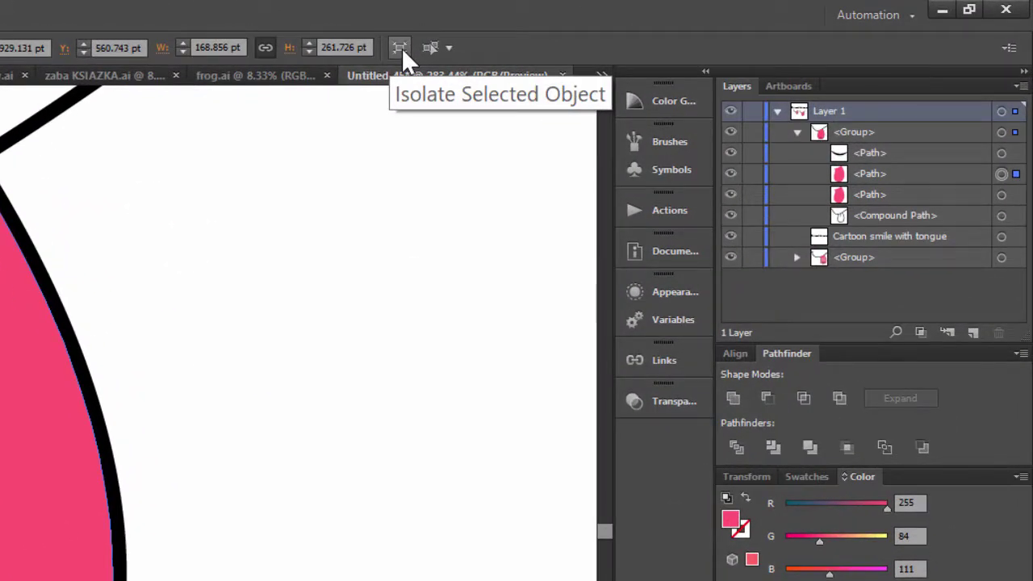
pyautogui.click(401, 46)
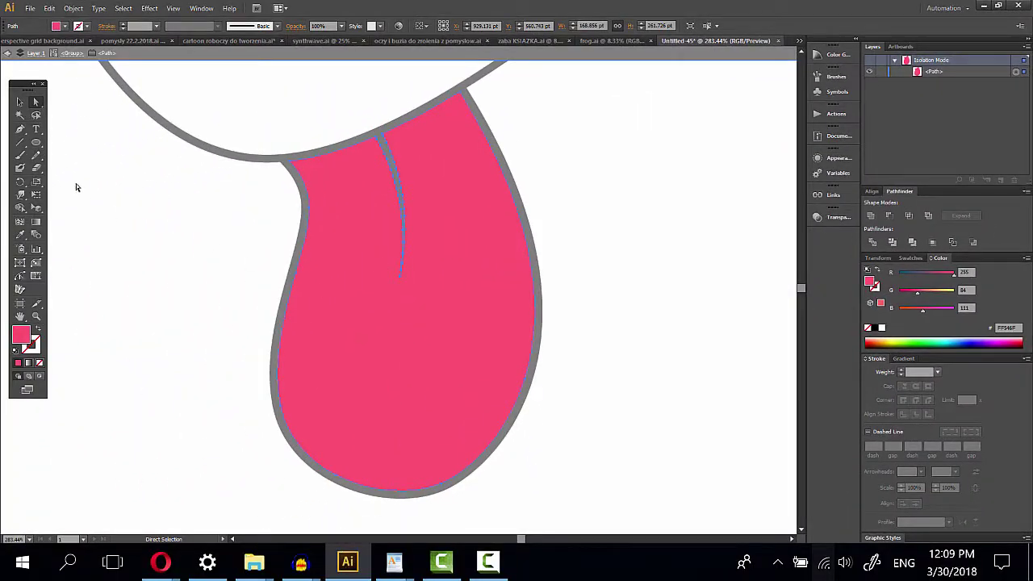
# - Pen a curve across the tongue's upper left and make it a DCFFB9 stroke
pyautogui.click(75, 184)
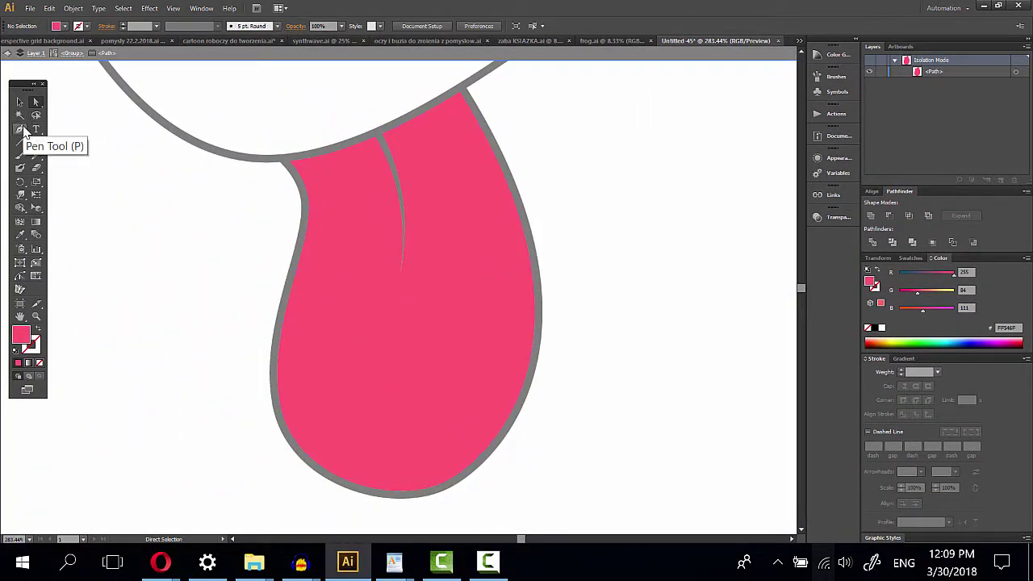
pyautogui.click(21, 130)
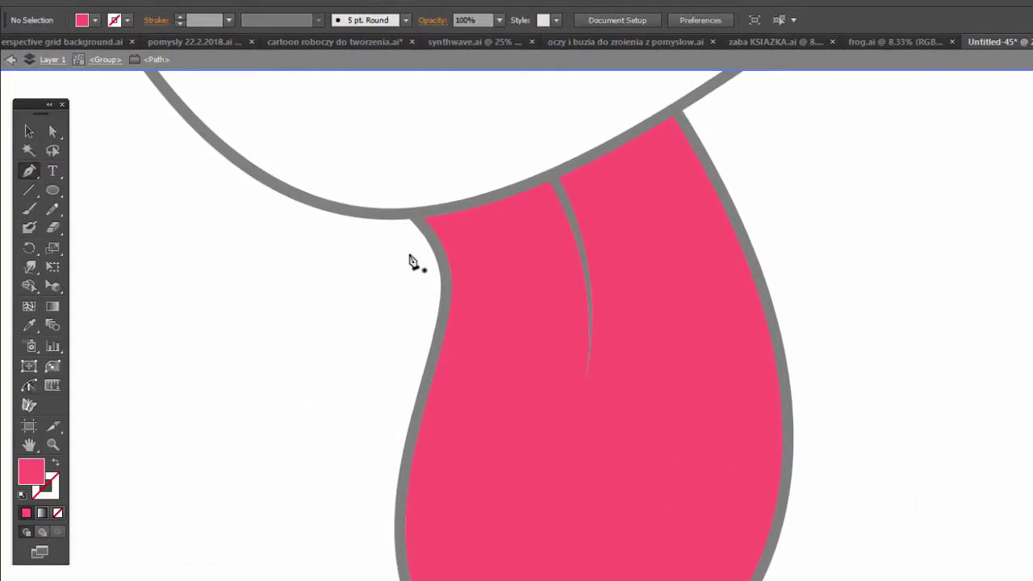
pyautogui.click(412, 254)
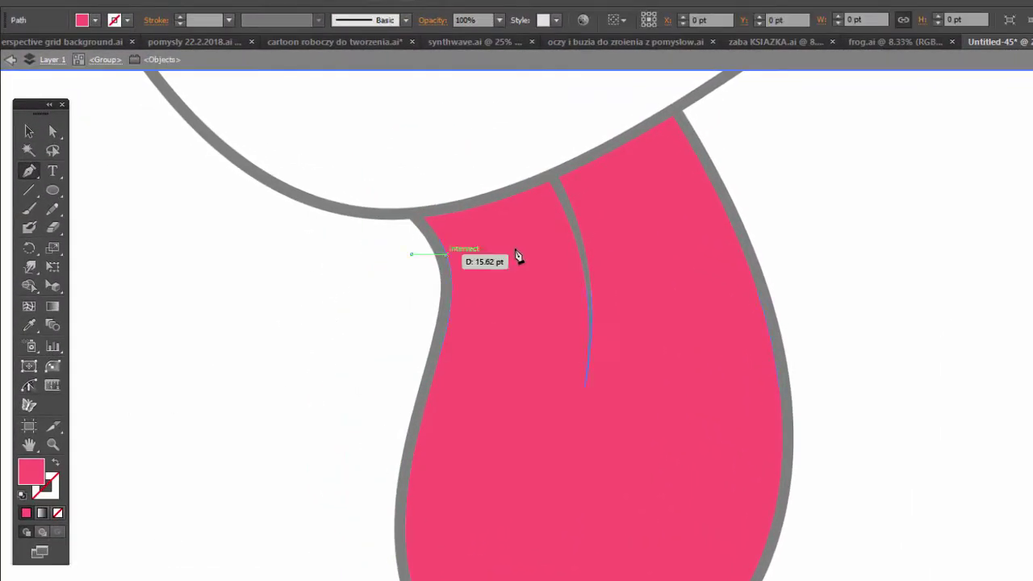
pyautogui.moveTo(586, 291); pyautogui.dragTo(589, 298)
pyautogui.click(591, 321)
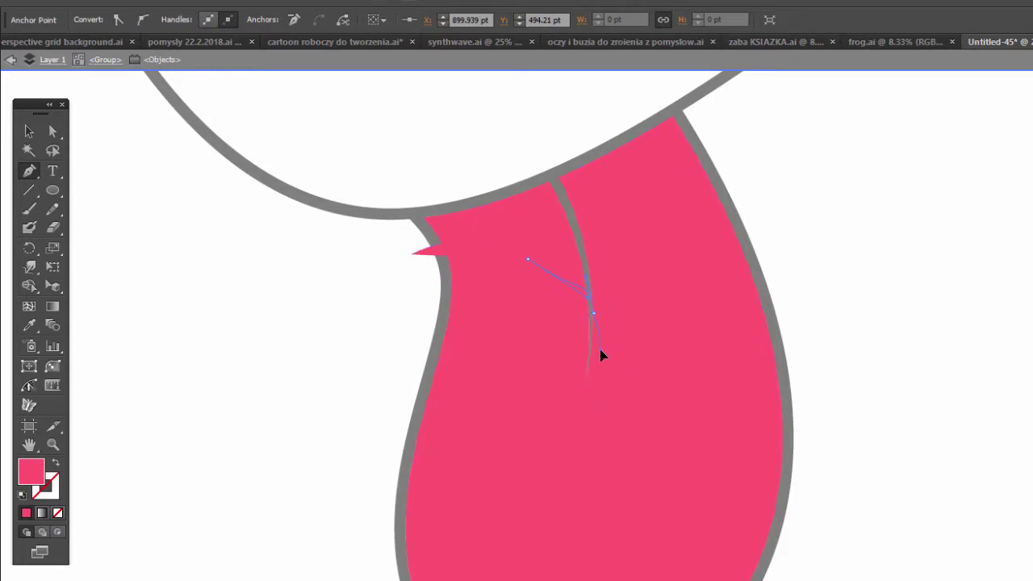
pyautogui.keyDown('ctrl'); pyautogui.click(600, 365); pyautogui.keyUp('ctrl')
pyautogui.click(48, 464)
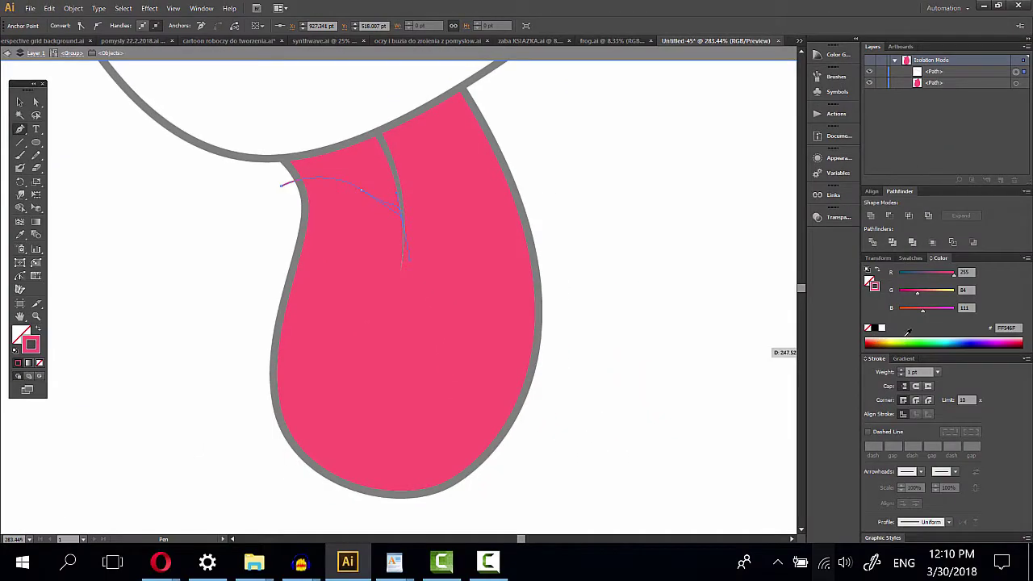
# - Redraw the cream curve smoothly with the Pencil so it ends at the centre crease
pyautogui.click(907, 339)
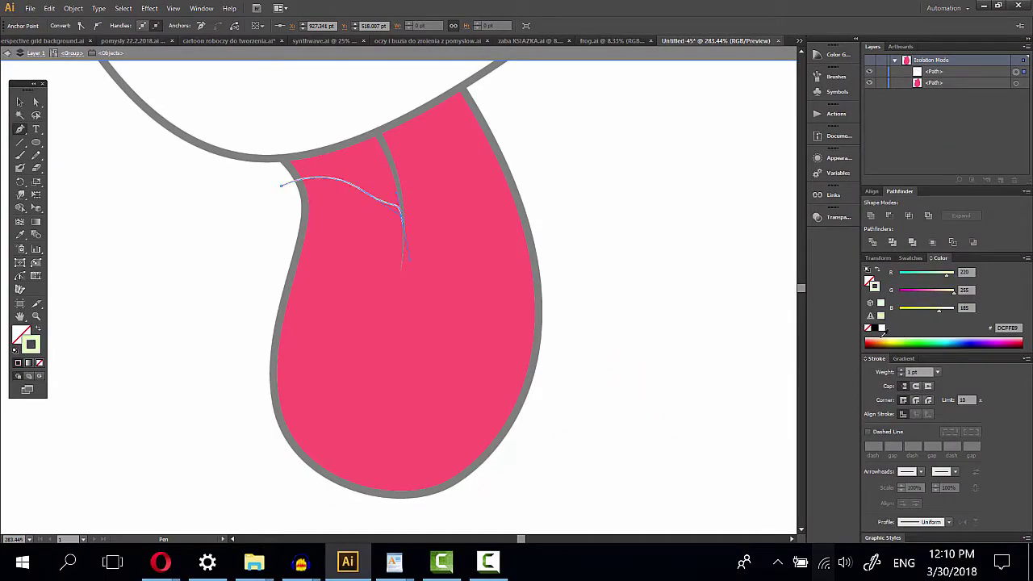
pyautogui.click(35, 316)
pyautogui.moveTo(228, 111); pyautogui.dragTo(480, 291)
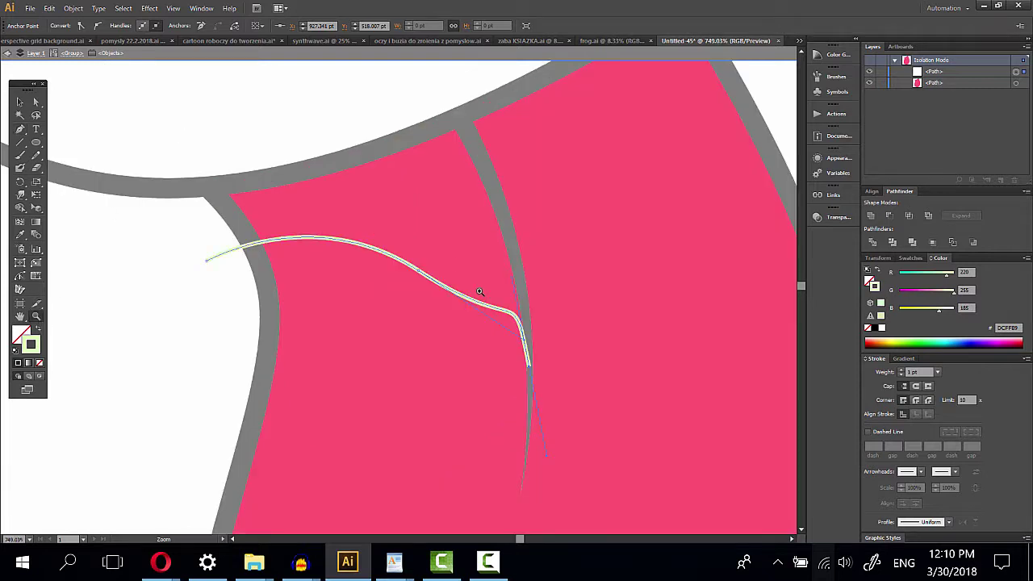
pyautogui.click(35, 158)
pyautogui.moveTo(425, 267); pyautogui.dragTo(421, 264)
pyautogui.moveTo(468, 294)
pyautogui.mouseDown()
pyautogui.moveTo(536, 350)
pyautogui.moveTo(474, 301)
pyautogui.moveTo(533, 364)
pyautogui.mouseUp()
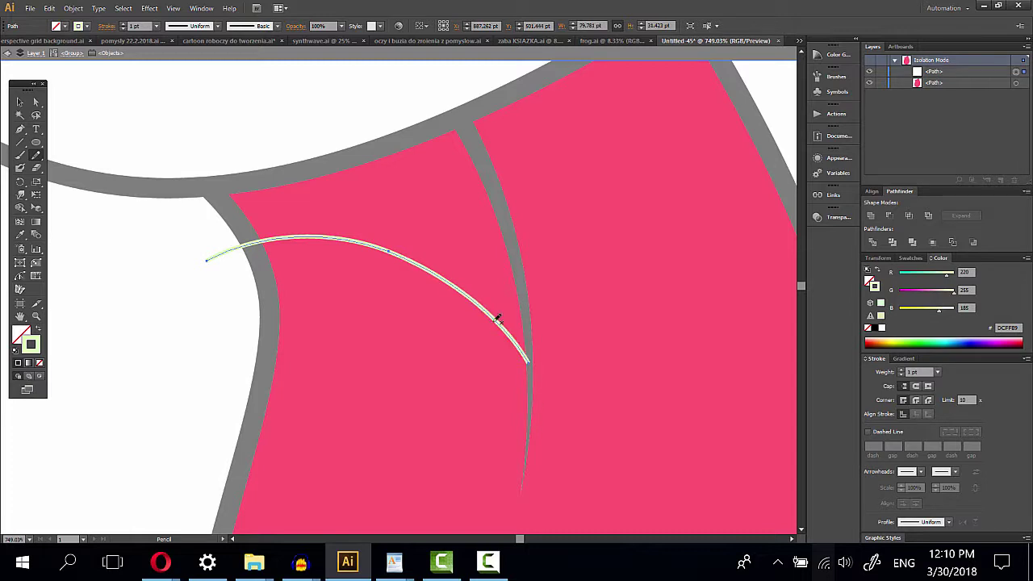
pyautogui.moveTo(638, 224)
pyautogui.mouseDown()
pyautogui.moveTo(387, 199)
pyautogui.moveTo(390, 181)
pyautogui.moveTo(429, 153)
pyautogui.mouseUp()
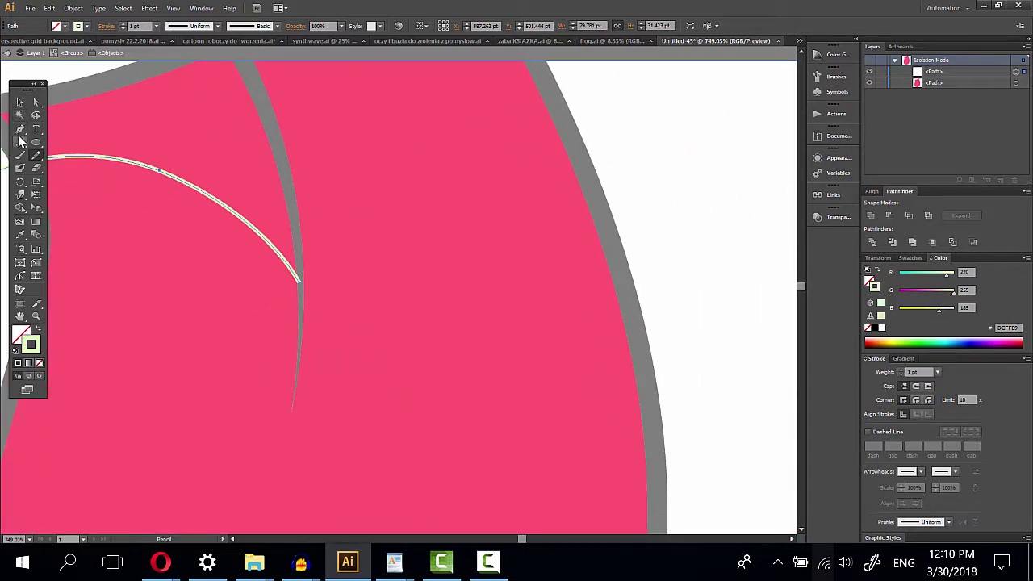
pyautogui.click(20, 101)
# - Pen a matching curve from the crease to the tongue's right edge
pyautogui.click(700, 165)
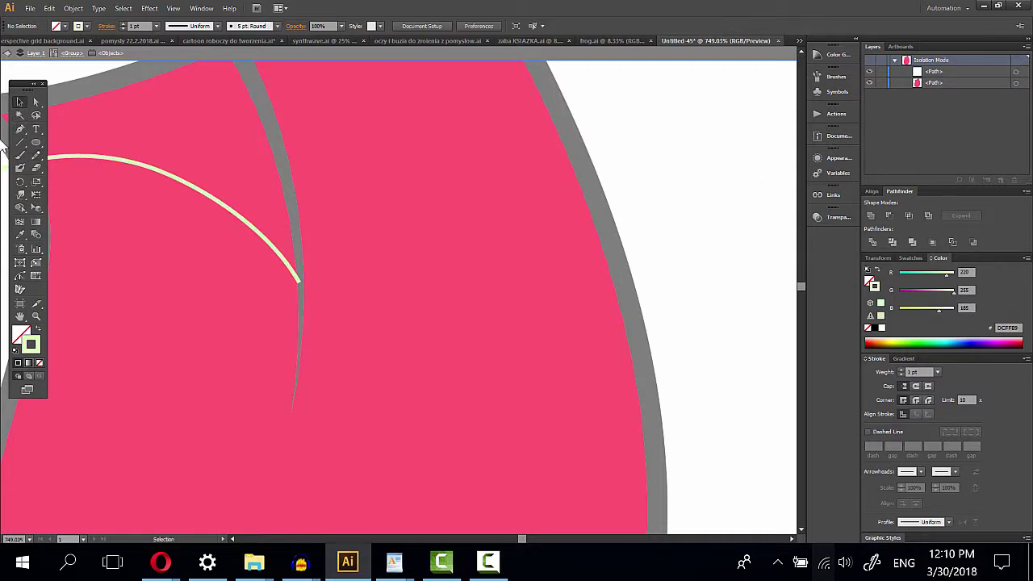
pyautogui.click(20, 130)
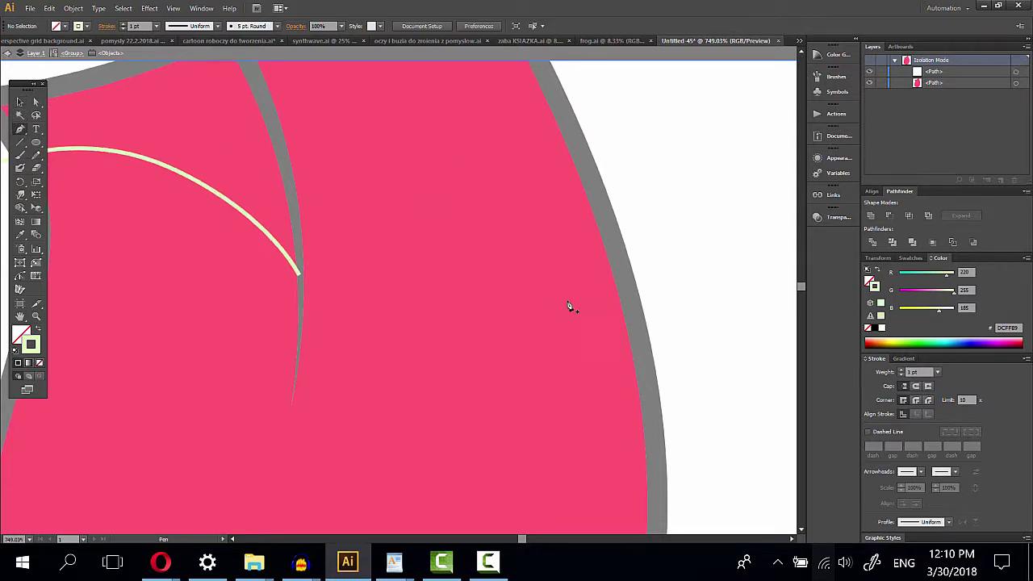
pyautogui.click(299, 277)
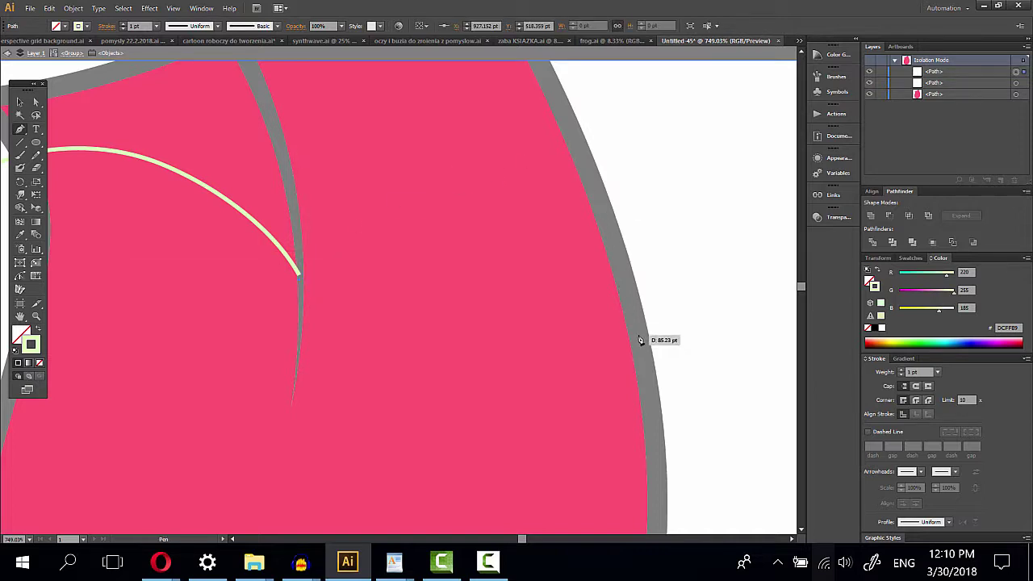
pyautogui.moveTo(637, 334); pyautogui.dragTo(732, 442)
pyautogui.scroll(-3, 730, 439)
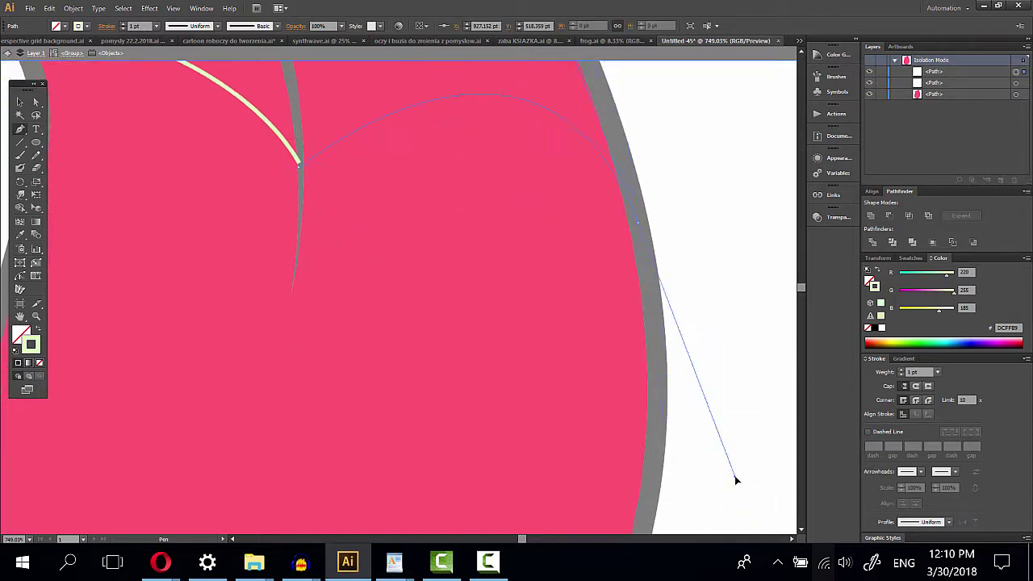
pyautogui.moveTo(745, 492); pyautogui.dragTo(743, 489)
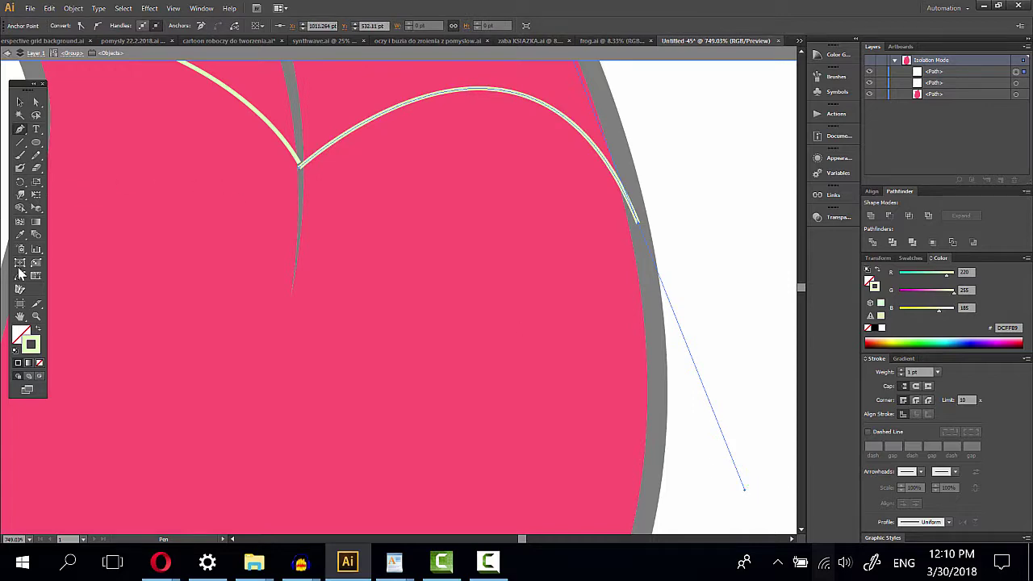
# - Select all and Divide the tongue along both curves
pyautogui.click(36, 316)
pyautogui.keyDown('alt'); pyautogui.click(347, 227); pyautogui.keyUp('alt')
pyautogui.keyDown('alt'); pyautogui.click(441, 337); pyautogui.keyUp('alt')
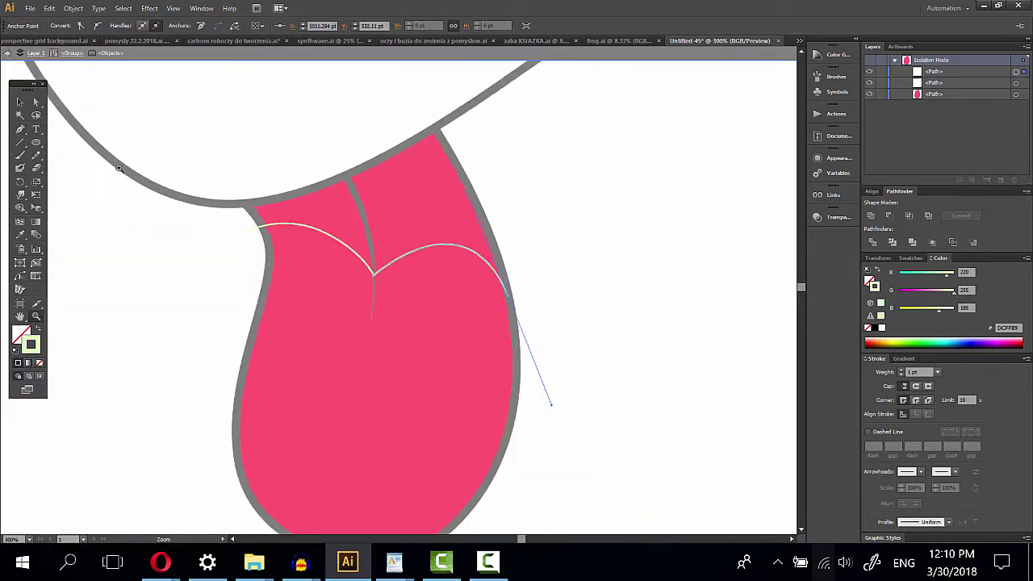
pyautogui.click(19, 101)
pyautogui.hotkey('ctrl', 'a')
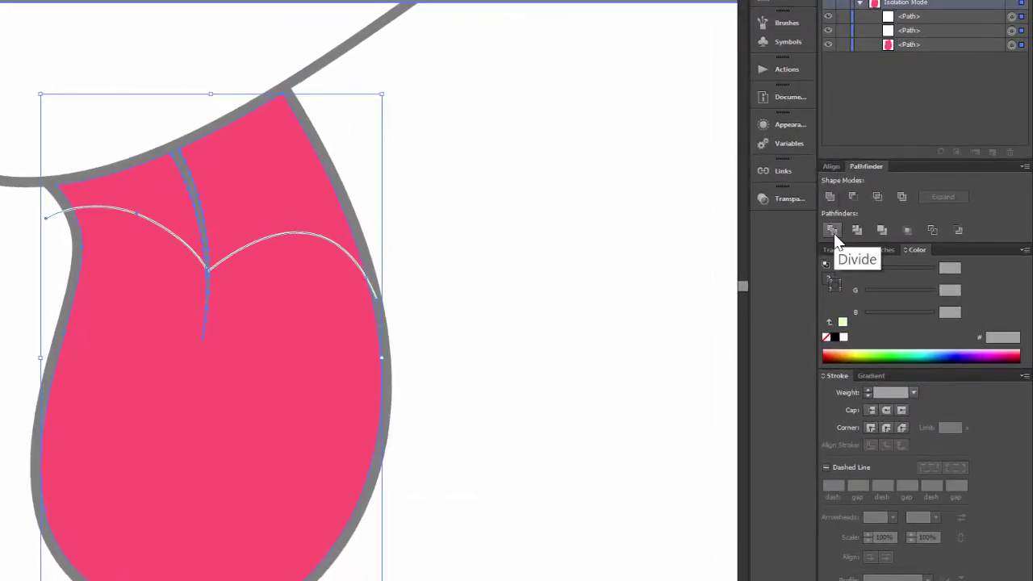
pyautogui.click(833, 231)
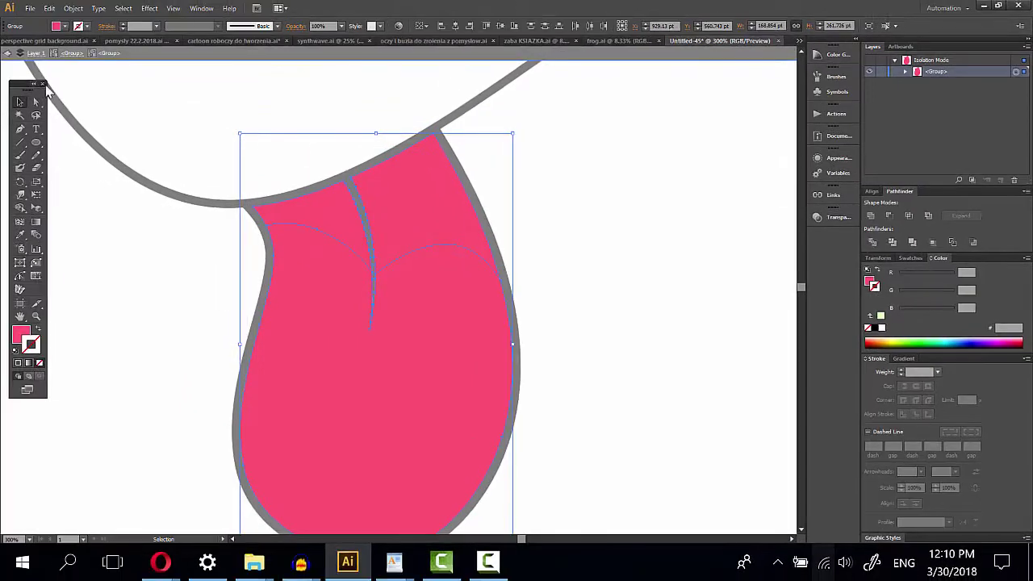
pyautogui.click(36, 103)
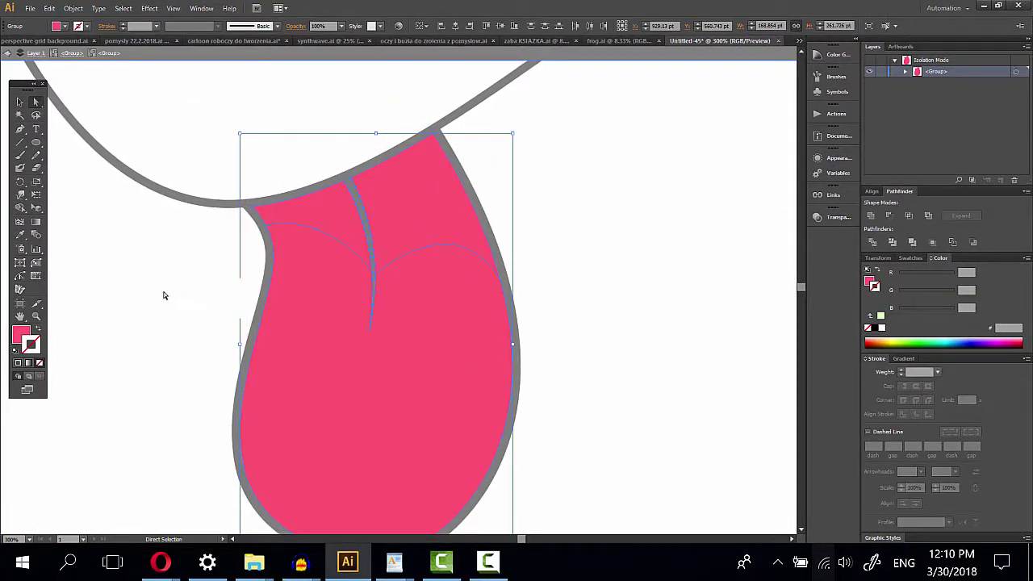
# - Darken both upper tongue pieces in HSB to brightness 87.84 and saturation 79.91
pyautogui.click(163, 295)
pyautogui.click(327, 211)
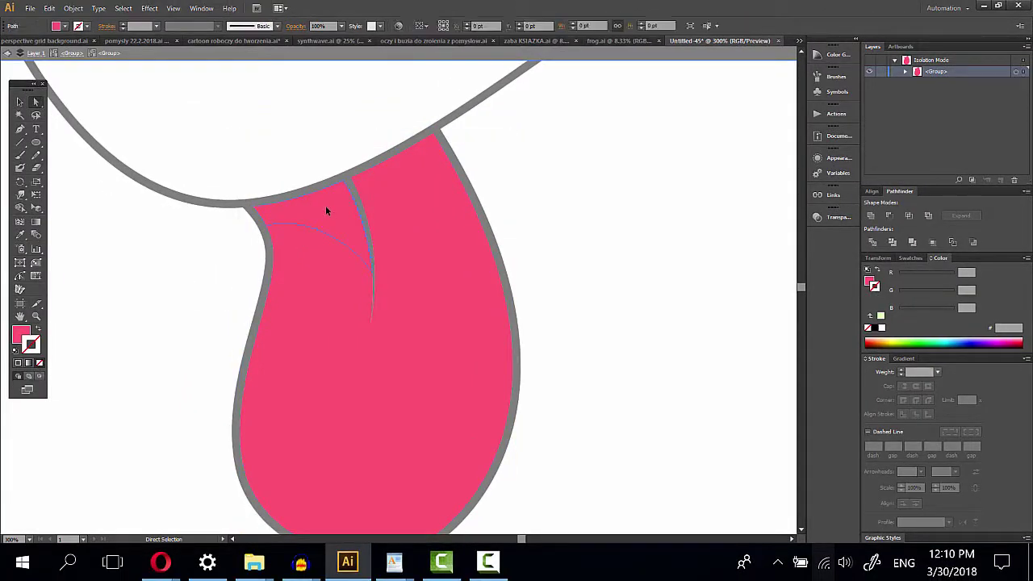
pyautogui.keyDown('shift'); pyautogui.click(412, 217); pyautogui.keyUp('shift')
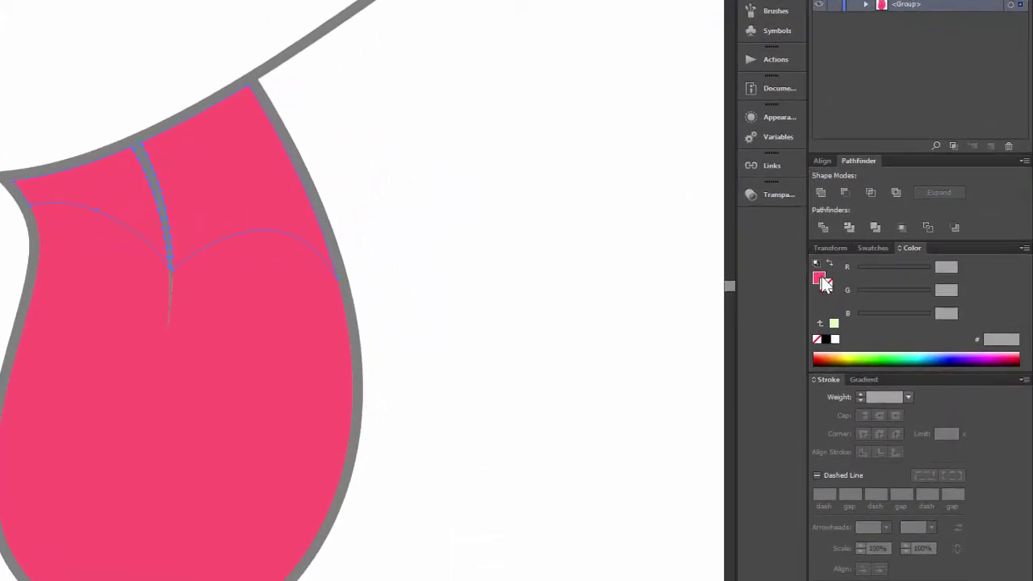
pyautogui.click(820, 280)
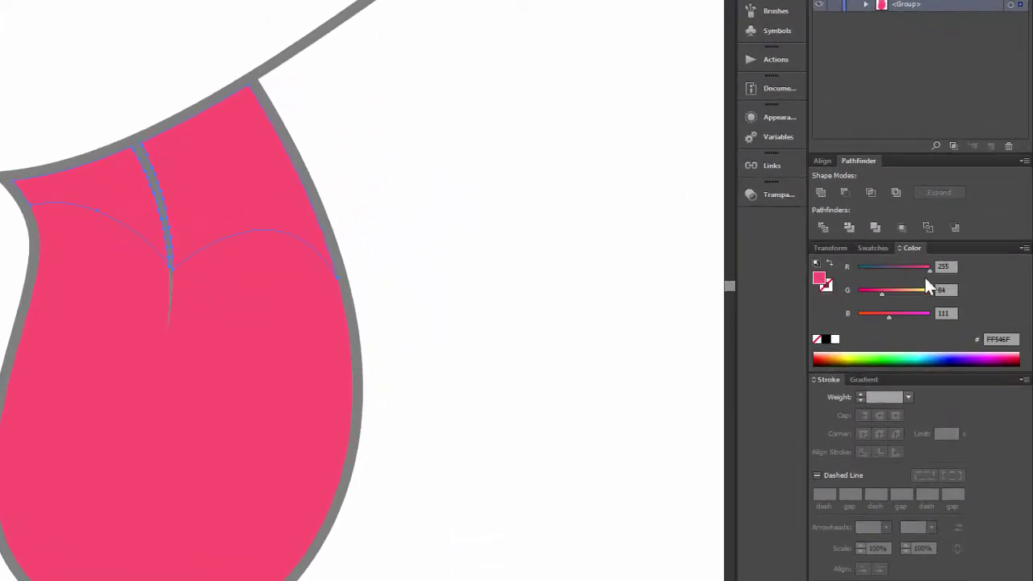
pyautogui.click(1023, 247)
pyautogui.click(914, 329)
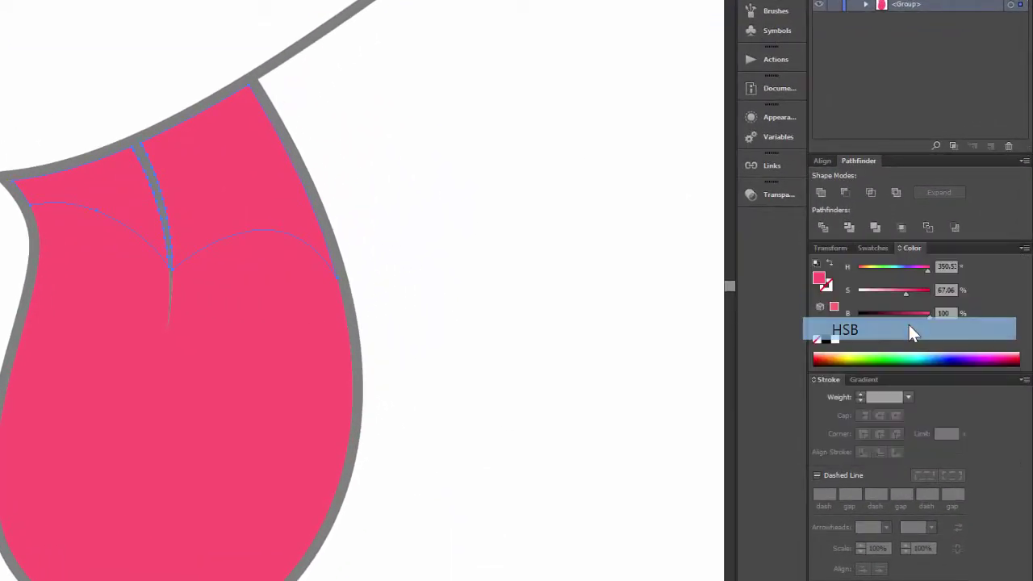
pyautogui.moveTo(916, 316)
pyautogui.mouseDown()
pyautogui.moveTo(908, 313)
pyautogui.moveTo(919, 313)
pyautogui.mouseUp()
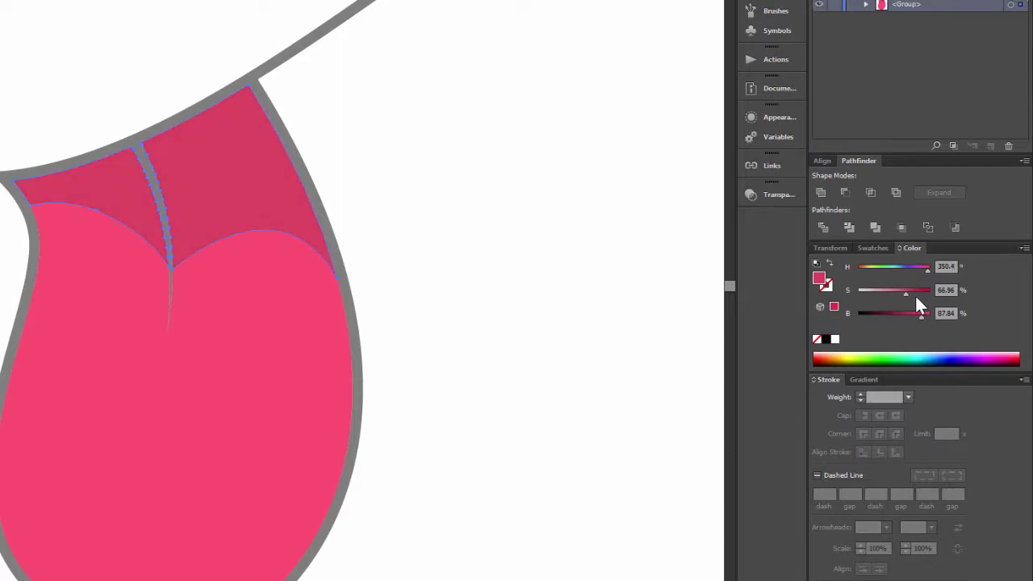
pyautogui.click(914, 294)
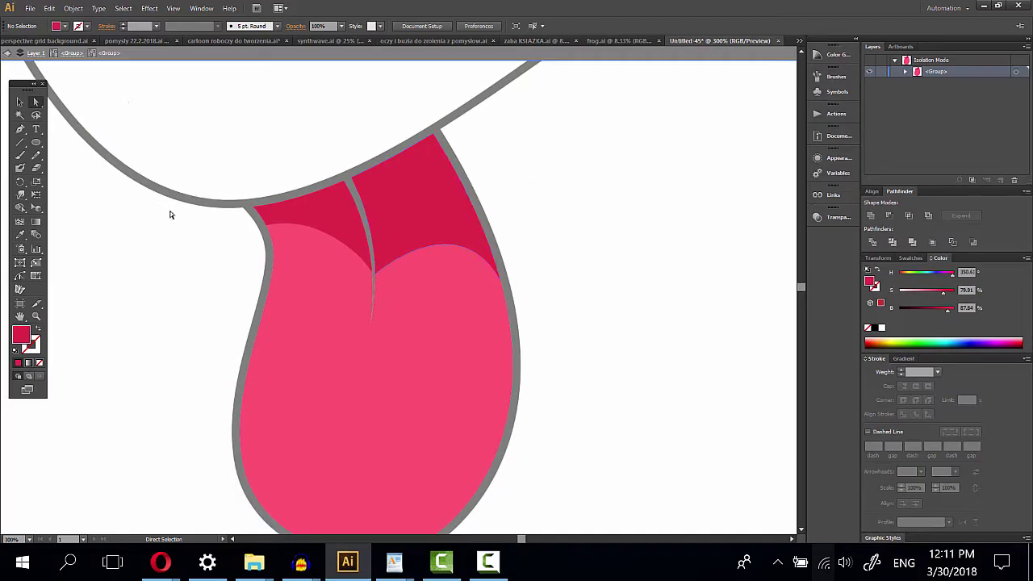
pyautogui.scroll(-2, 189, 239)
pyautogui.click(395, 357)
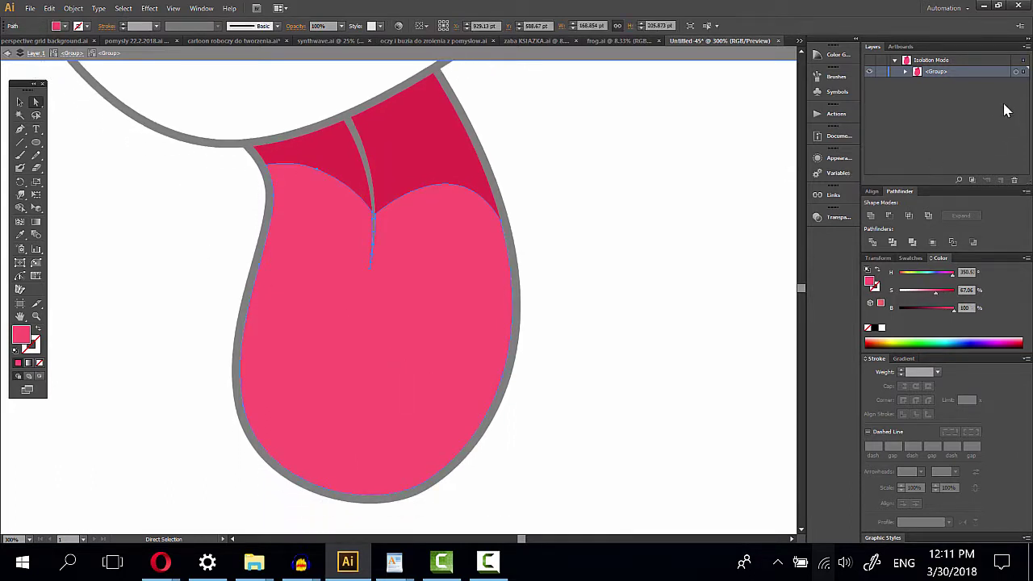
# - Offset a copy of the lower piece upward and subtract it with Minus Front
pyautogui.click(906, 72)
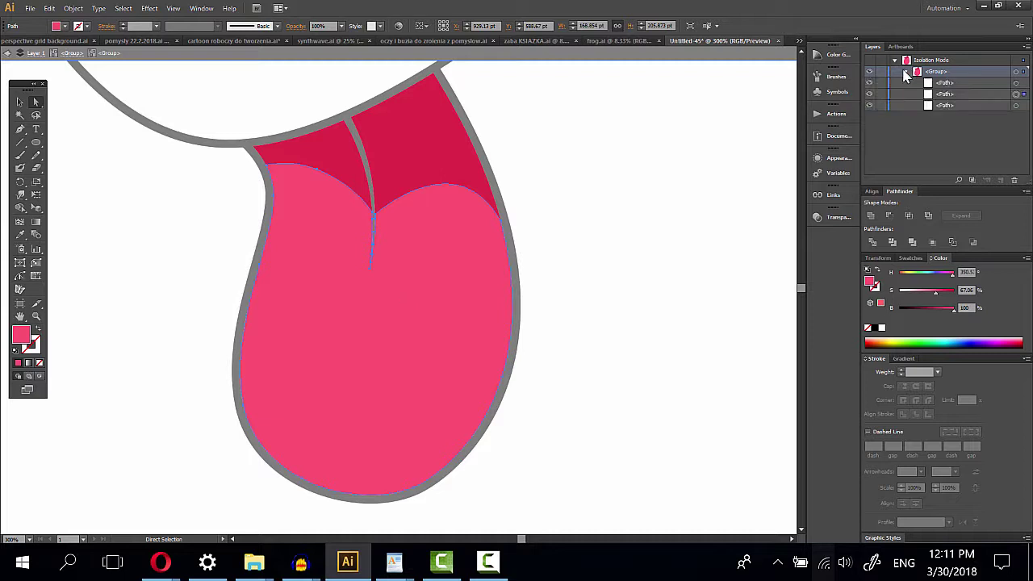
pyautogui.click(1014, 83)
pyautogui.click(1014, 95)
pyautogui.click(638, 267)
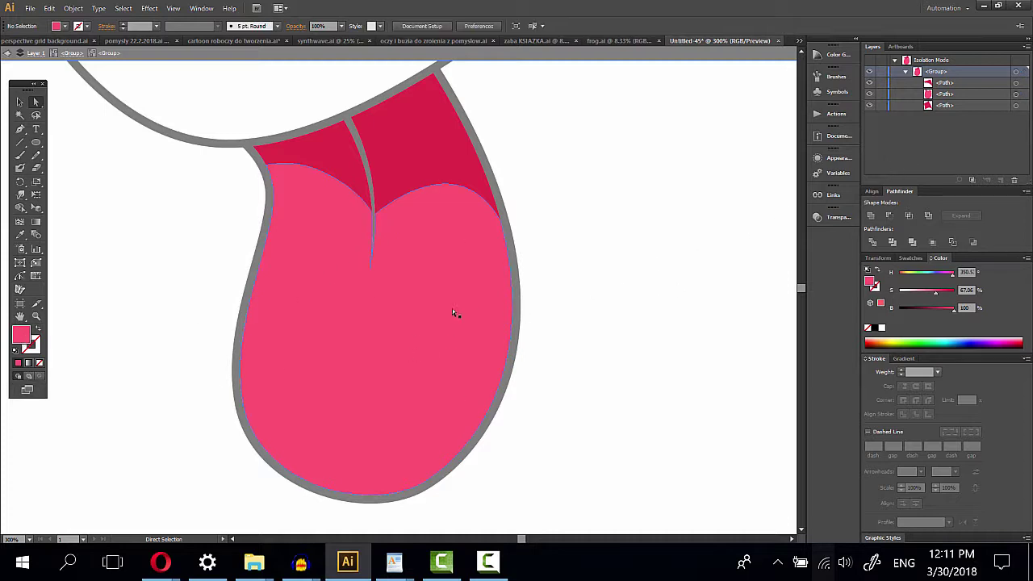
pyautogui.moveTo(358, 420); pyautogui.dragTo(344, 393)
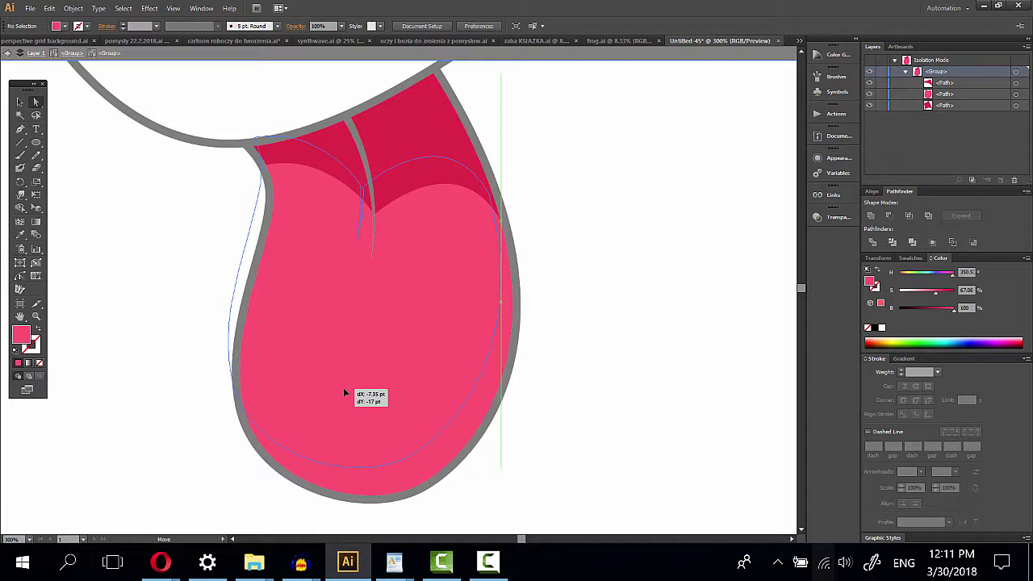
pyautogui.moveTo(343, 392)
pyautogui.mouseDown()
pyautogui.moveTo(353, 409)
pyautogui.moveTo(346, 399)
pyautogui.mouseUp()
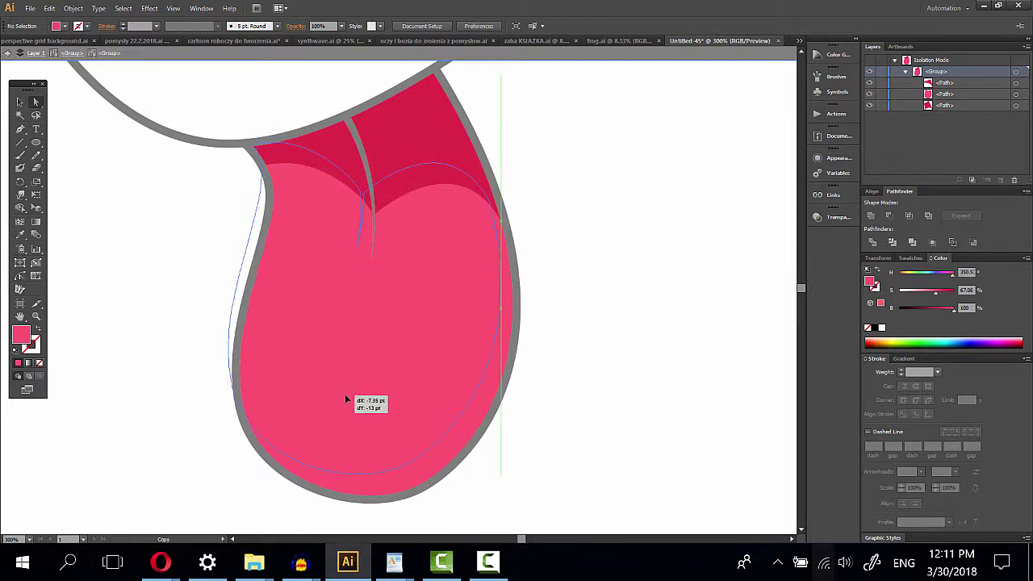
pyautogui.moveTo(346, 398); pyautogui.dragTo(350, 391)
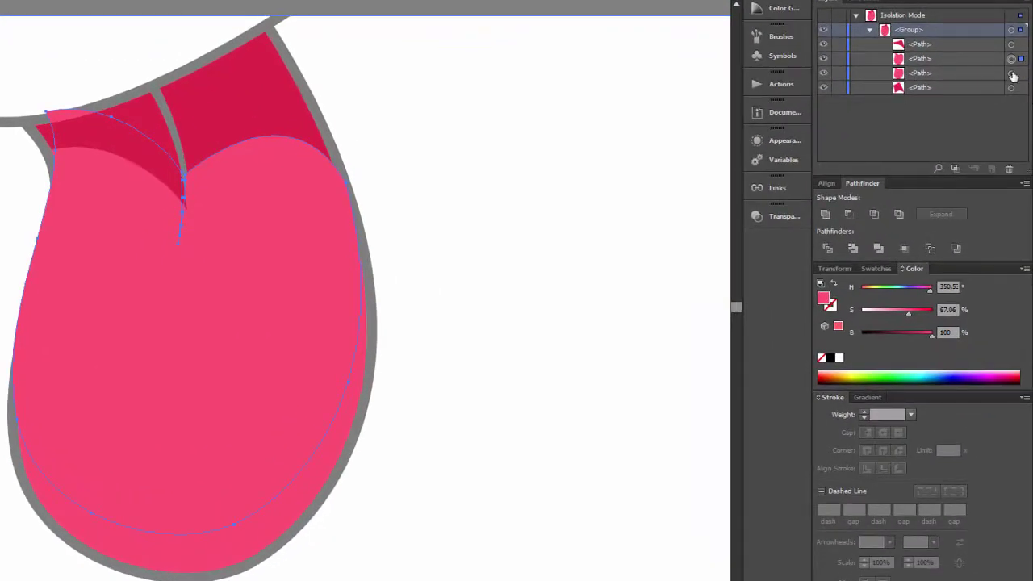
pyautogui.keyDown('shift'); pyautogui.click(1012, 73); pyautogui.keyUp('shift')
pyautogui.click(848, 214)
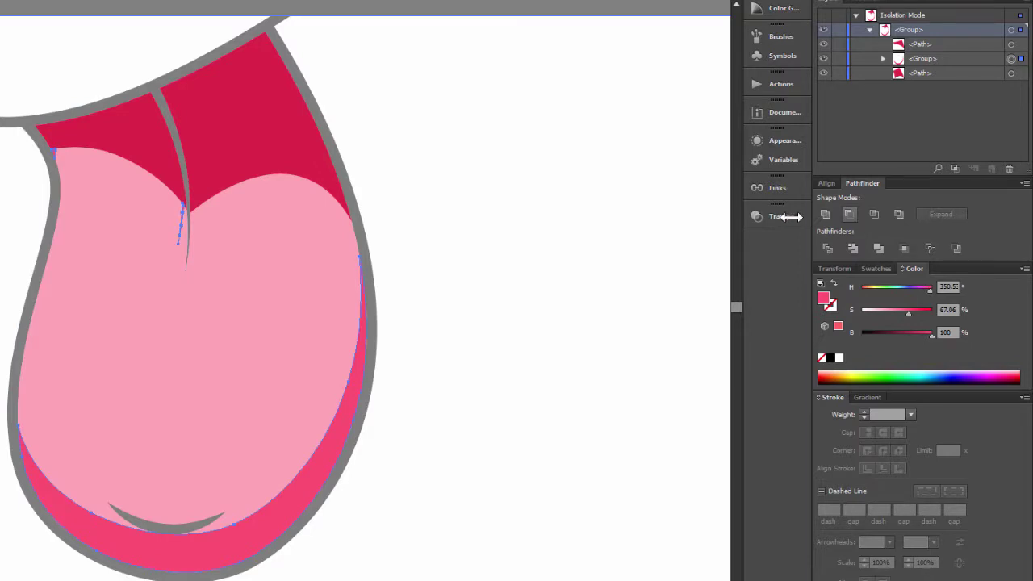
# - Delete the leftover sliver and eyedrop the upper pieces' dark red onto the bottom band
pyautogui.click(482, 117)
pyautogui.click(57, 161)
pyautogui.moveTo(175, 239); pyautogui.dragTo(185, 230)
pyautogui.press('Delete')
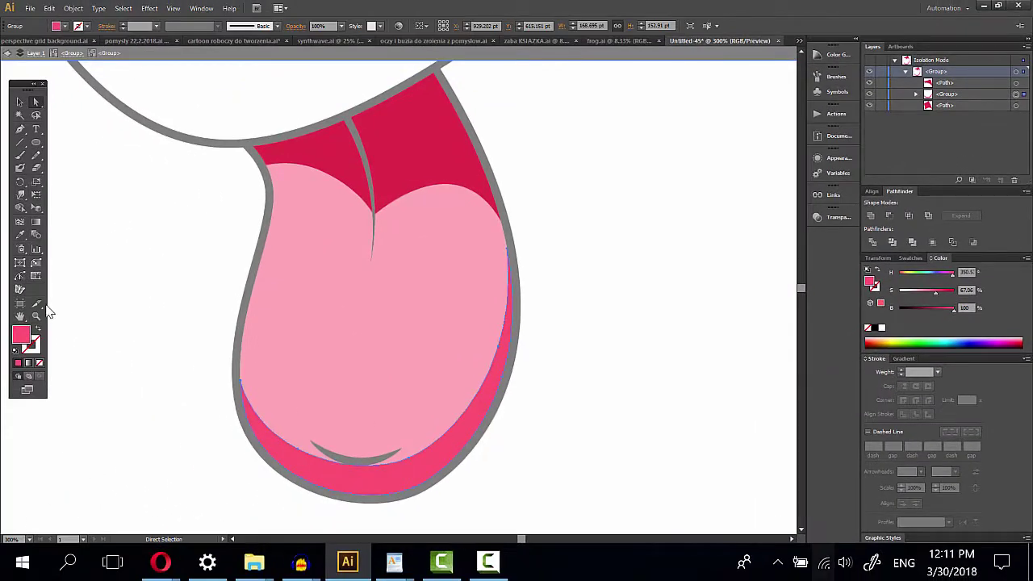
pyautogui.click(20, 235)
pyautogui.click(407, 135)
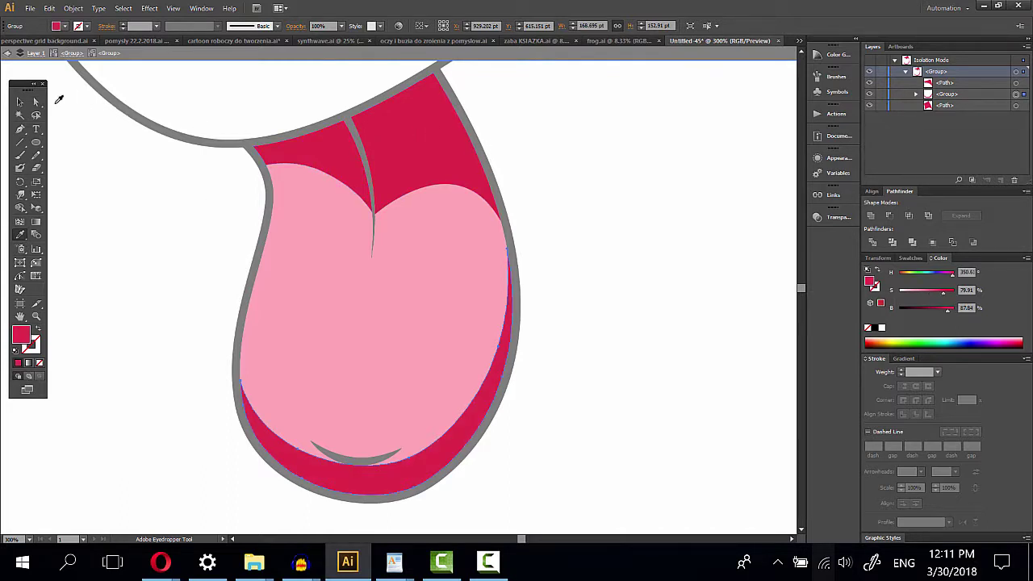
pyautogui.click(36, 102)
# - Exit isolation and pen an unfilled pink highlight curve beside the centre crease
pyautogui.click(137, 187)
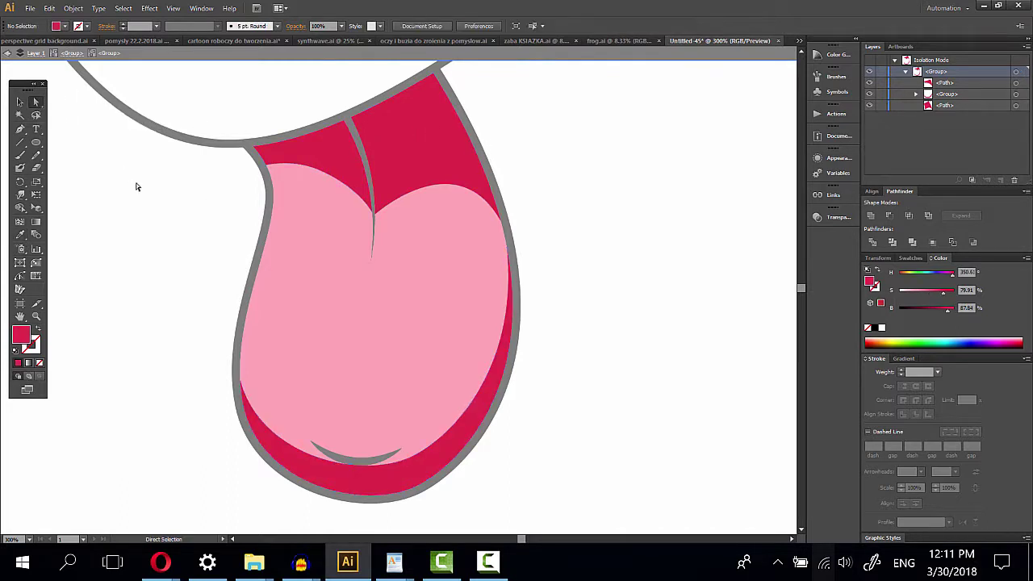
pyautogui.click(29, 54)
pyautogui.click(7, 54)
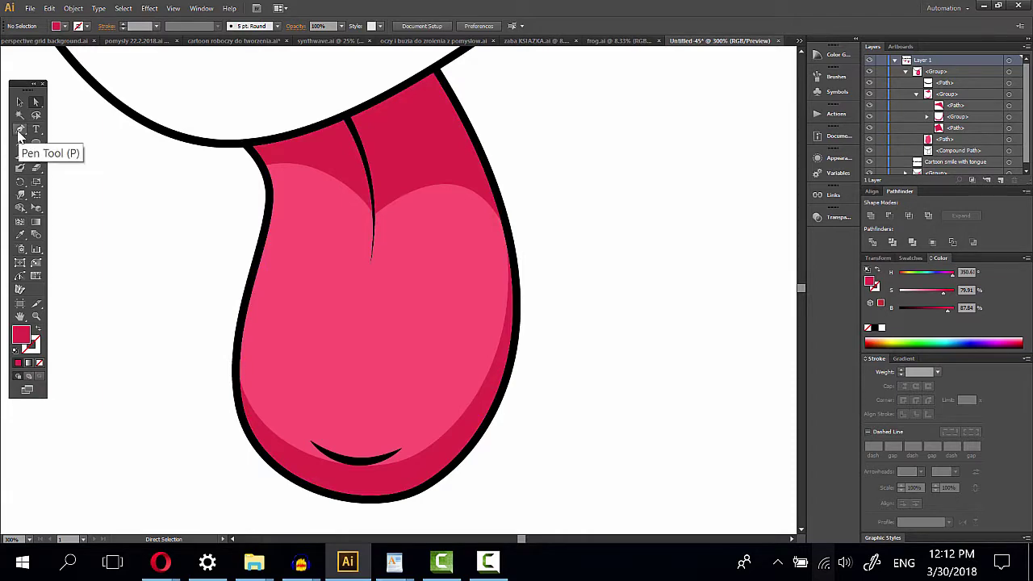
pyautogui.click(19, 129)
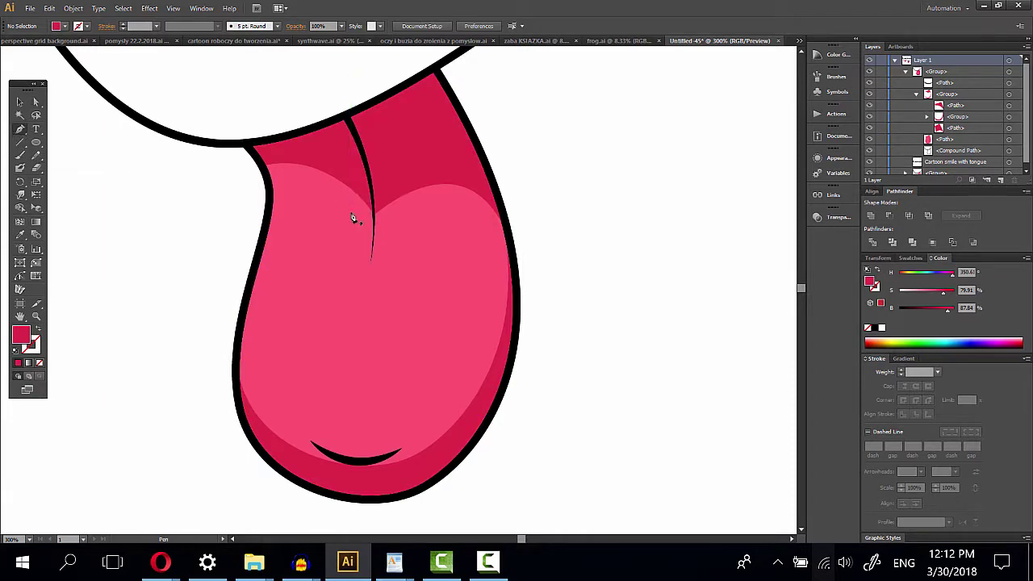
pyautogui.click(303, 204)
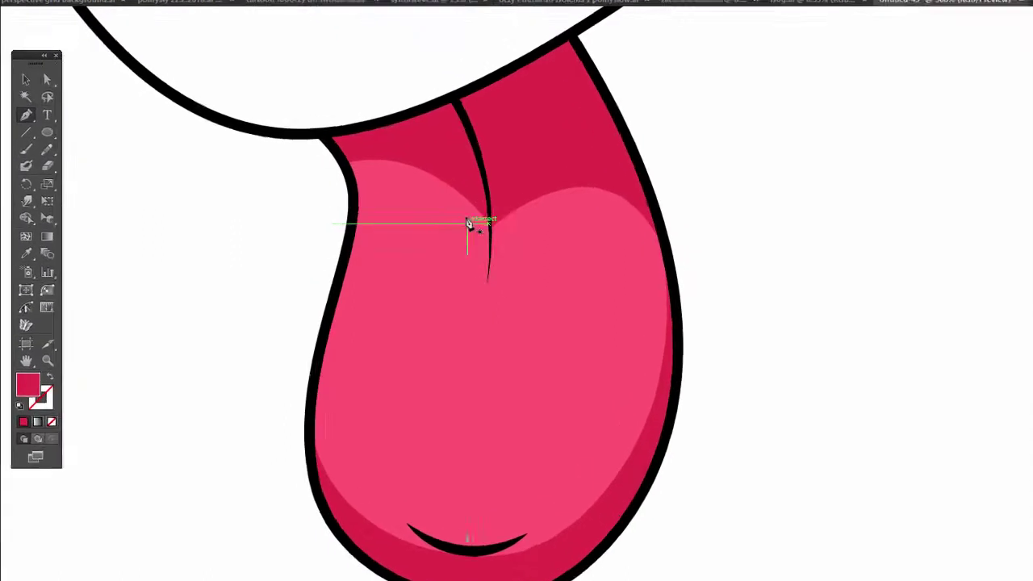
pyautogui.click(348, 200)
pyautogui.moveTo(586, 287); pyautogui.dragTo(586, 307)
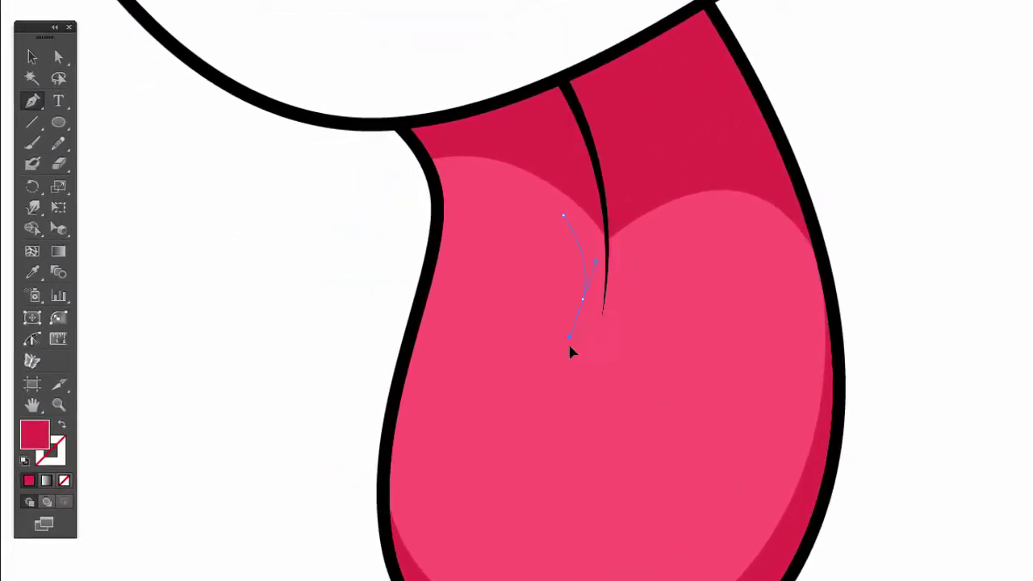
pyautogui.click(570, 367)
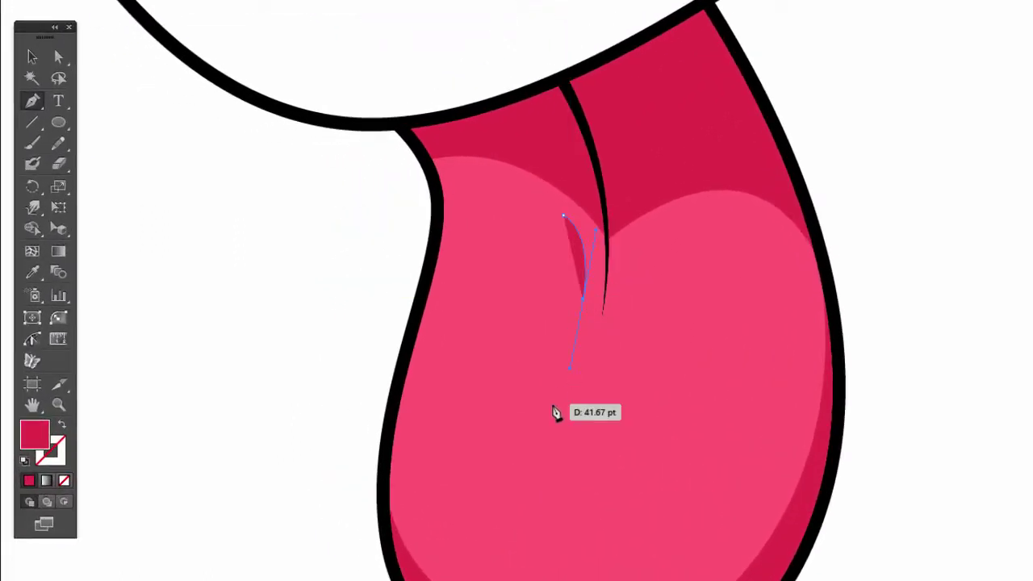
pyautogui.click(62, 427)
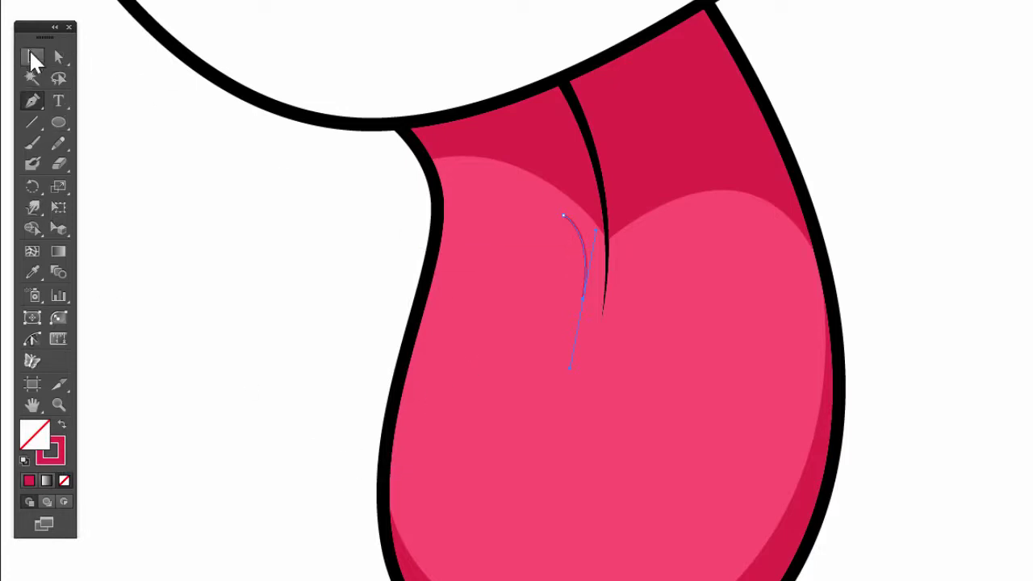
pyautogui.click(32, 58)
pyautogui.hotkey('ctrl', 'shift', 'a')
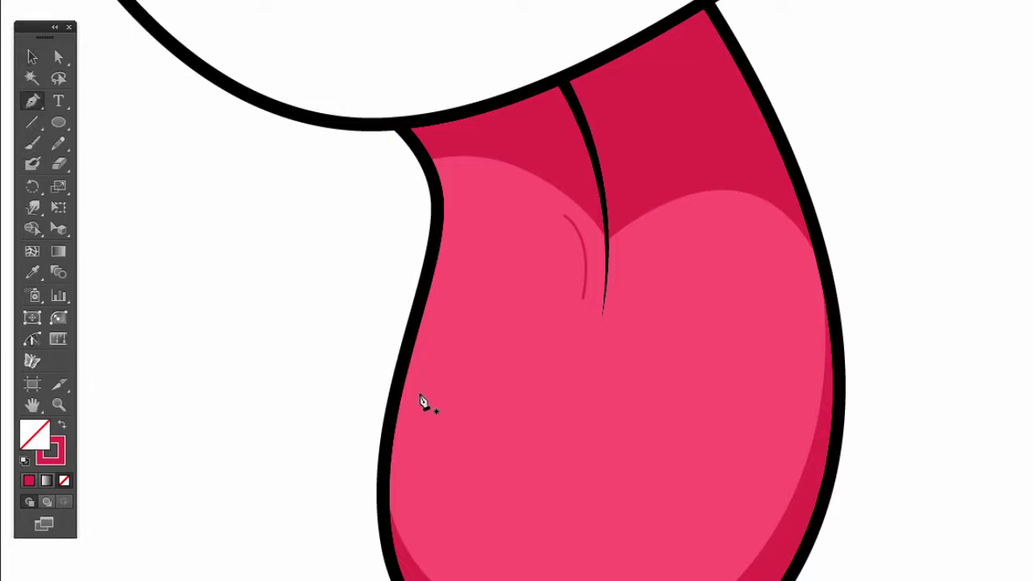
# - Draw the second highlight curve near the tongue's left edge
pyautogui.moveTo(418, 393); pyautogui.dragTo(421, 535)
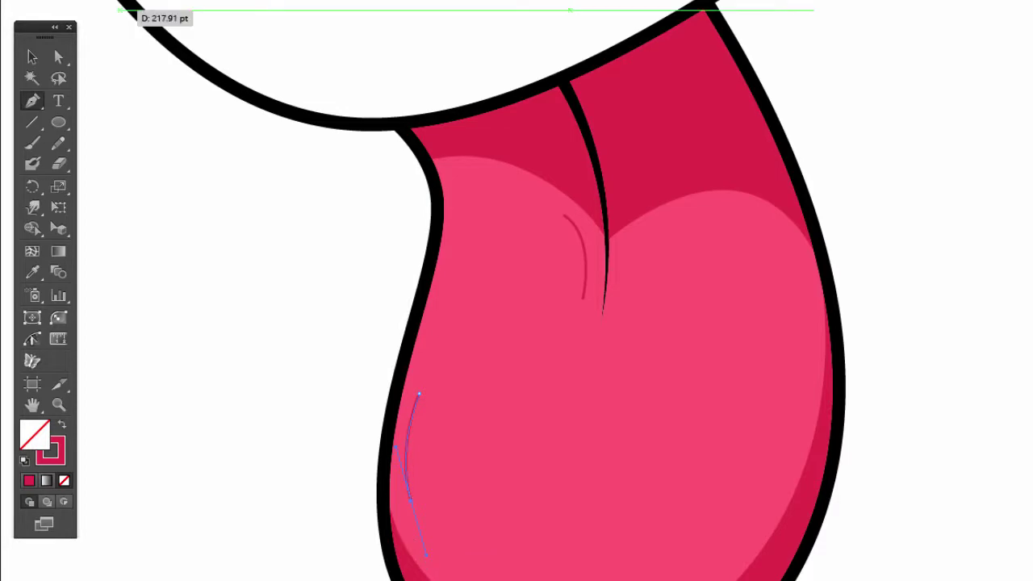
pyautogui.click(59, 55)
pyautogui.click(306, 363)
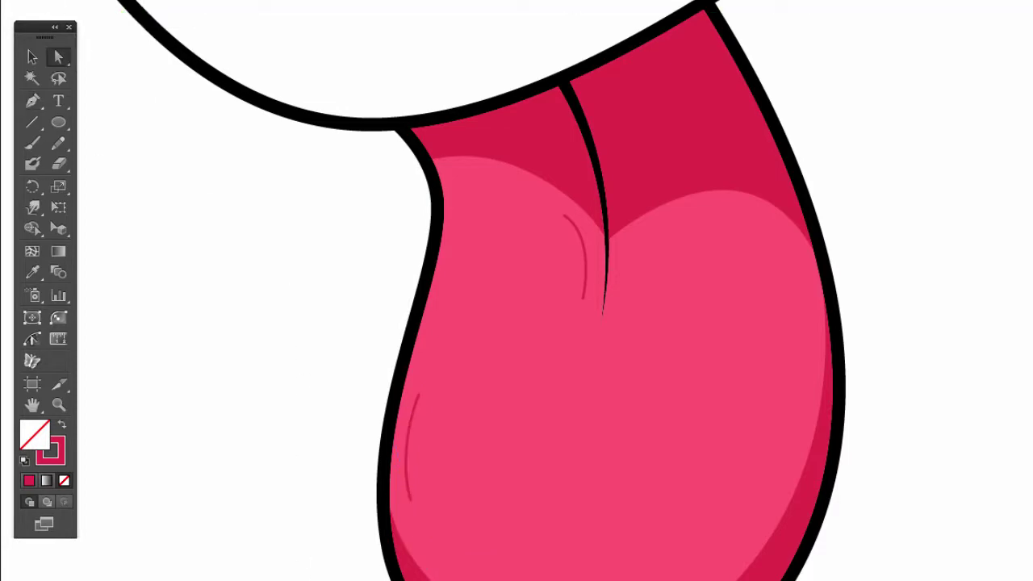
pyautogui.click(414, 458)
# - Give both highlight strokes a 5 pt weight, Width Profile 4 and Round Cap
pyautogui.keyDown('shift'); pyautogui.click(584, 271); pyautogui.keyUp('shift')
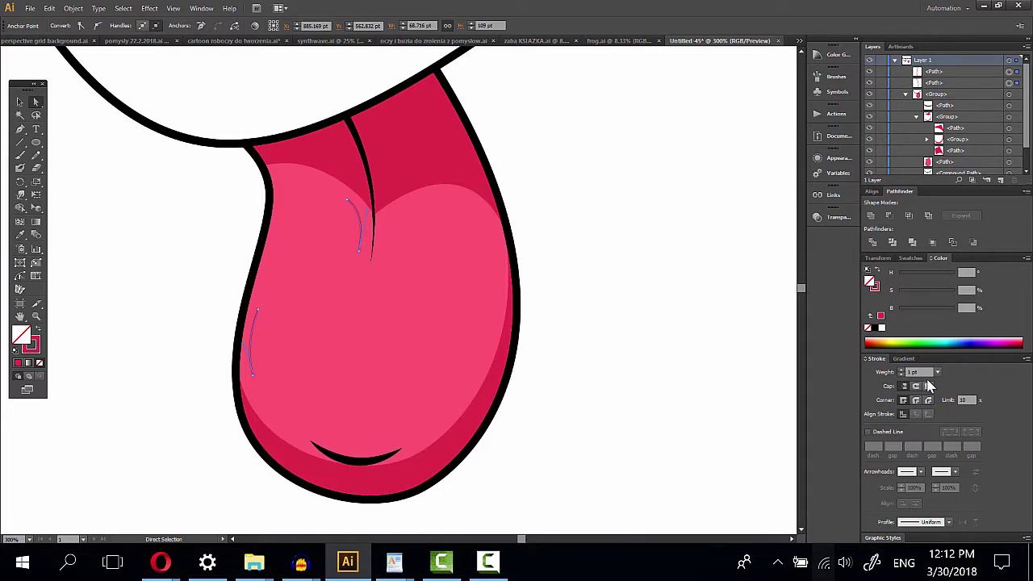
pyautogui.click(919, 372)
pyautogui.write('5')
pyautogui.press('Return')
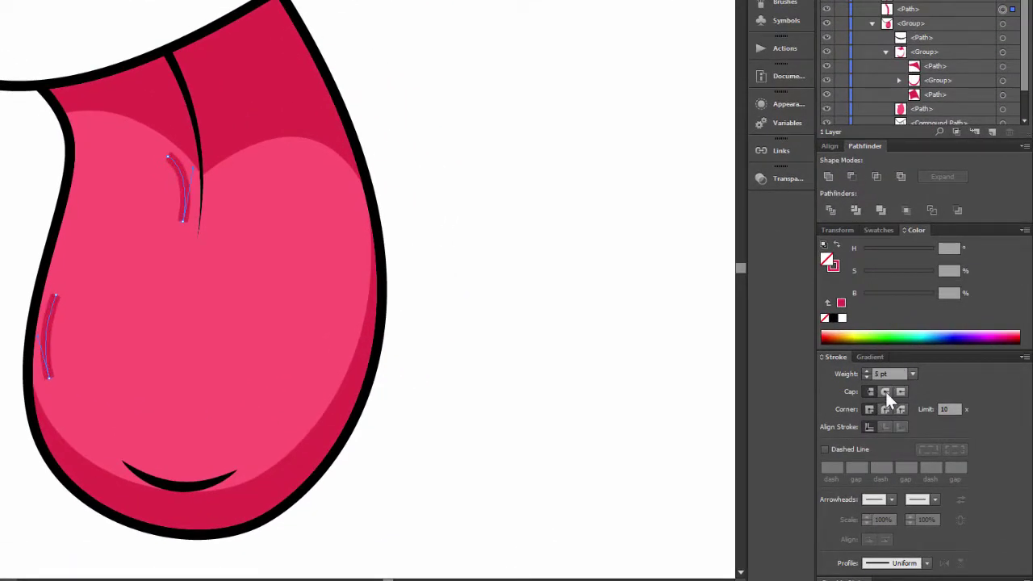
pyautogui.click(882, 564)
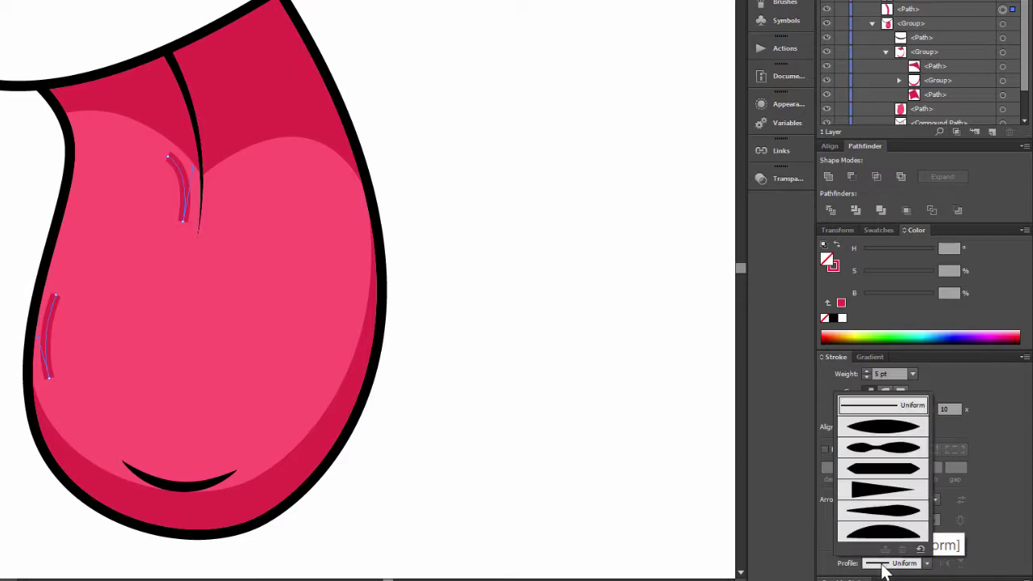
pyautogui.click(862, 490)
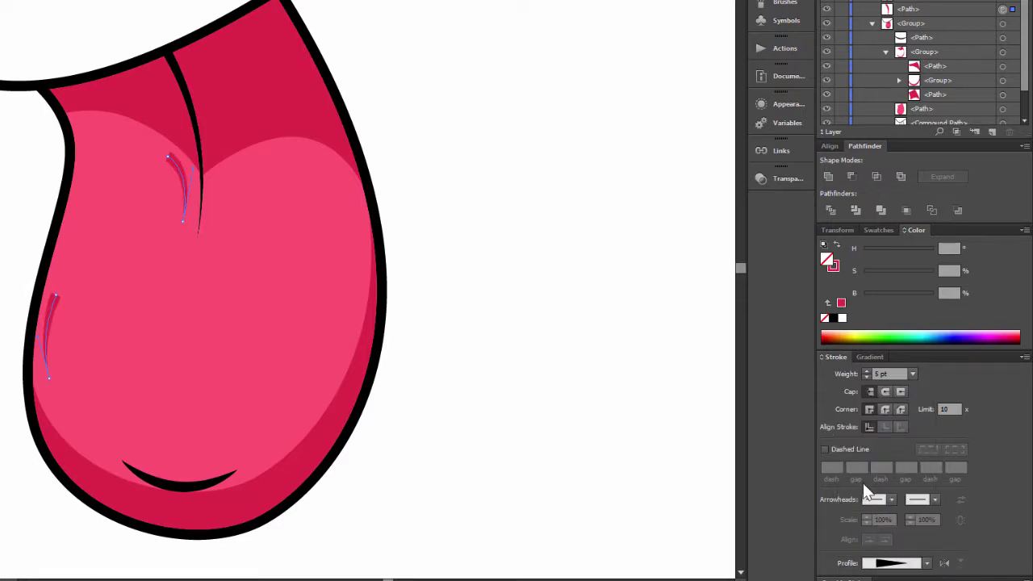
pyautogui.click(884, 391)
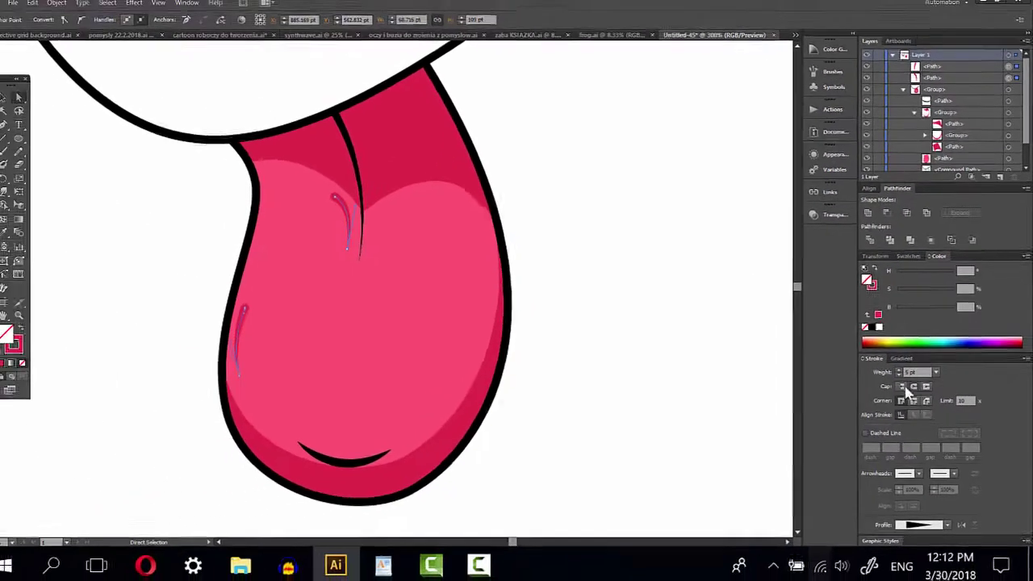
# - Zoom in, select both highlight strokes and apply Object > Expand Appearance
pyautogui.click(18, 315)
pyautogui.moveTo(192, 166); pyautogui.dragTo(443, 393)
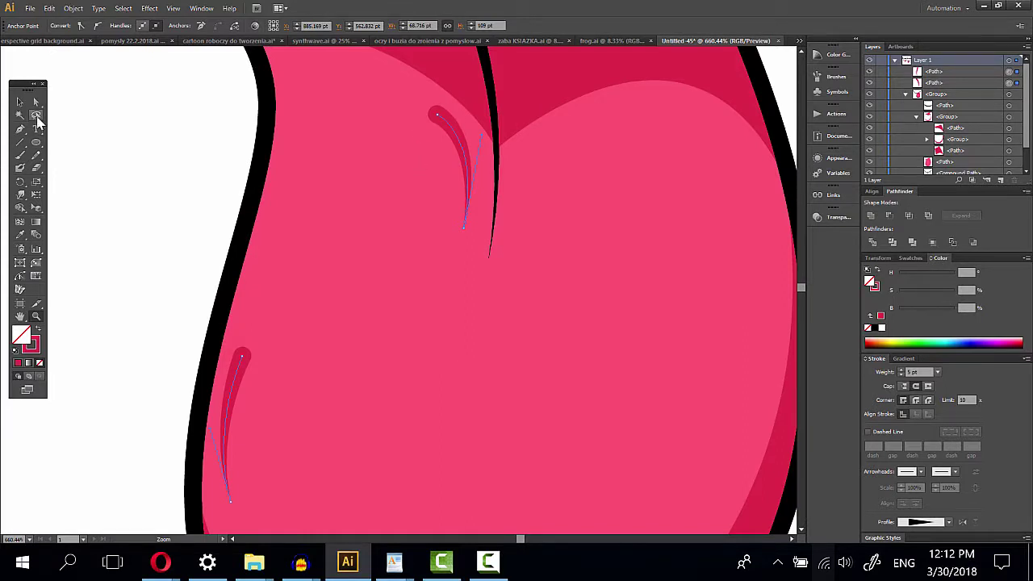
pyautogui.click(36, 102)
pyautogui.click(145, 167)
pyautogui.click(461, 142)
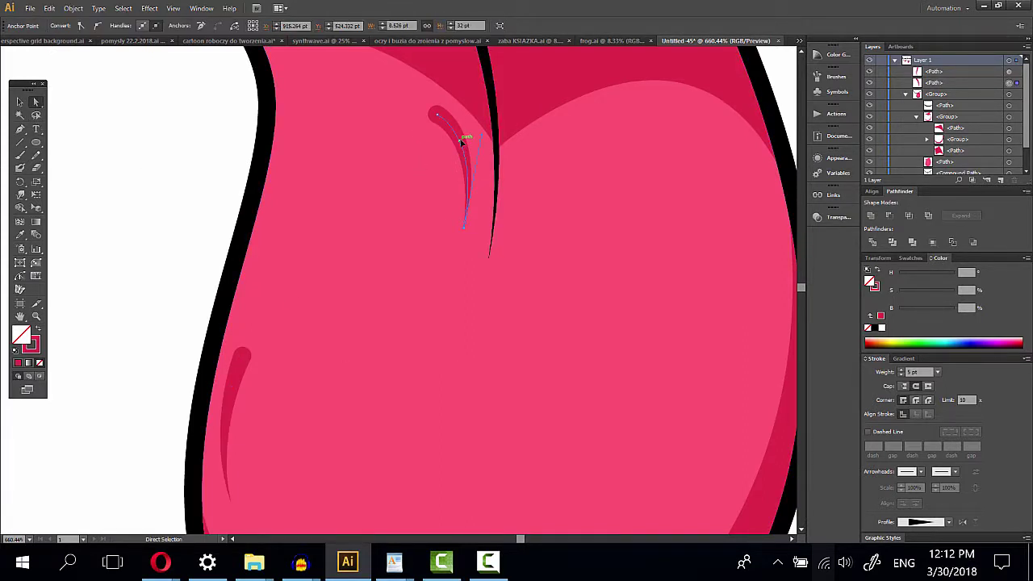
pyautogui.keyDown('shift'); pyautogui.click(236, 373); pyautogui.keyUp('shift')
pyautogui.click(73, 8)
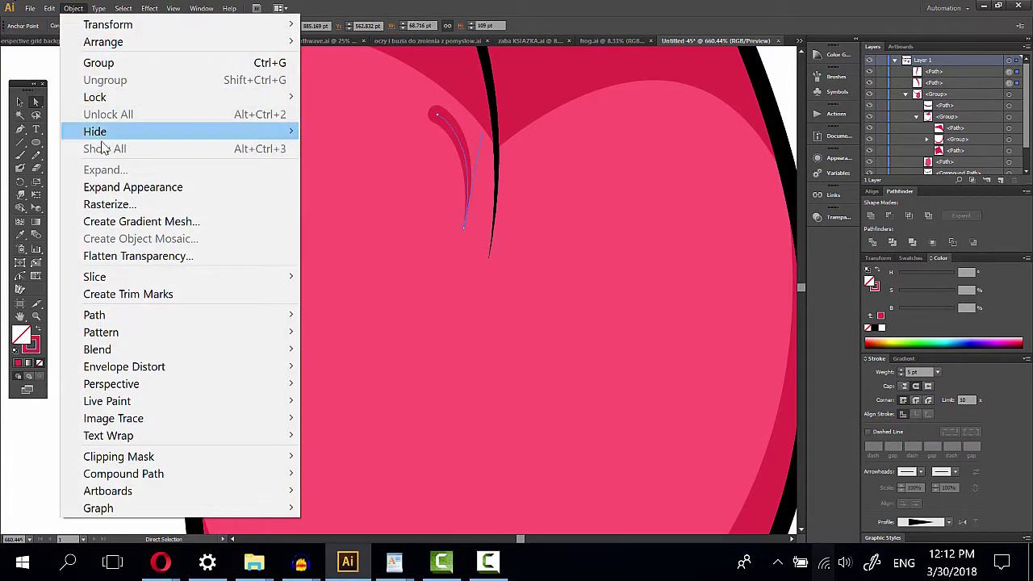
pyautogui.click(105, 188)
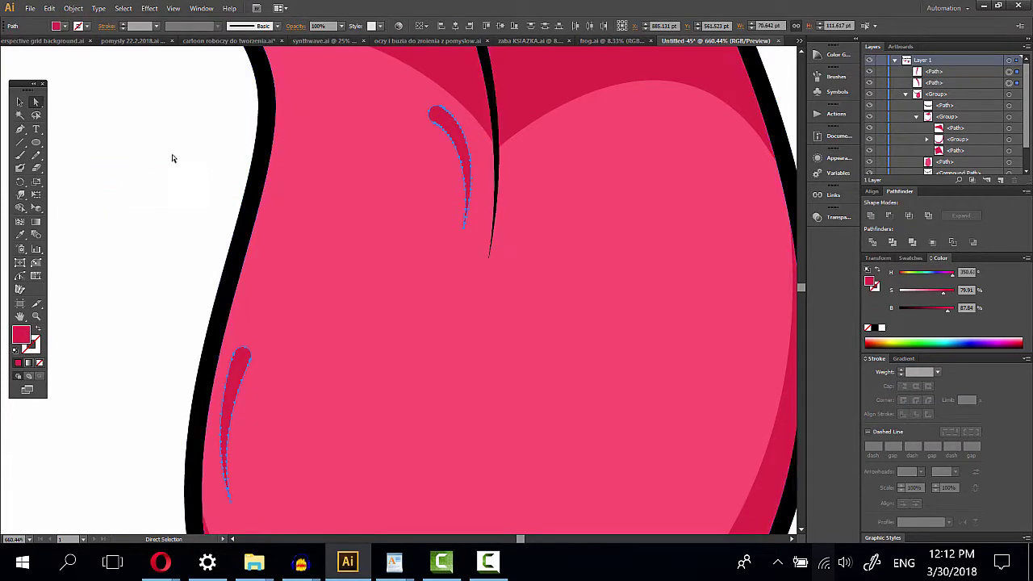
# - Recolour both highlights light pink with saturation about 41 and brightness 100
pyautogui.click(21, 103)
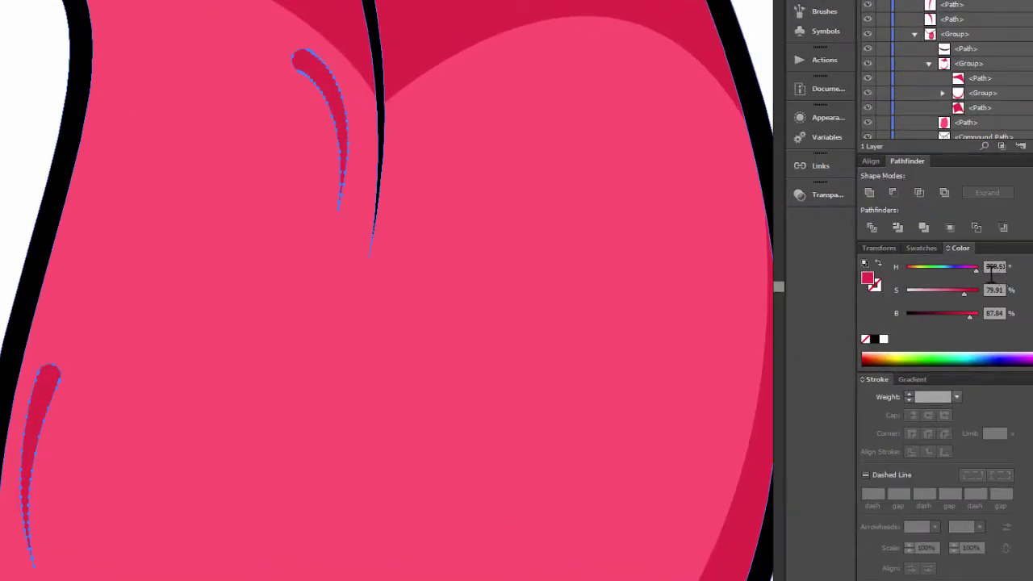
pyautogui.click(940, 293)
pyautogui.moveTo(940, 293); pyautogui.dragTo(953, 294)
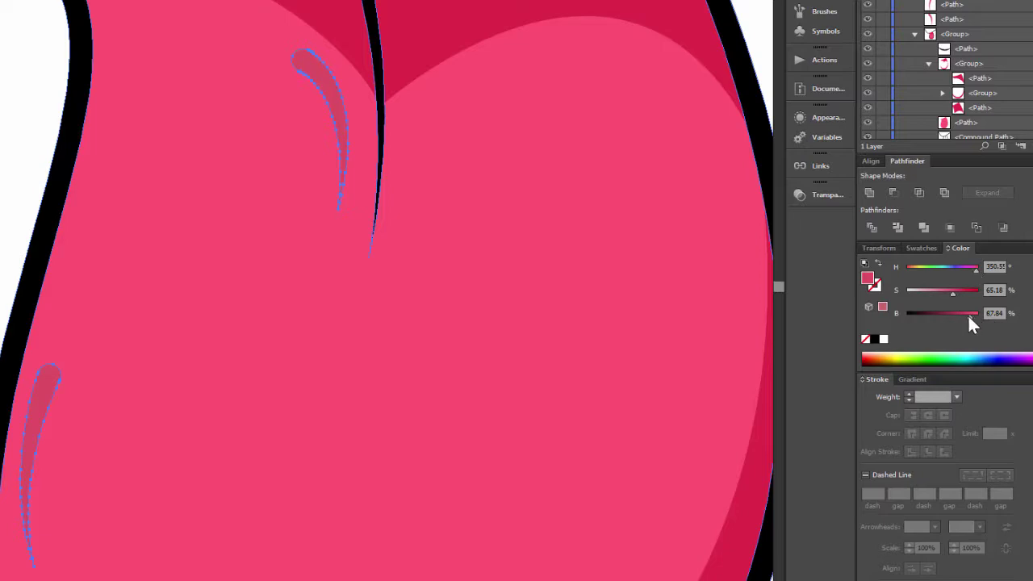
pyautogui.moveTo(968, 314); pyautogui.dragTo(1003, 315)
pyautogui.moveTo(952, 290); pyautogui.dragTo(932, 289)
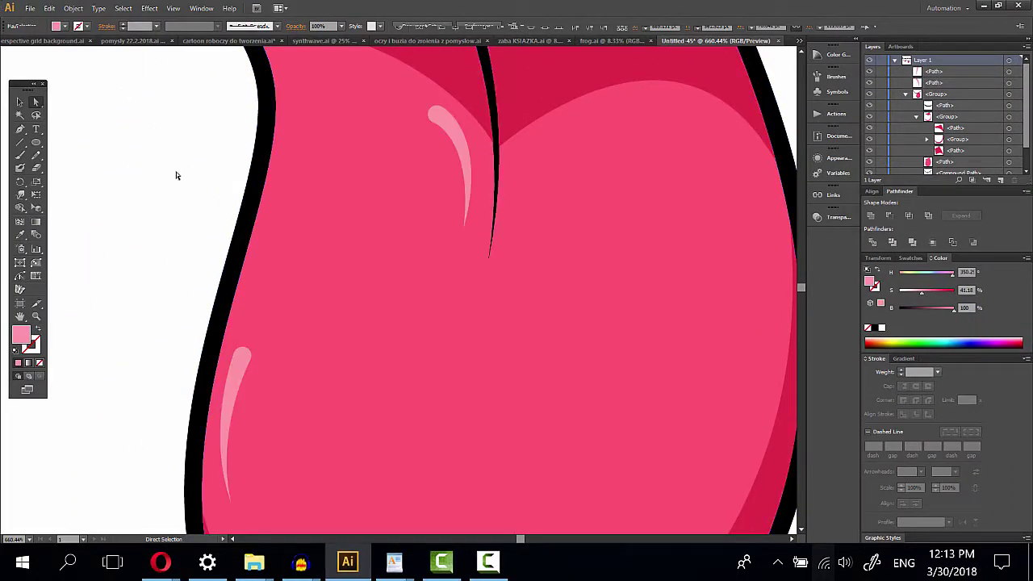
pyautogui.click(176, 176)
# - Zoom out to 150% and pan to show both mouths
pyautogui.click(35, 316)
pyautogui.keyDown('alt'); pyautogui.click(420, 281); pyautogui.keyUp('alt')
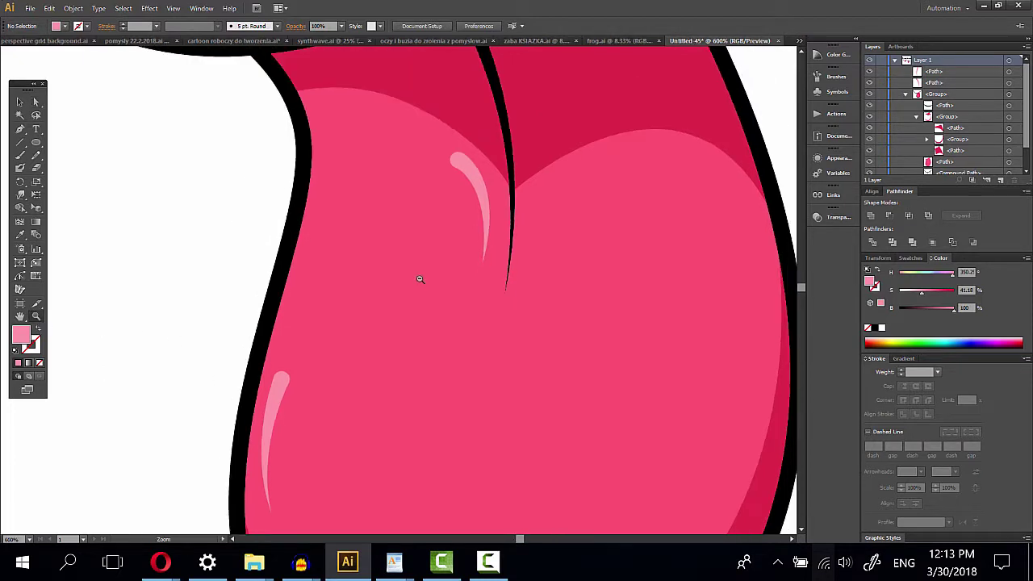
pyautogui.keyDown('alt'); pyautogui.click(443, 299); pyautogui.keyUp('alt')
pyautogui.keyDown('alt'); pyautogui.click(443, 299); pyautogui.keyUp('alt')
pyautogui.keyDown('alt'); pyautogui.click(443, 299); pyautogui.keyUp('alt')
pyautogui.moveTo(221, 162); pyautogui.dragTo(270, 236)
# - Group all parts of the new mouth and tongue together
pyautogui.click(20, 103)
pyautogui.moveTo(195, 111); pyautogui.dragTo(670, 455)
pyautogui.rightClick(414, 279)
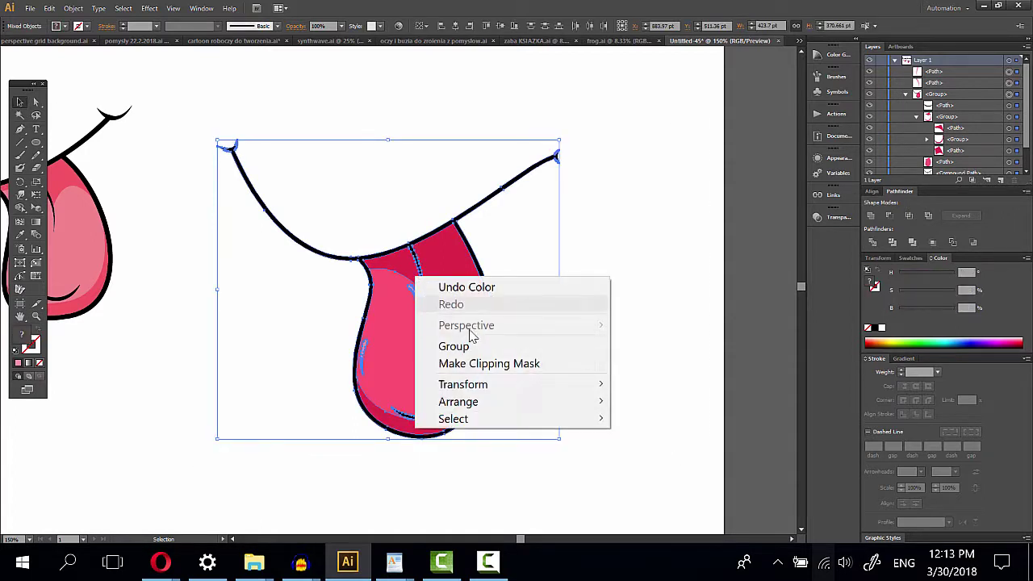
pyautogui.click(468, 343)
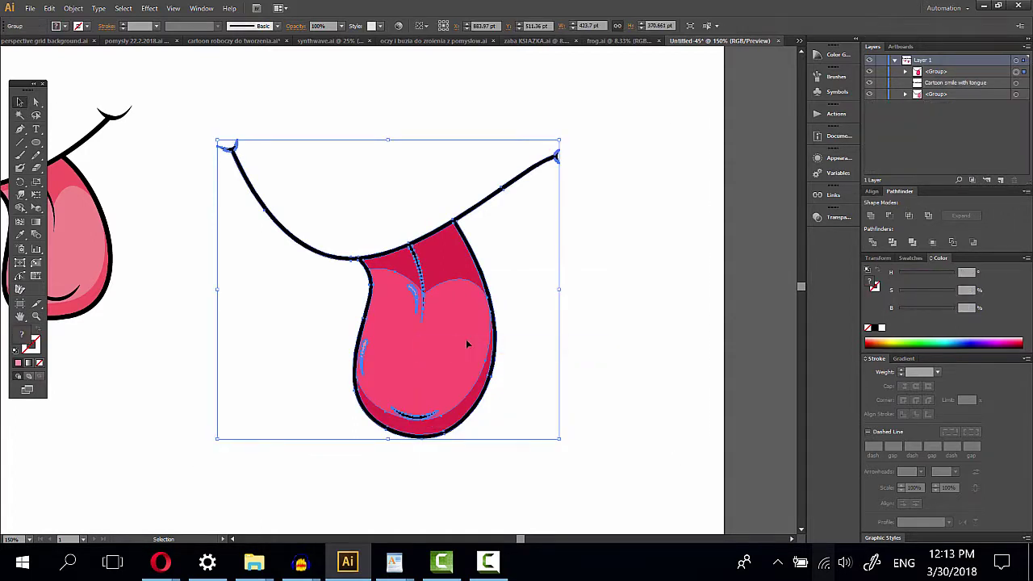
pyautogui.click(631, 266)
# - Zoom out to the whole artboard and move the old mouth off its right side
pyautogui.click(35, 316)
pyautogui.keyDown('alt'); pyautogui.click(435, 291); pyautogui.keyUp('alt')
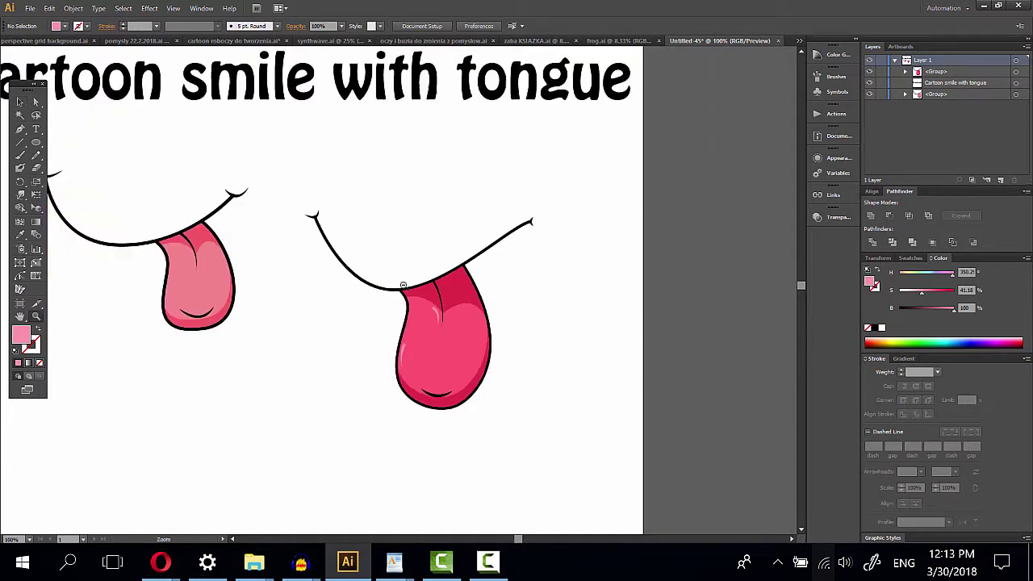
pyautogui.keyDown('alt'); pyautogui.click(385, 303); pyautogui.keyUp('alt')
pyautogui.moveTo(311, 288); pyautogui.dragTo(359, 275)
pyautogui.click(20, 102)
pyautogui.moveTo(297, 277); pyautogui.dragTo(725, 228)
# - Position the grouped mouth under the title and enlarge it to fill the artboard width
pyautogui.moveTo(455, 332); pyautogui.dragTo(281, 309)
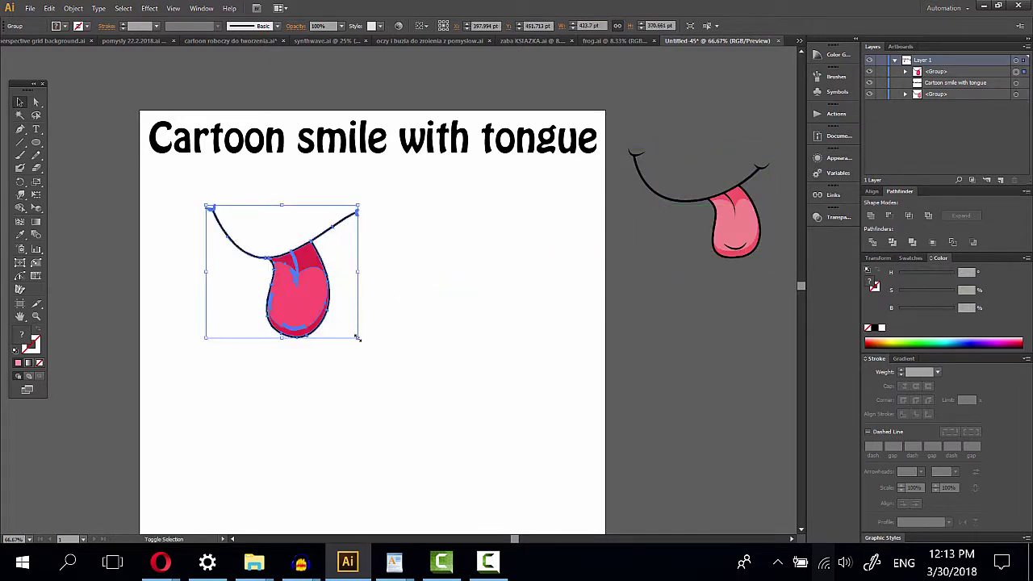
pyautogui.moveTo(357, 338); pyautogui.dragTo(560, 507)
pyautogui.scroll(-2, 422, 312)
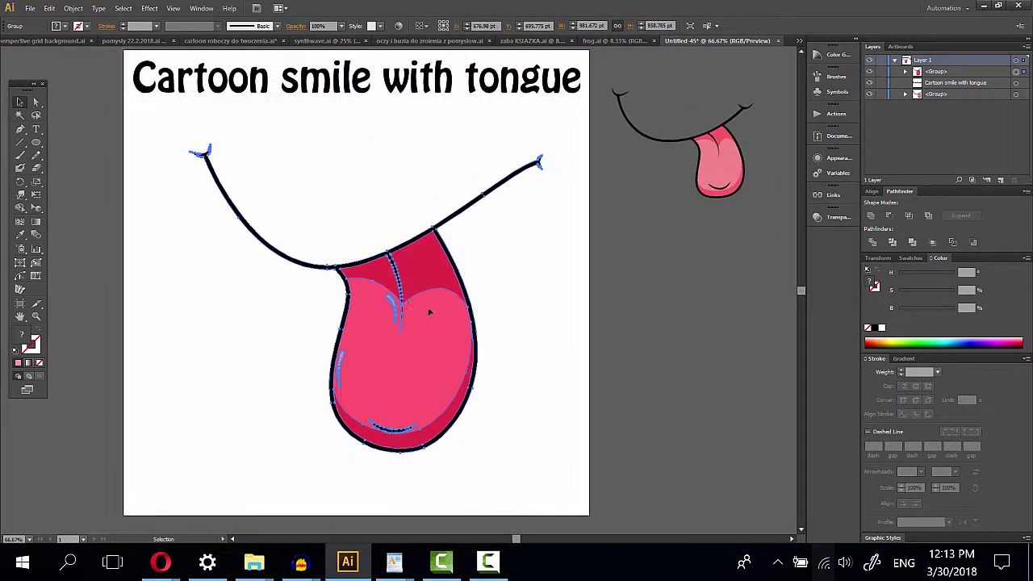
pyautogui.moveTo(422, 313); pyautogui.dragTo(385, 286)
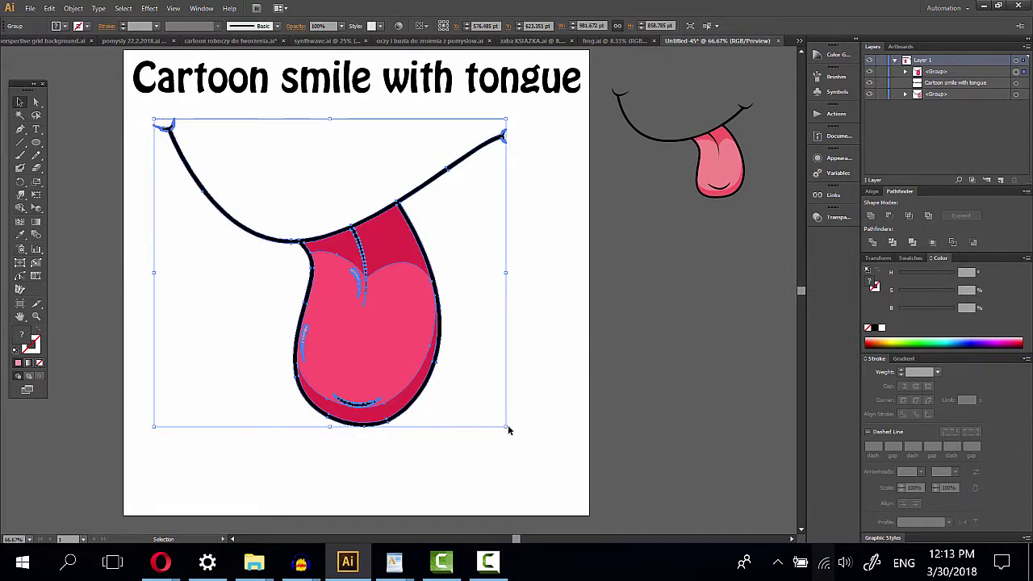
pyautogui.moveTo(506, 428); pyautogui.dragTo(559, 474)
pyautogui.moveTo(409, 396); pyautogui.dragTo(400, 392)
pyautogui.click(631, 309)
# - Delete the old small mouth beside the artboard
pyautogui.moveTo(631, 309); pyautogui.dragTo(643, 339)
pyautogui.click(734, 202)
pyautogui.press('Delete')
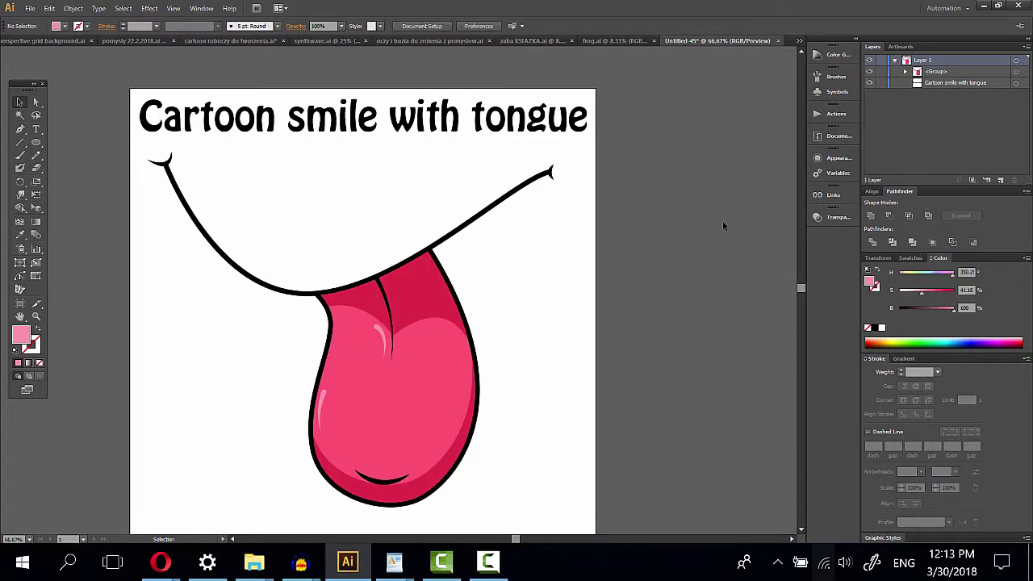